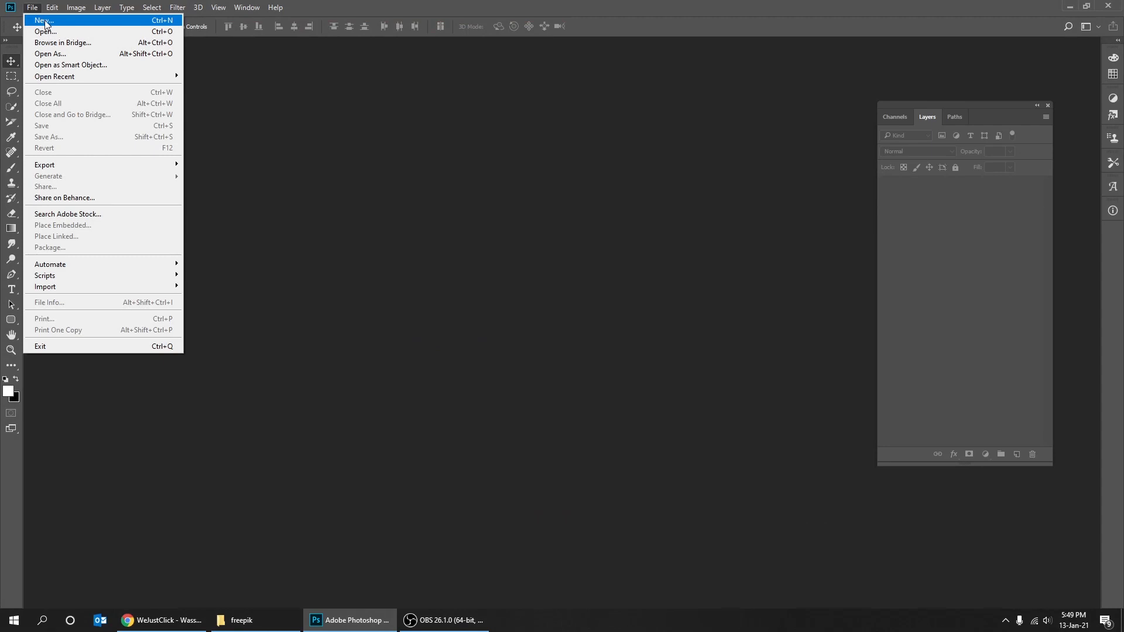
- Create a new 1920 x 1080 px document at 72 pixels/inch in RGB Color with a white background
{"action": "left_click", "coordinate": [485, 192]}
{"action": "key", "text": "Tab"}
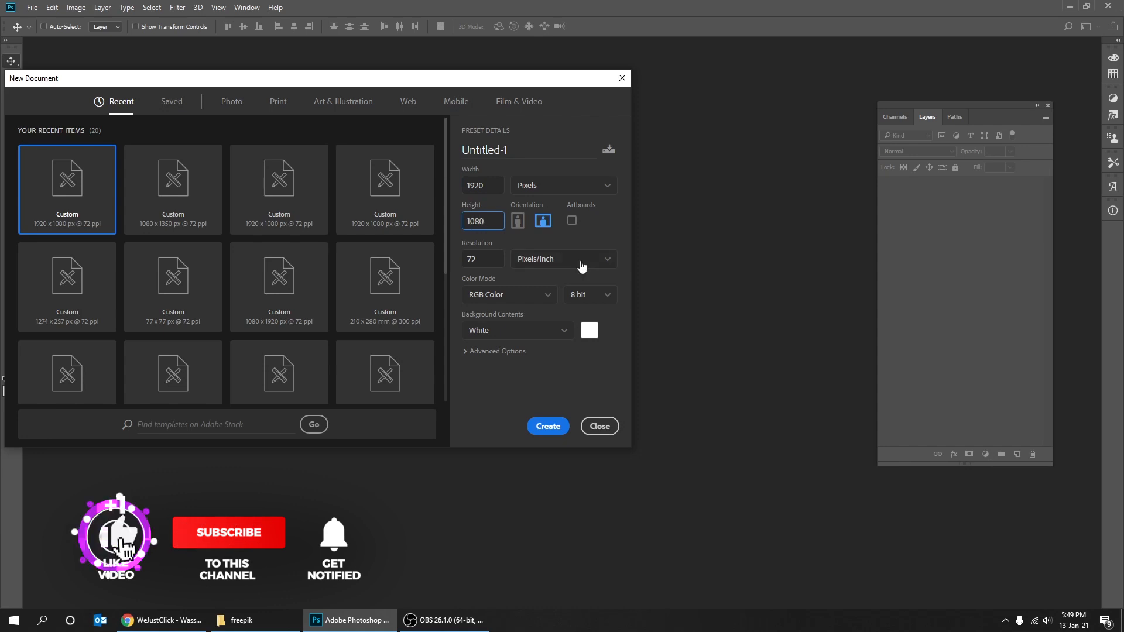
{"action": "left_click", "coordinate": [530, 296]}
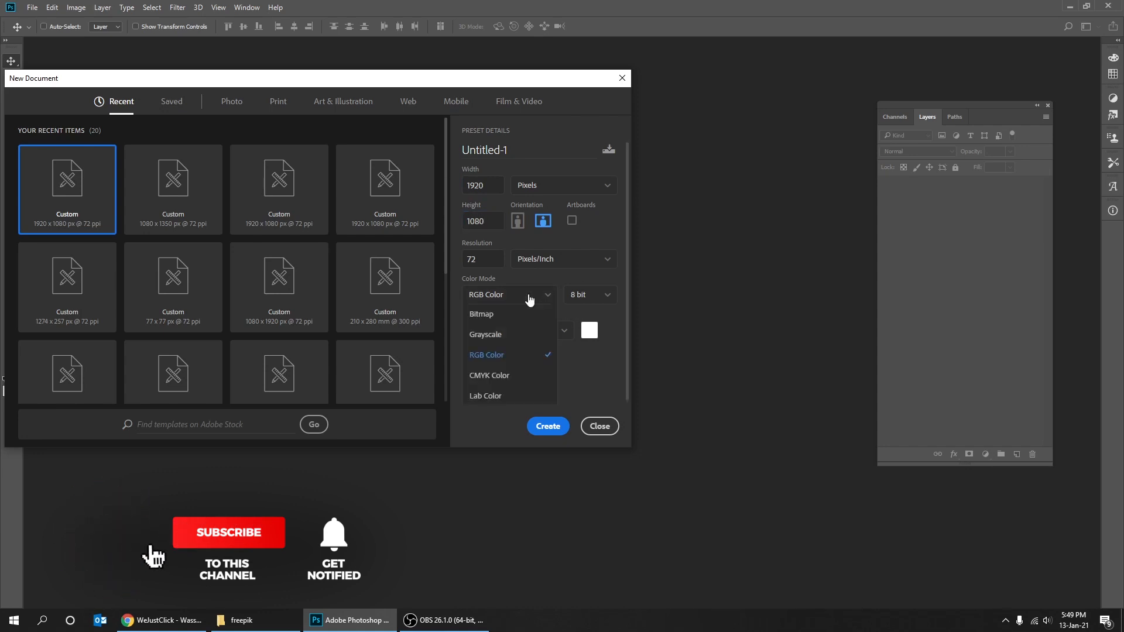
{"action": "left_click", "coordinate": [506, 356]}
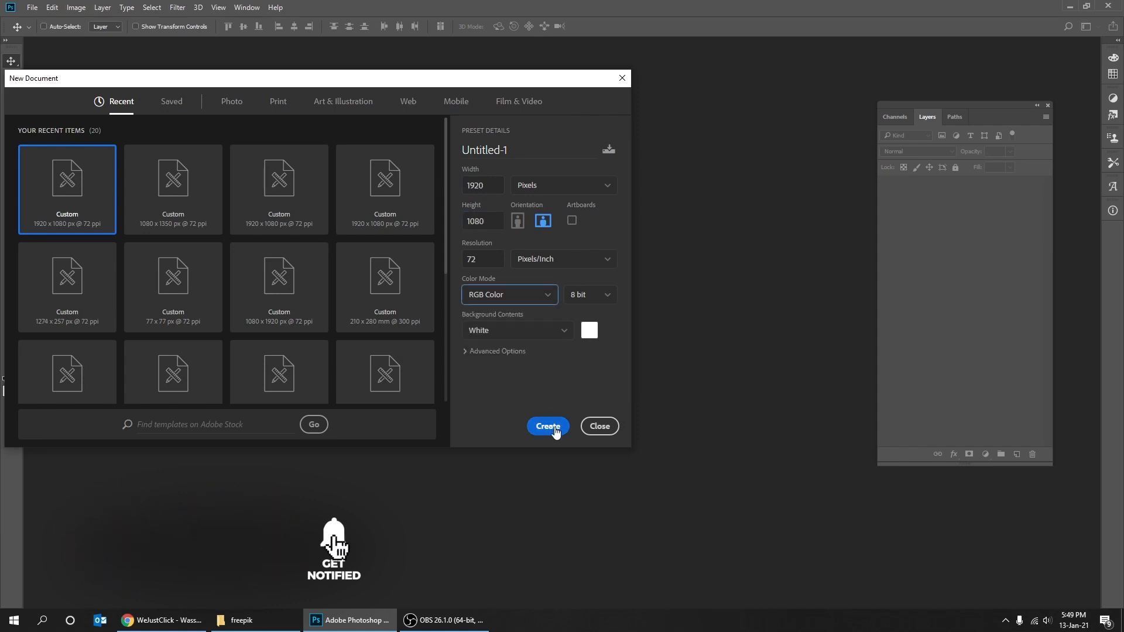
{"action": "left_click", "coordinate": [548, 426]}
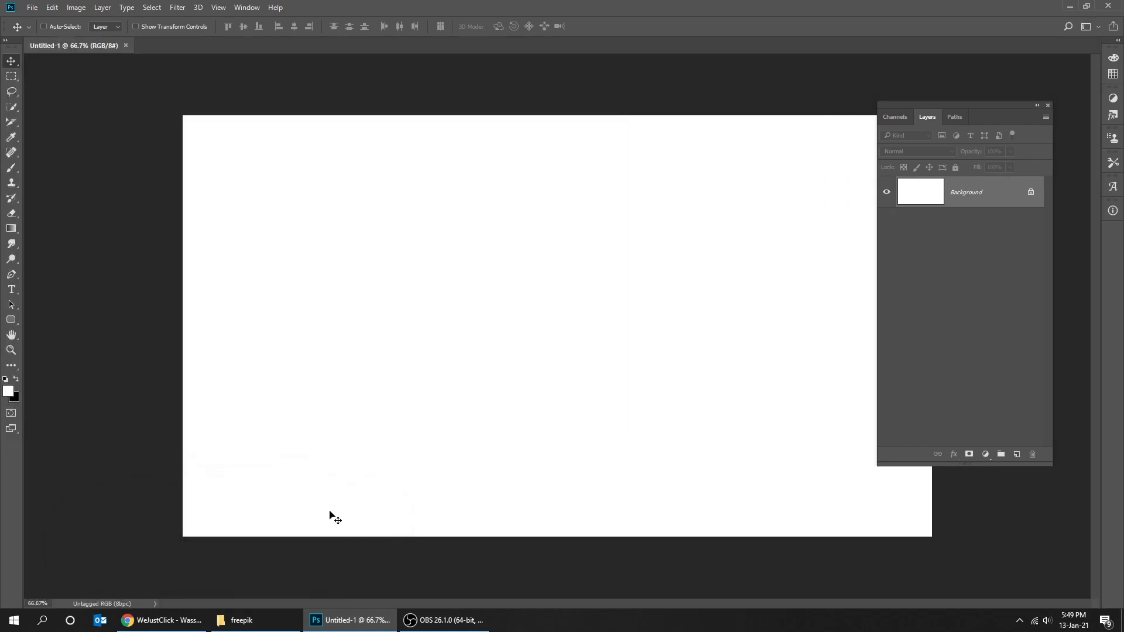
- Place image 5541 from the freepik folder into the document and scale it to about 134%
{"action": "left_click", "coordinate": [266, 622]}
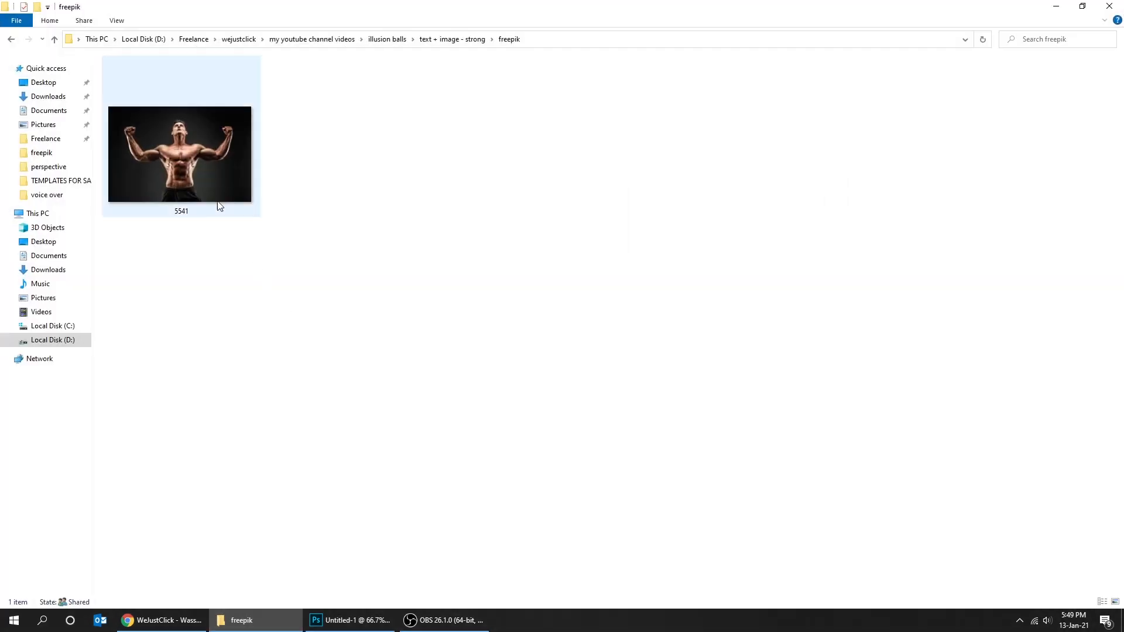
{"action": "left_click_drag", "start_coordinate": [189, 173], "coordinate": [521, 406]}
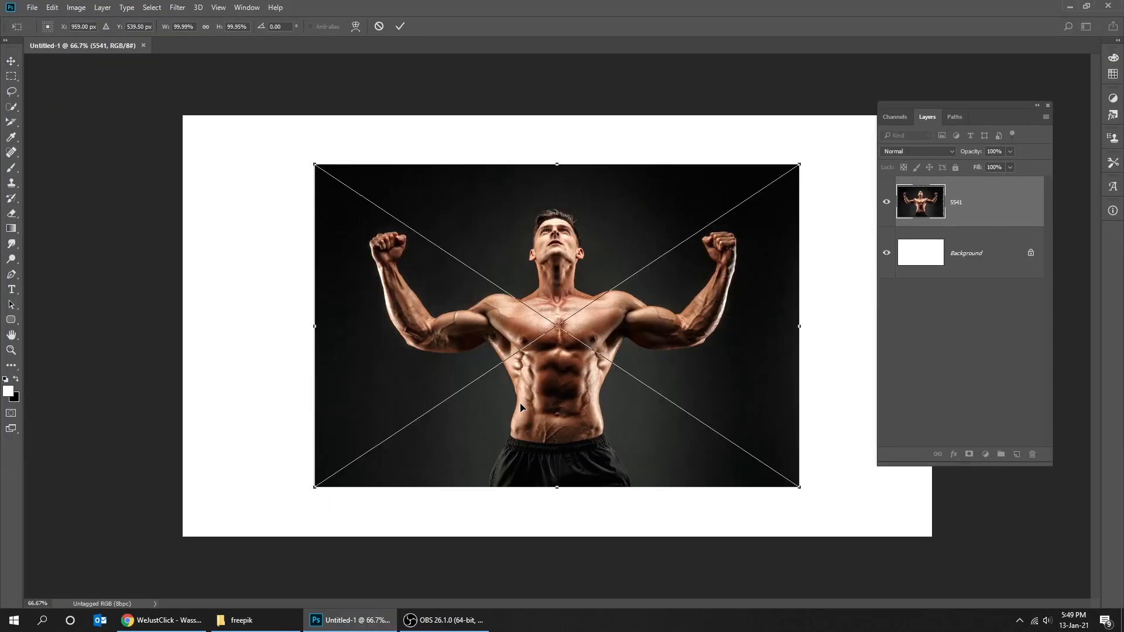
{"action": "left_click_drag", "start_coordinate": [801, 486], "coordinate": [886, 535]}
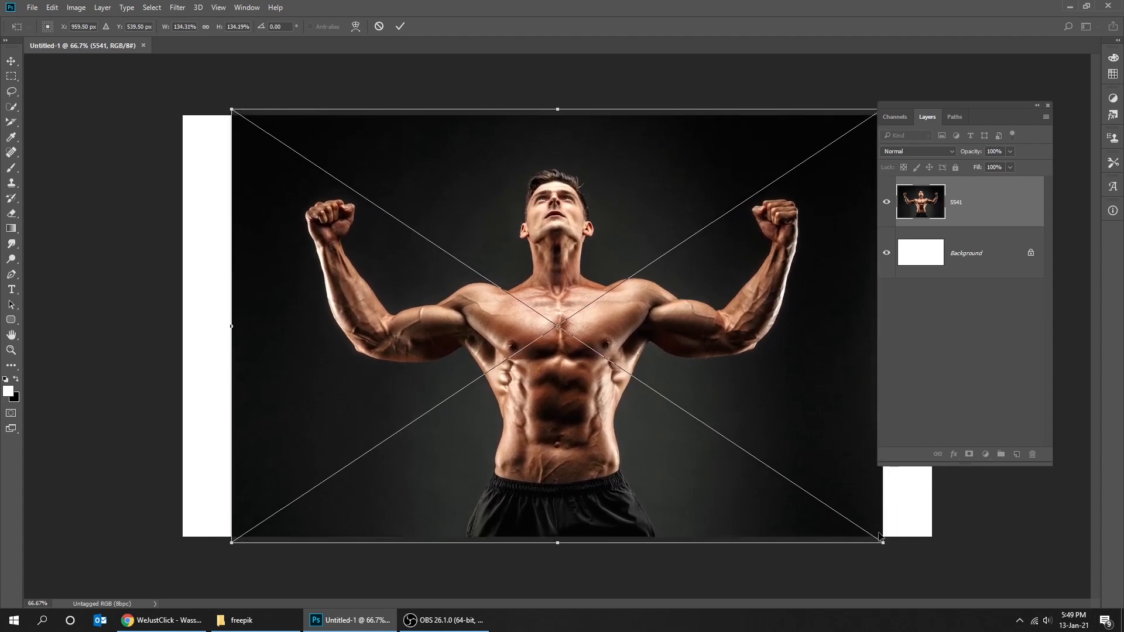
{"action": "key", "text": "Return"}
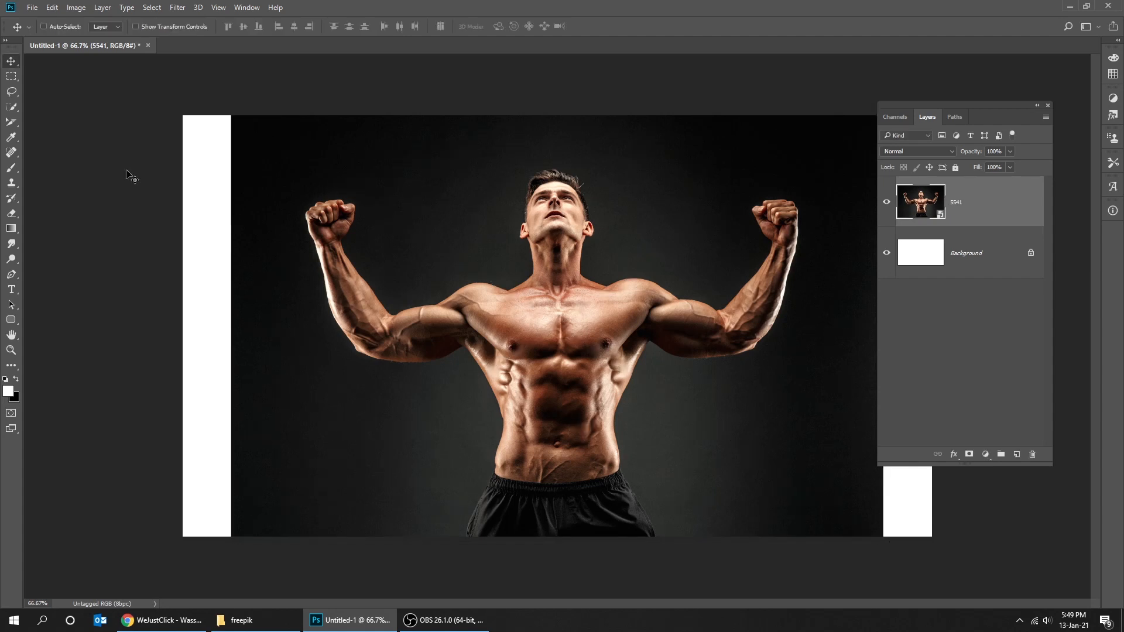
- Start a Pen tool path at the image's bottom edge and trace the left side of the shorts up to the waistband
{"action": "key", "text": "p"}
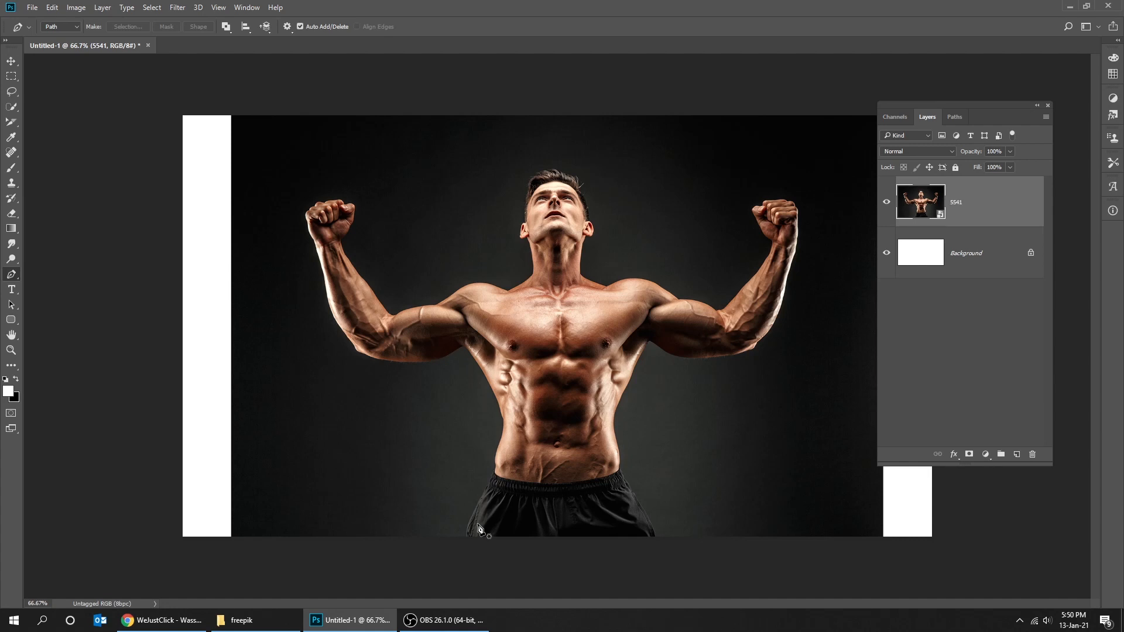
{"action": "scroll", "coordinate": [480, 525], "scroll_direction": "up", "scroll_amount": 3}
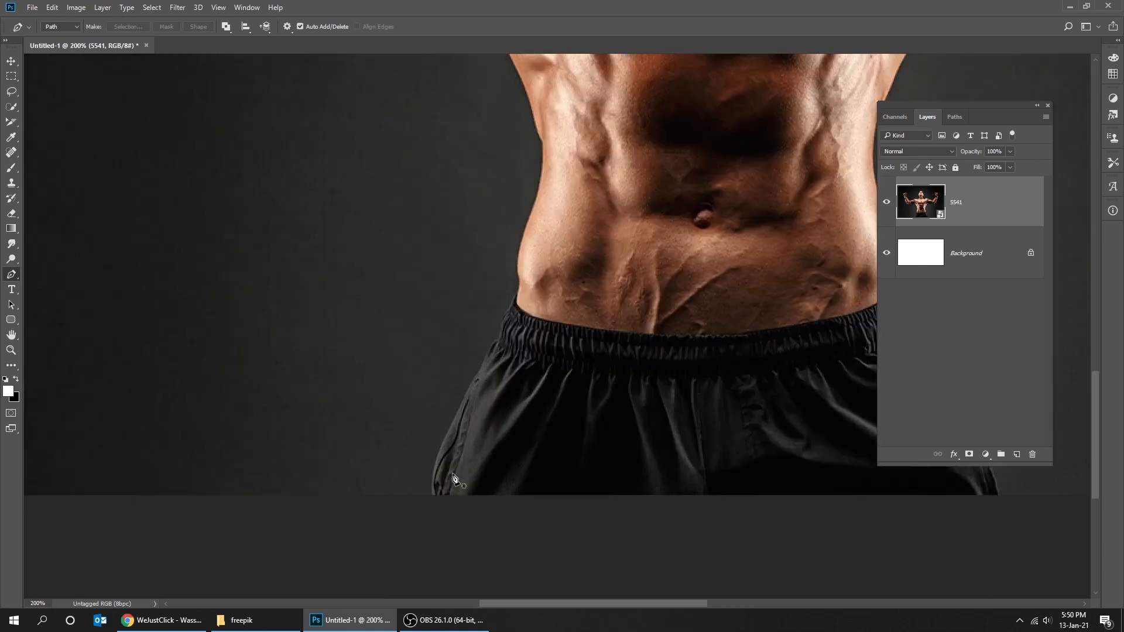
{"action": "left_click_drag", "start_coordinate": [489, 459], "coordinate": [447, 502]}
{"action": "left_click", "coordinate": [391, 540]}
{"action": "left_click_drag", "start_coordinate": [399, 492], "coordinate": [408, 479]}
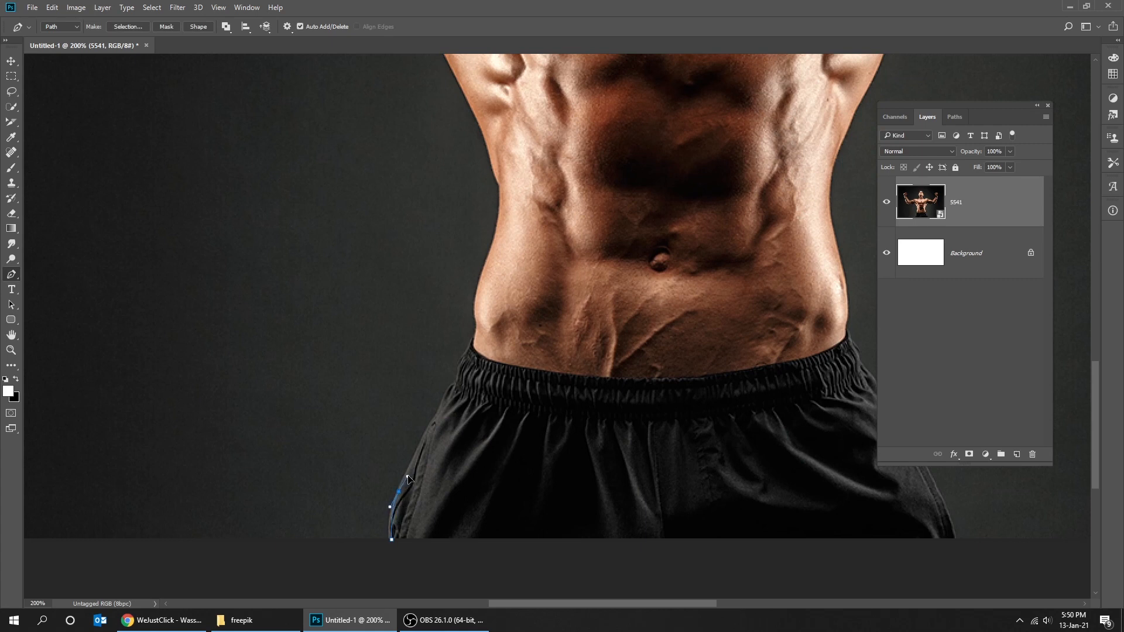
{"action": "left_click", "coordinate": [448, 400]}
{"action": "left_click", "coordinate": [459, 380]}
{"action": "left_click", "coordinate": [464, 367]}
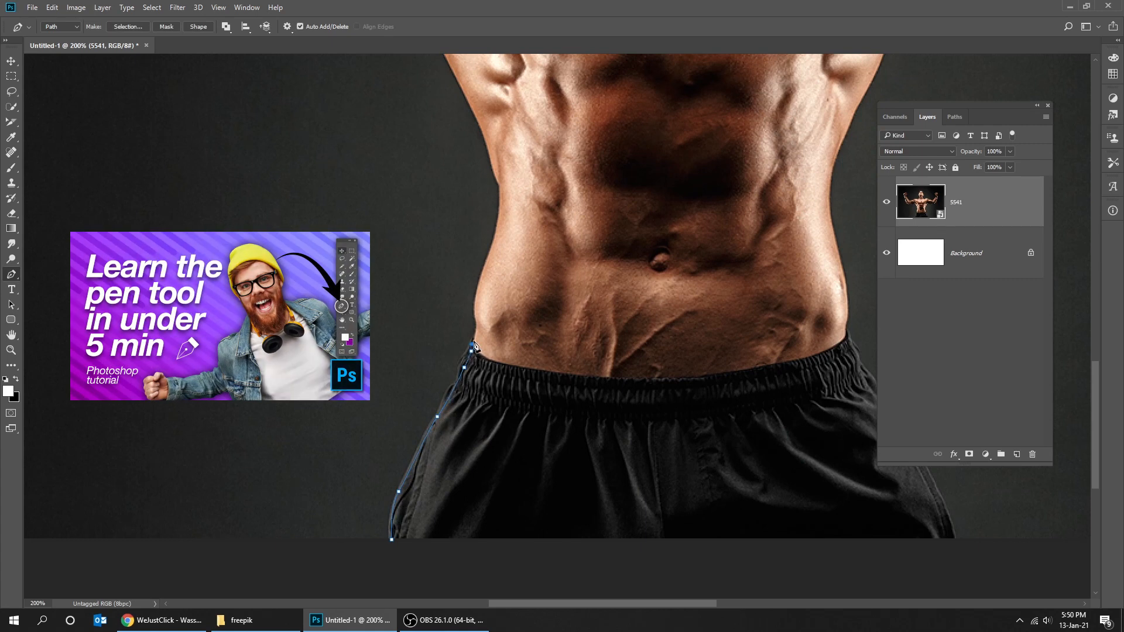
- Continue the path from the waistband up the left side of the torso to the armpit
{"action": "left_click_drag", "start_coordinate": [483, 324], "coordinate": [430, 468]}
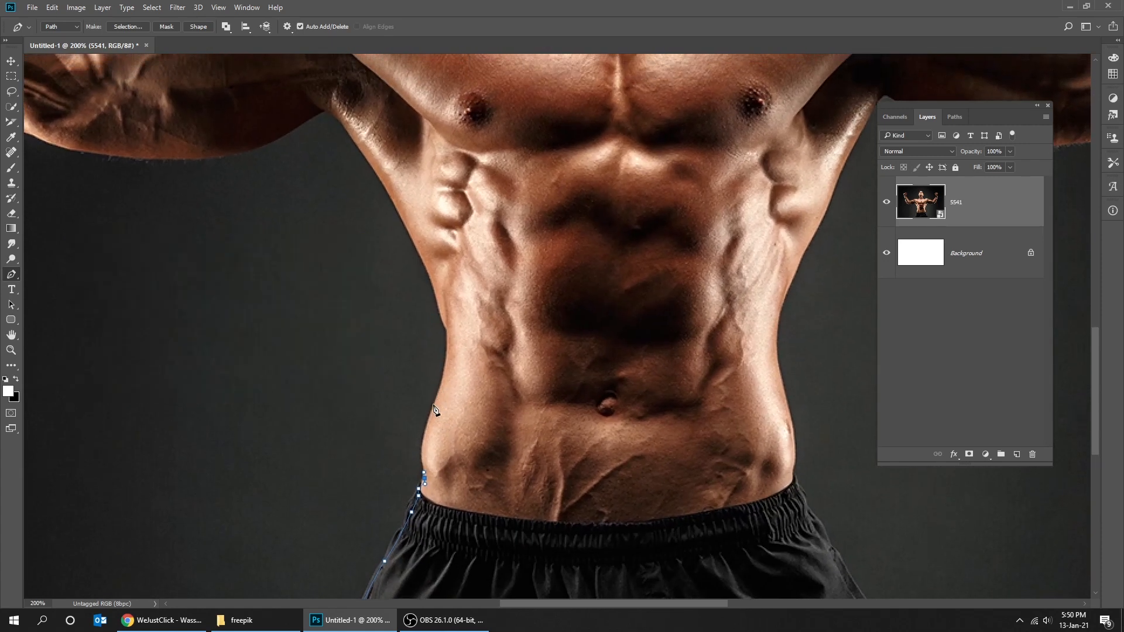
{"action": "left_click_drag", "start_coordinate": [431, 410], "coordinate": [440, 394]}
{"action": "left_click_drag", "start_coordinate": [448, 332], "coordinate": [443, 318]}
{"action": "left_click_drag", "start_coordinate": [442, 269], "coordinate": [460, 443]}
{"action": "scroll", "coordinate": [458, 443], "scroll_direction": "up", "scroll_amount": 1}
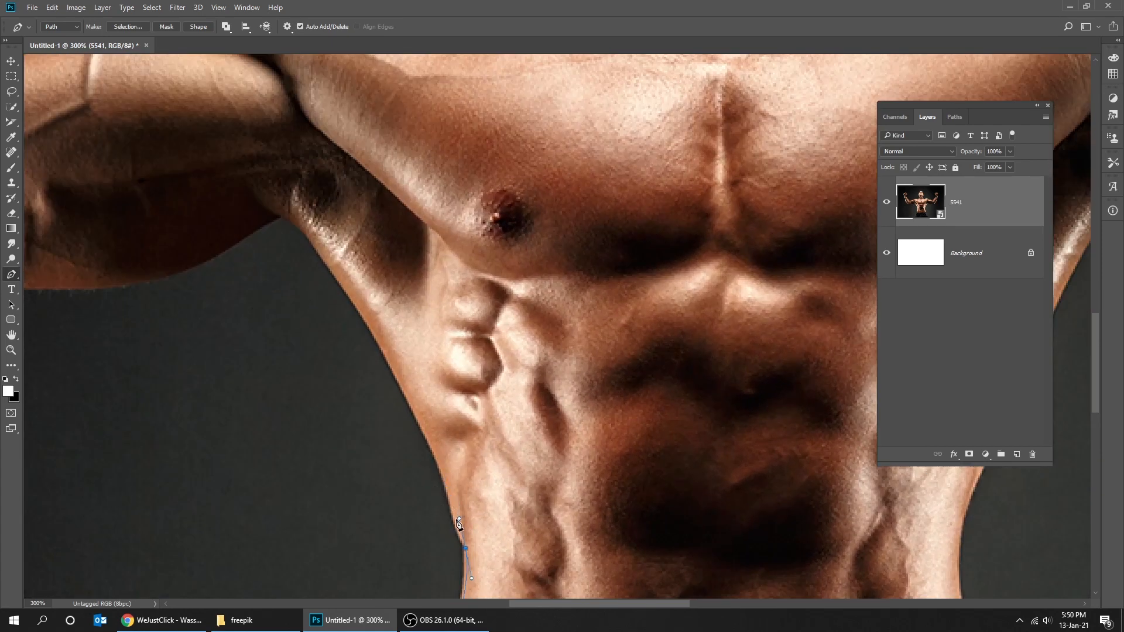
{"action": "left_click_drag", "start_coordinate": [422, 419], "coordinate": [412, 406]}
{"action": "left_click_drag", "start_coordinate": [401, 338], "coordinate": [420, 399]}
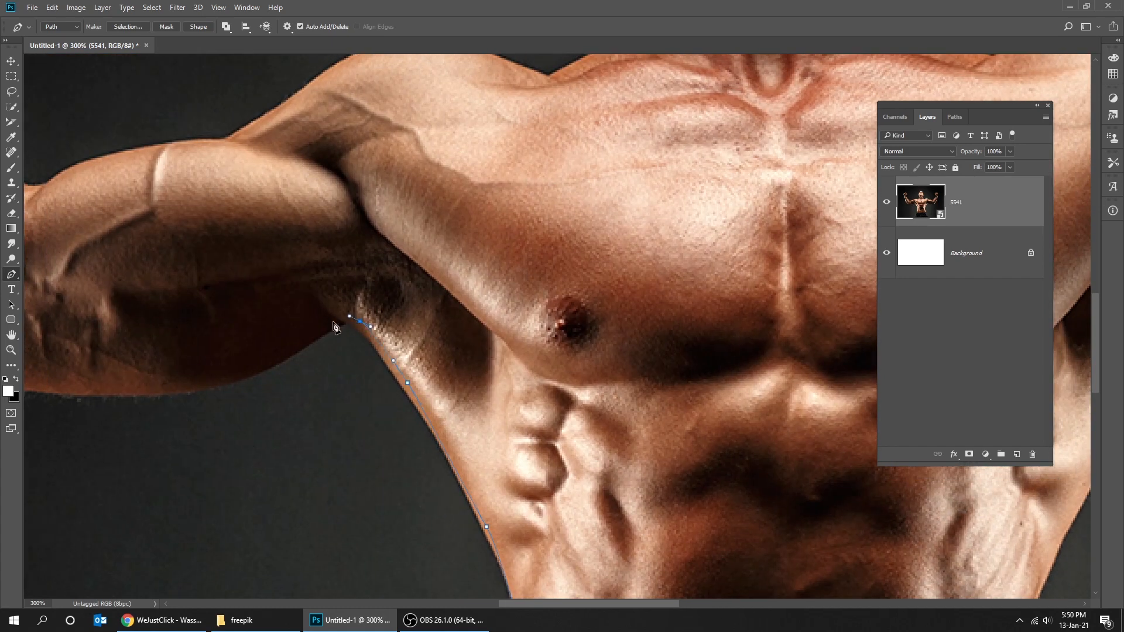
- Trace the underside of the left-hand upper arm from the armpit around the elbow
{"action": "left_click_drag", "start_coordinate": [278, 347], "coordinate": [426, 348]}
{"action": "left_click_drag", "start_coordinate": [291, 326], "coordinate": [494, 341]}
{"action": "left_click", "coordinate": [488, 348]}
{"action": "left_click", "coordinate": [447, 342]}
{"action": "left_click_drag", "start_coordinate": [402, 320], "coordinate": [361, 289]}
{"action": "left_click_drag", "start_coordinate": [361, 290], "coordinate": [462, 556]}
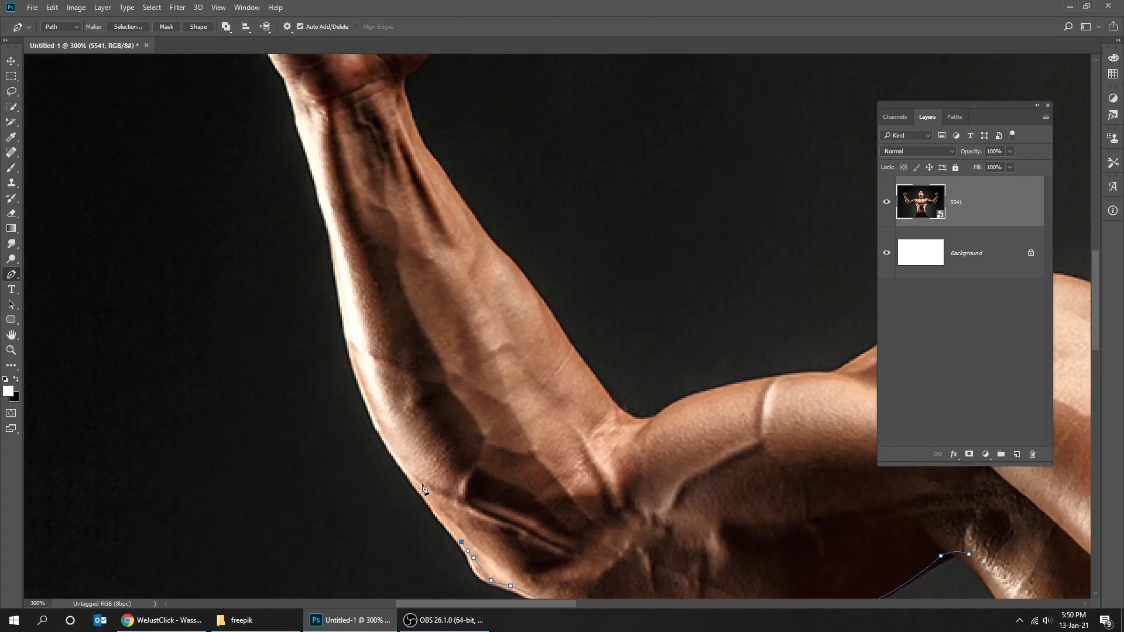
- Trace the outer edge of the left-hand forearm up past the wrist to the outer side of the fist
{"action": "left_click_drag", "start_coordinate": [372, 418], "coordinate": [359, 376]}
{"action": "left_click_drag", "start_coordinate": [360, 381], "coordinate": [341, 524]}
{"action": "left_click_drag", "start_coordinate": [313, 398], "coordinate": [312, 367]}
{"action": "left_click", "coordinate": [314, 399], "text": "alt"}
{"action": "mouse_move", "coordinate": [294, 317]}
{"action": "left_mouse_down"}
{"action": "mouse_move", "coordinate": [301, 352]}
{"action": "mouse_move", "coordinate": [263, 355]}
{"action": "mouse_move", "coordinate": [241, 327]}
{"action": "left_mouse_up"}
{"action": "scroll", "coordinate": [300, 352], "scroll_direction": "up", "scroll_amount": 2}
{"action": "left_click", "coordinate": [253, 340]}
{"action": "scroll", "coordinate": [252, 341], "scroll_direction": "up", "scroll_amount": 1}
{"action": "scroll", "coordinate": [240, 311], "scroll_direction": "up", "scroll_amount": 2}
{"action": "left_click_drag", "start_coordinate": [231, 293], "coordinate": [242, 274]}
{"action": "scroll", "coordinate": [256, 290], "scroll_direction": "up", "scroll_amount": 1}
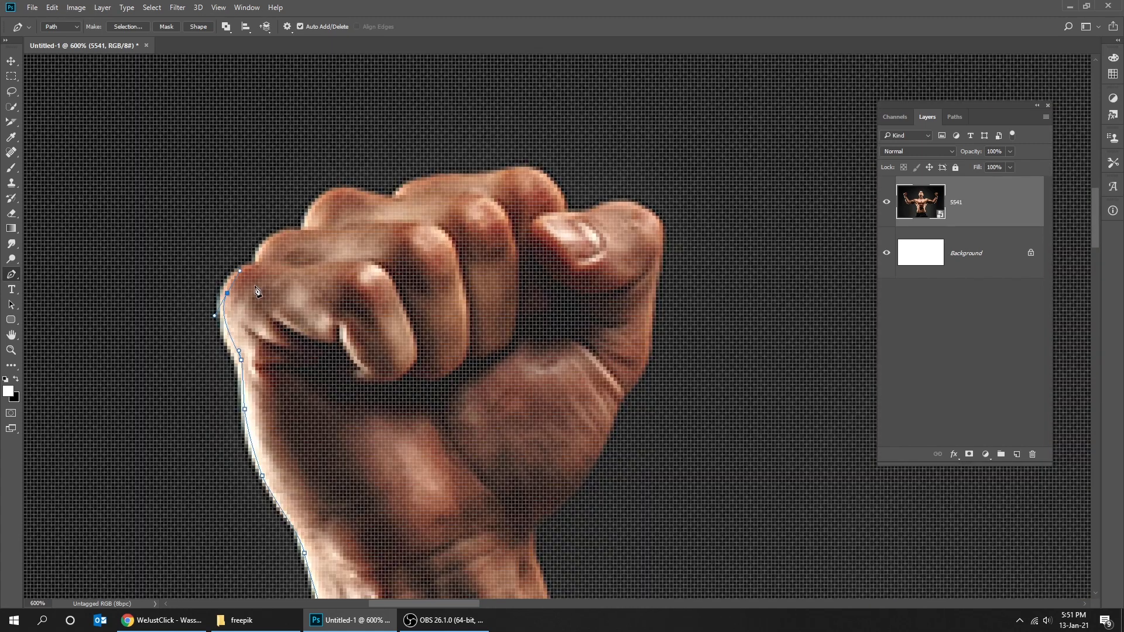
- Trace over the knuckles of the left-hand fist and around the tip of its thumb
{"action": "left_click_drag", "start_coordinate": [297, 230], "coordinate": [301, 231]}
{"action": "left_click", "coordinate": [308, 223]}
{"action": "left_click_drag", "start_coordinate": [366, 198], "coordinate": [366, 305]}
{"action": "left_click_drag", "start_coordinate": [408, 302], "coordinate": [292, 312]}
{"action": "left_click_drag", "start_coordinate": [294, 311], "coordinate": [308, 310]}
{"action": "left_click", "coordinate": [395, 343]}
{"action": "left_click", "coordinate": [399, 346]}
{"action": "left_click_drag", "start_coordinate": [427, 347], "coordinate": [490, 357]}
{"action": "left_click_drag", "start_coordinate": [493, 378], "coordinate": [490, 389]}
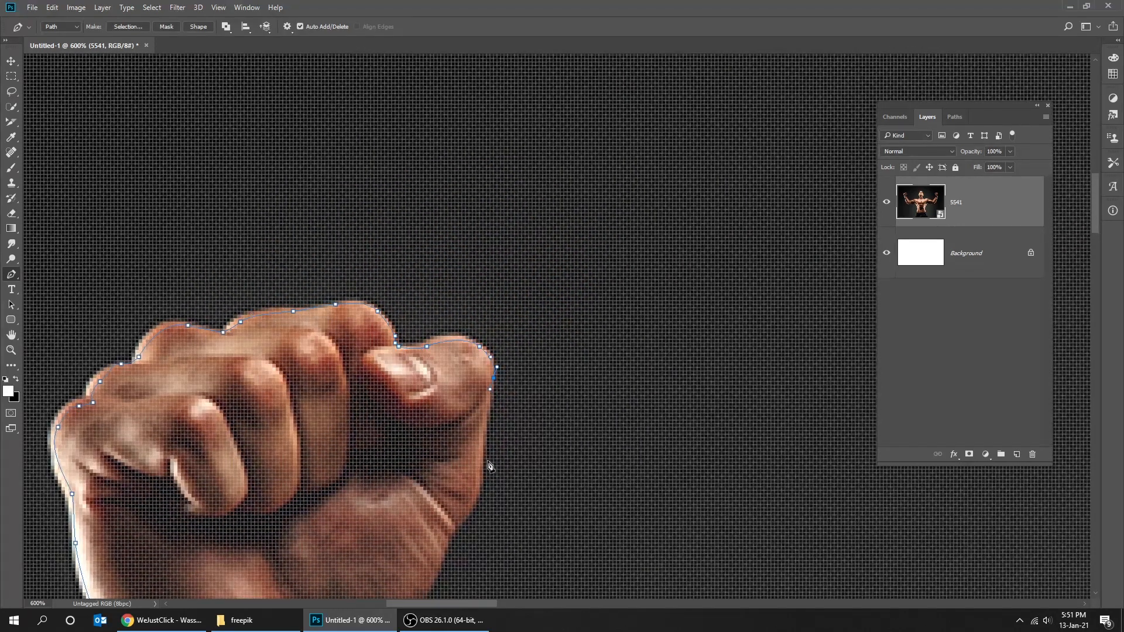
- Trace the inner side of the left-hand fist down to the wrist
{"action": "left_click_drag", "start_coordinate": [454, 535], "coordinate": [506, 325]}
{"action": "left_click", "coordinate": [494, 366]}
{"action": "left_click", "coordinate": [433, 438]}
{"action": "left_click_drag", "start_coordinate": [419, 459], "coordinate": [387, 269]}
{"action": "scroll", "coordinate": [451, 494], "scroll_direction": "down", "scroll_amount": 1}
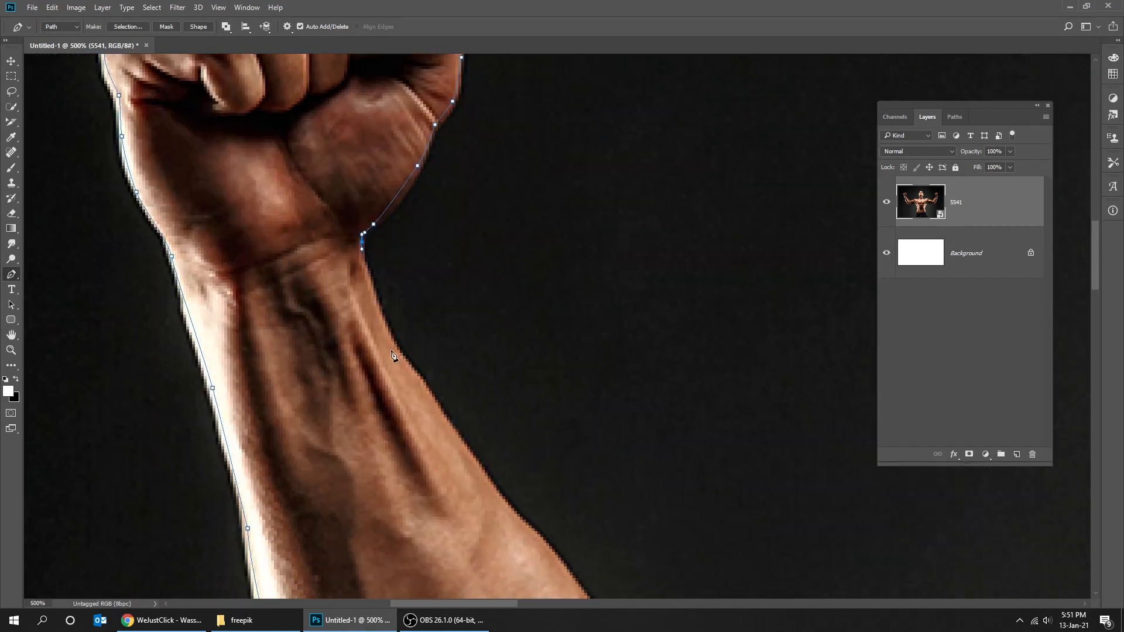
- Trace the inner edge of the left-hand forearm from the wrist down to the elbow crease
{"action": "left_click_drag", "start_coordinate": [396, 358], "coordinate": [412, 377]}
{"action": "left_click_drag", "start_coordinate": [457, 439], "coordinate": [469, 454]}
{"action": "left_click_drag", "start_coordinate": [399, 348], "coordinate": [312, 181]}
{"action": "left_click_drag", "start_coordinate": [401, 284], "coordinate": [358, 189]}
{"action": "left_click_drag", "start_coordinate": [417, 294], "coordinate": [476, 343]}
{"action": "left_click", "coordinate": [501, 337]}
- Trace the top of the left-hand upper arm and shoulder to the dip beside the neck muscle
{"action": "left_click_drag", "start_coordinate": [583, 324], "coordinate": [199, 344]}
{"action": "left_click_drag", "start_coordinate": [346, 285], "coordinate": [289, 313]}
{"action": "left_click", "coordinate": [420, 280]}
{"action": "left_click_drag", "start_coordinate": [539, 170], "coordinate": [451, 229]}
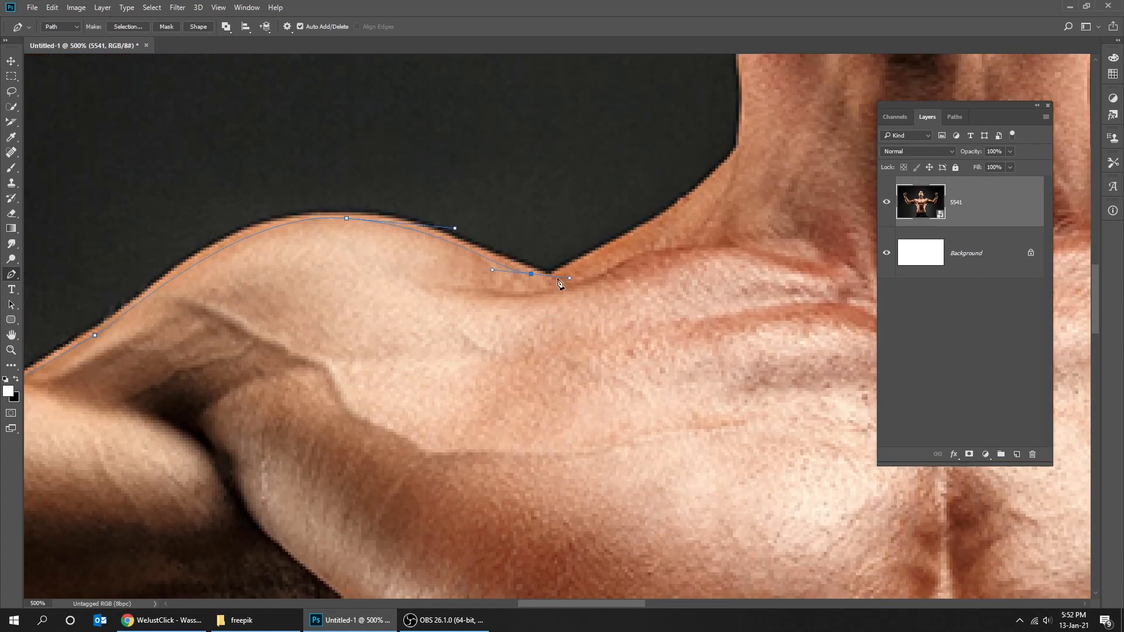
{"action": "left_click", "coordinate": [526, 272]}
{"action": "left_click", "coordinate": [550, 277]}
- Continue the path along the left-hand neck muscle and up the neck to the earlobe
{"action": "left_click_drag", "start_coordinate": [696, 187], "coordinate": [250, 371]}
{"action": "left_click_drag", "start_coordinate": [251, 371], "coordinate": [277, 354]}
{"action": "left_click_drag", "start_coordinate": [290, 311], "coordinate": [292, 296]}
{"action": "left_click_drag", "start_coordinate": [292, 296], "coordinate": [292, 255]}
{"action": "left_click_drag", "start_coordinate": [292, 255], "coordinate": [345, 427]}
{"action": "left_click", "coordinate": [328, 376]}
{"action": "left_click", "coordinate": [319, 347]}
{"action": "left_click", "coordinate": [313, 335]}
{"action": "left_click", "coordinate": [310, 324]}
- Trace around the left-hand ear and up the side of the head along the temple
{"action": "left_click", "coordinate": [258, 317]}
{"action": "left_click", "coordinate": [267, 238]}
{"action": "left_click", "coordinate": [295, 220]}
{"action": "left_click_drag", "start_coordinate": [298, 196], "coordinate": [305, 447]}
{"action": "left_click_drag", "start_coordinate": [305, 338], "coordinate": [310, 321]}
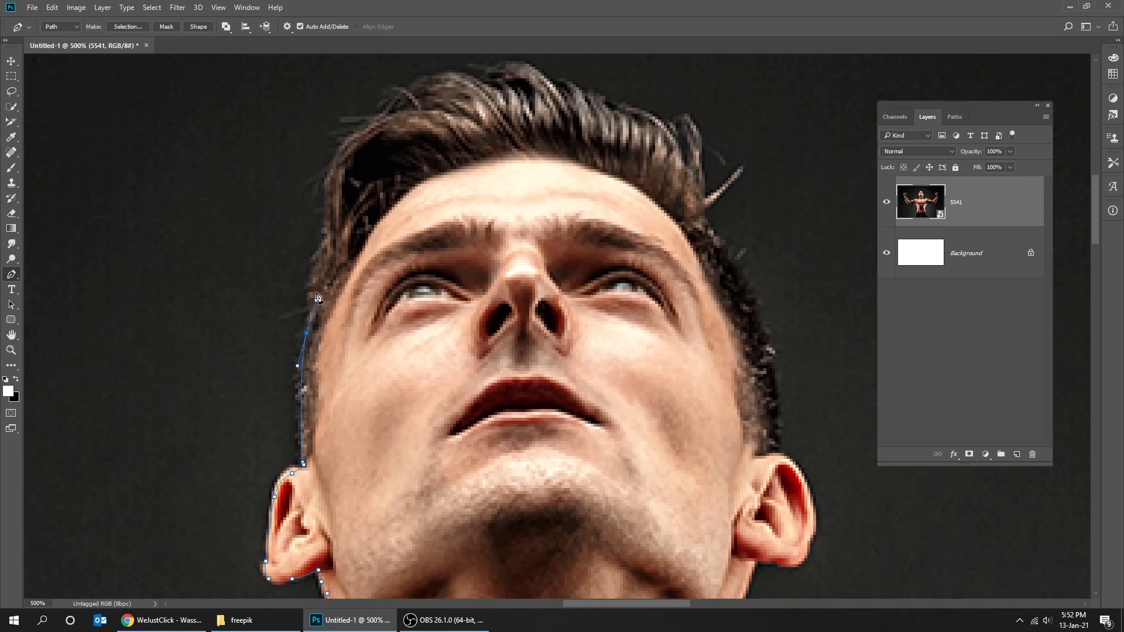
{"action": "left_click", "coordinate": [314, 285]}
{"action": "left_click", "coordinate": [319, 259]}
- Trace the outline of the hair across the top of the head
{"action": "left_click_drag", "start_coordinate": [444, 281], "coordinate": [386, 452]}
{"action": "left_click_drag", "start_coordinate": [280, 329], "coordinate": [287, 315]}
{"action": "left_click", "coordinate": [303, 302]}
{"action": "left_click", "coordinate": [329, 285]}
{"action": "left_click", "coordinate": [437, 264]}
{"action": "left_click_drag", "start_coordinate": [376, 253], "coordinate": [464, 244]}
{"action": "left_click_drag", "start_coordinate": [478, 252], "coordinate": [492, 258]}
{"action": "left_click_drag", "start_coordinate": [572, 292], "coordinate": [609, 307]}
{"action": "left_click", "coordinate": [635, 326]}
- Trace down the right side of the head and around the right-hand ear to the earlobe
{"action": "left_click_drag", "start_coordinate": [641, 366], "coordinate": [501, 193]}
{"action": "left_click", "coordinate": [505, 229]}
{"action": "left_click_drag", "start_coordinate": [565, 352], "coordinate": [575, 377]}
{"action": "mouse_move", "coordinate": [574, 378]}
{"action": "left_mouse_down"}
{"action": "mouse_move", "coordinate": [557, 313]}
{"action": "mouse_move", "coordinate": [557, 382]}
{"action": "left_mouse_up"}
{"action": "left_click_drag", "start_coordinate": [559, 395], "coordinate": [516, 274]}
{"action": "left_click_drag", "start_coordinate": [537, 329], "coordinate": [532, 252]}
{"action": "left_click_drag", "start_coordinate": [501, 287], "coordinate": [482, 286]}
{"action": "left_click", "coordinate": [451, 303]}
- Trace down the right side of the neck and out along the neck muscle to the shoulder
{"action": "left_click_drag", "start_coordinate": [454, 398], "coordinate": [471, 313]}
{"action": "left_click_drag", "start_coordinate": [446, 353], "coordinate": [444, 379]}
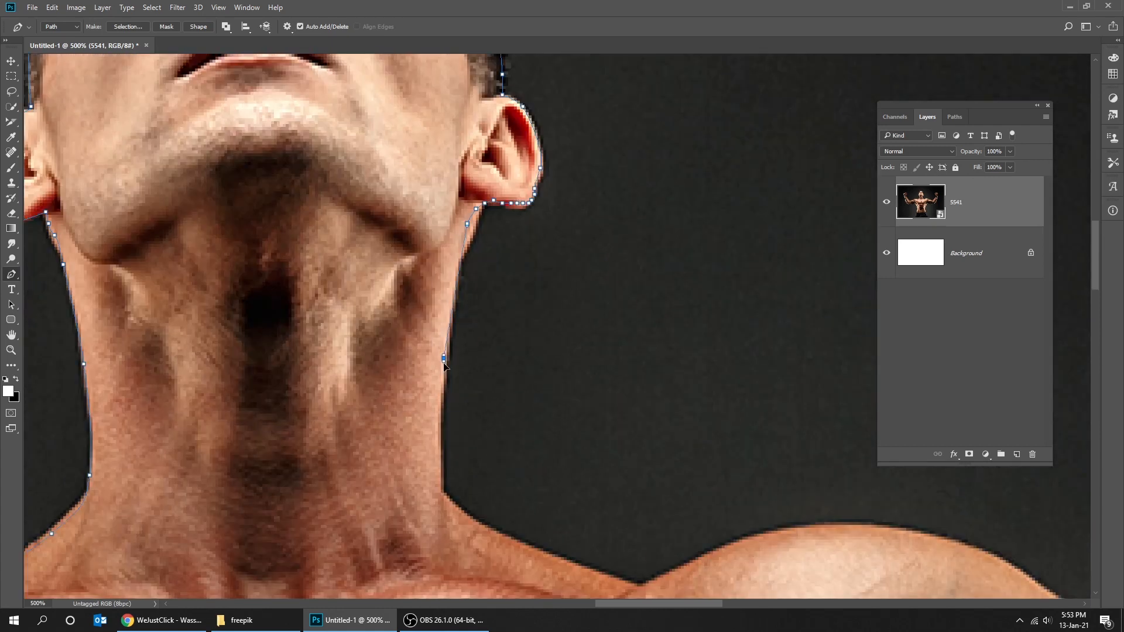
{"action": "left_click_drag", "start_coordinate": [487, 426], "coordinate": [492, 265]}
{"action": "left_click_drag", "start_coordinate": [442, 325], "coordinate": [451, 340]}
{"action": "left_click_drag", "start_coordinate": [555, 363], "coordinate": [386, 300]}
{"action": "left_click", "coordinate": [440, 354]}
{"action": "left_click", "coordinate": [478, 359]}
- Trace over the right-hand shoulder and along the top of the upper arm, undoing a misplaced point
{"action": "left_click_drag", "start_coordinate": [803, 322], "coordinate": [473, 274]}
{"action": "left_click_drag", "start_coordinate": [473, 274], "coordinate": [697, 332]}
{"action": "key", "text": "ctrl+z"}
{"action": "left_click_drag", "start_coordinate": [378, 251], "coordinate": [414, 252]}
{"action": "left_click_drag", "start_coordinate": [479, 311], "coordinate": [315, 198]}
{"action": "left_click", "coordinate": [521, 291]}
{"action": "left_click_drag", "start_coordinate": [522, 291], "coordinate": [236, 197]}
{"action": "left_click_drag", "start_coordinate": [422, 233], "coordinate": [460, 248]}
{"action": "left_click", "coordinate": [519, 287]}
{"action": "left_click", "coordinate": [571, 277]}
{"action": "key", "text": "ctrl+minus"}
- Trace the inner edge of the right-hand forearm from the elbow crease up towards the wrist
{"action": "mouse_move", "coordinate": [658, 155]}
{"action": "left_mouse_down"}
{"action": "mouse_move", "coordinate": [232, 358]}
{"action": "mouse_move", "coordinate": [230, 393]}
{"action": "left_mouse_up"}
{"action": "left_click", "coordinate": [364, 283]}
{"action": "left_click", "coordinate": [407, 214]}
{"action": "left_click", "coordinate": [428, 167]}
{"action": "left_click", "coordinate": [437, 116]}
{"action": "left_click_drag", "start_coordinate": [366, 73], "coordinate": [256, 339]}
- Trace the wrist and palm side of the right-hand fist and around its thumb to the first finger
{"action": "left_click_drag", "start_coordinate": [282, 341], "coordinate": [259, 305]}
{"action": "left_click_drag", "start_coordinate": [239, 262], "coordinate": [236, 255]}
{"action": "left_click", "coordinate": [226, 236]}
{"action": "scroll", "coordinate": [167, 369], "scroll_direction": "up", "scroll_amount": 1}
{"action": "left_click", "coordinate": [166, 369]}
{"action": "mouse_move", "coordinate": [205, 196]}
{"action": "left_mouse_down"}
{"action": "mouse_move", "coordinate": [168, 369]}
{"action": "mouse_move", "coordinate": [206, 340]}
{"action": "left_mouse_up"}
{"action": "left_click", "coordinate": [240, 340]}
{"action": "left_click", "coordinate": [245, 336]}
{"action": "left_click", "coordinate": [252, 316]}
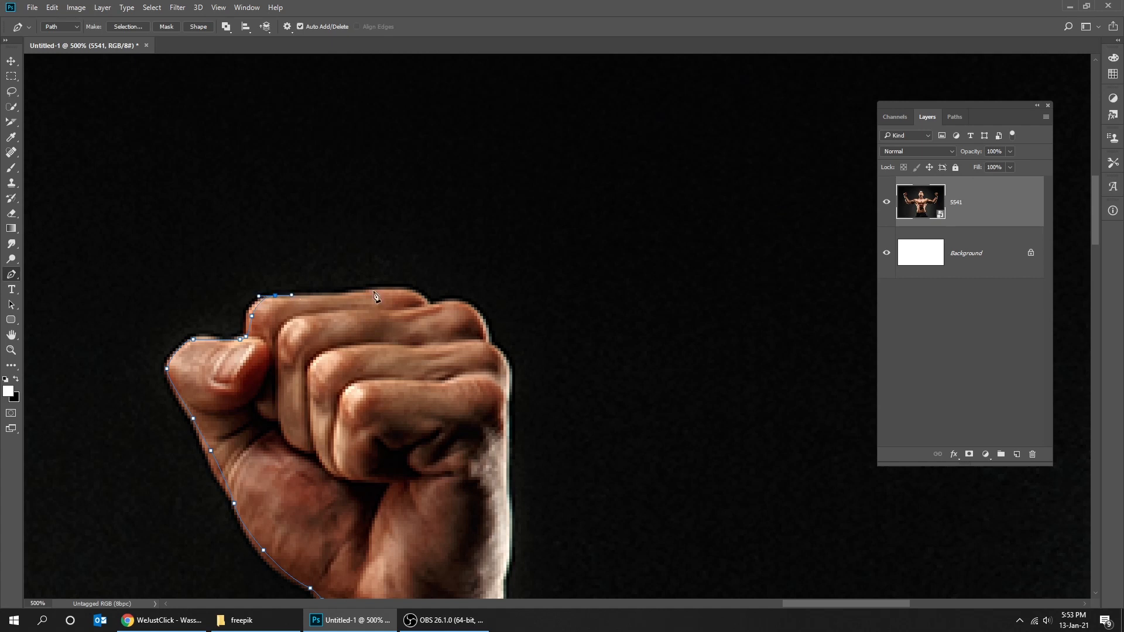
- Trace over the knuckles of the right-hand fist and down its outer side
{"action": "left_click_drag", "start_coordinate": [440, 305], "coordinate": [276, 257]}
{"action": "left_click", "coordinate": [325, 297]}
{"action": "left_click", "coordinate": [342, 341]}
{"action": "left_click_drag", "start_coordinate": [351, 481], "coordinate": [345, 184]}
- Trace the outer edge of the right-hand forearm from the wrist down to the elbow
{"action": "left_click_drag", "start_coordinate": [321, 322], "coordinate": [420, 56]}
{"action": "left_click_drag", "start_coordinate": [351, 321], "coordinate": [329, 394]}
{"action": "left_click_drag", "start_coordinate": [261, 570], "coordinate": [514, 113]}
{"action": "left_click", "coordinate": [409, 239]}
{"action": "left_click", "coordinate": [380, 280]}
- Trace around the right-hand elbow and along the underside of the upper arm to the armpit
{"action": "left_click_drag", "start_coordinate": [379, 280], "coordinate": [476, 196]}
{"action": "left_click", "coordinate": [454, 242]}
{"action": "left_click_drag", "start_coordinate": [411, 251], "coordinate": [698, 235]}
{"action": "left_click_drag", "start_coordinate": [387, 282], "coordinate": [544, 363]}
{"action": "left_click_drag", "start_coordinate": [381, 308], "coordinate": [326, 271]}
{"action": "left_click", "coordinate": [251, 239]}
- Trace the right side of the torso from the armpit down to the waistband, undoing a misplaced point
{"action": "left_click_drag", "start_coordinate": [117, 485], "coordinate": [461, 211]}
{"action": "left_click_drag", "start_coordinate": [398, 486], "coordinate": [460, 217]}
{"action": "left_click_drag", "start_coordinate": [407, 276], "coordinate": [409, 334]}
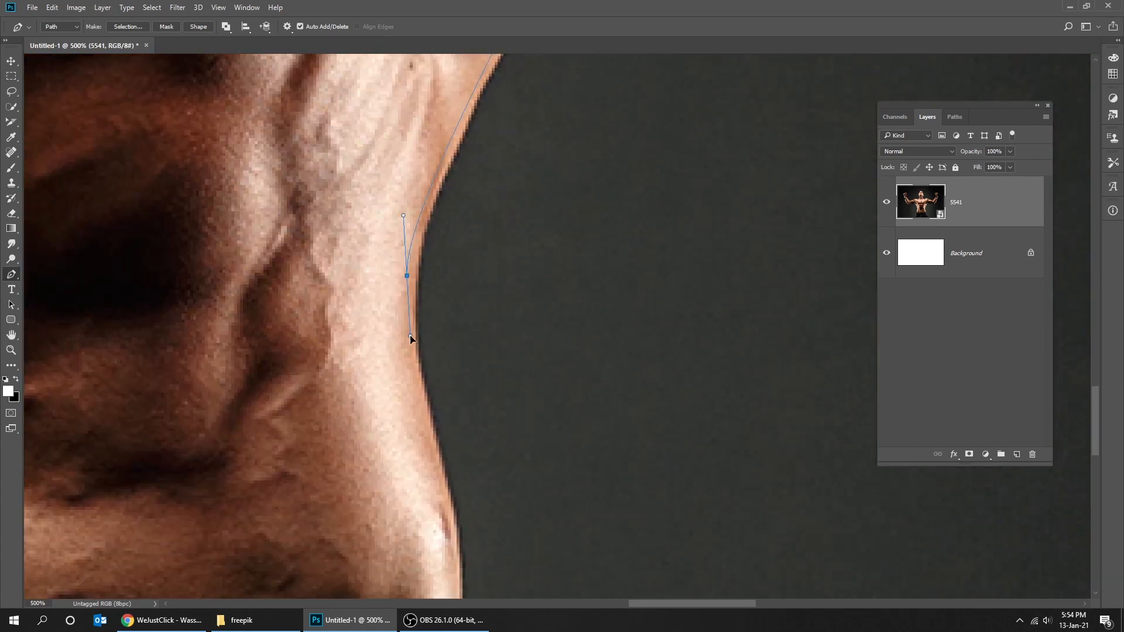
{"action": "left_click_drag", "start_coordinate": [416, 486], "coordinate": [413, 300]}
{"action": "left_click_drag", "start_coordinate": [441, 304], "coordinate": [451, 370]}
{"action": "left_click_drag", "start_coordinate": [448, 447], "coordinate": [309, 203]}
{"action": "left_click", "coordinate": [450, 478]}
{"action": "key", "text": "ctrl+z"}
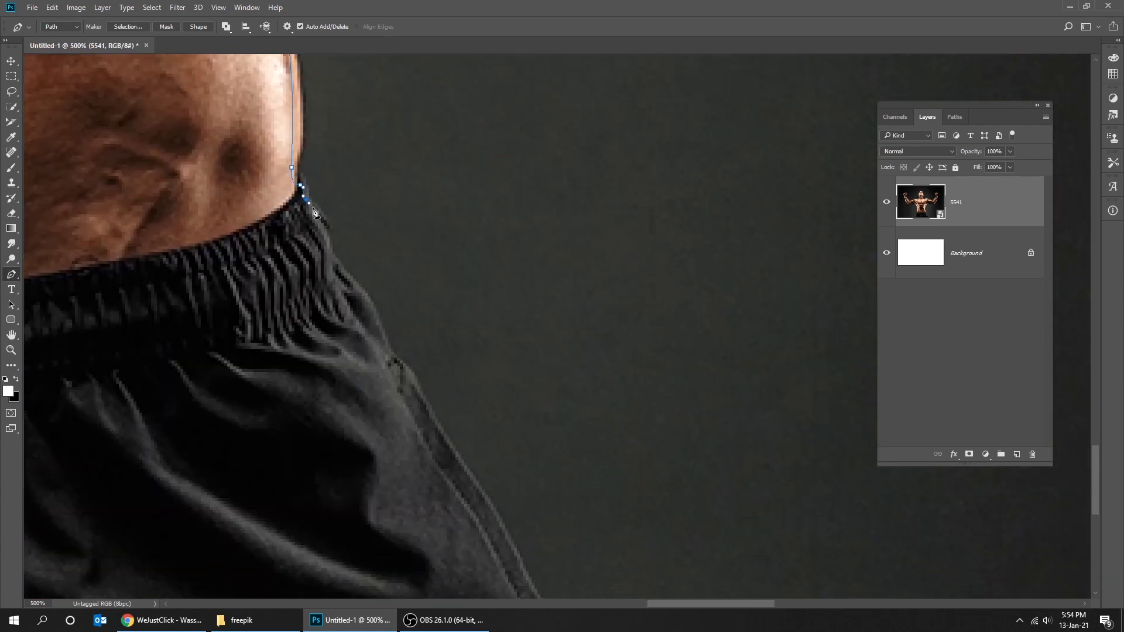
- Trace the right side of the shorts from the waistband down to the image's bottom edge
{"action": "left_click_drag", "start_coordinate": [335, 273], "coordinate": [285, 101]}
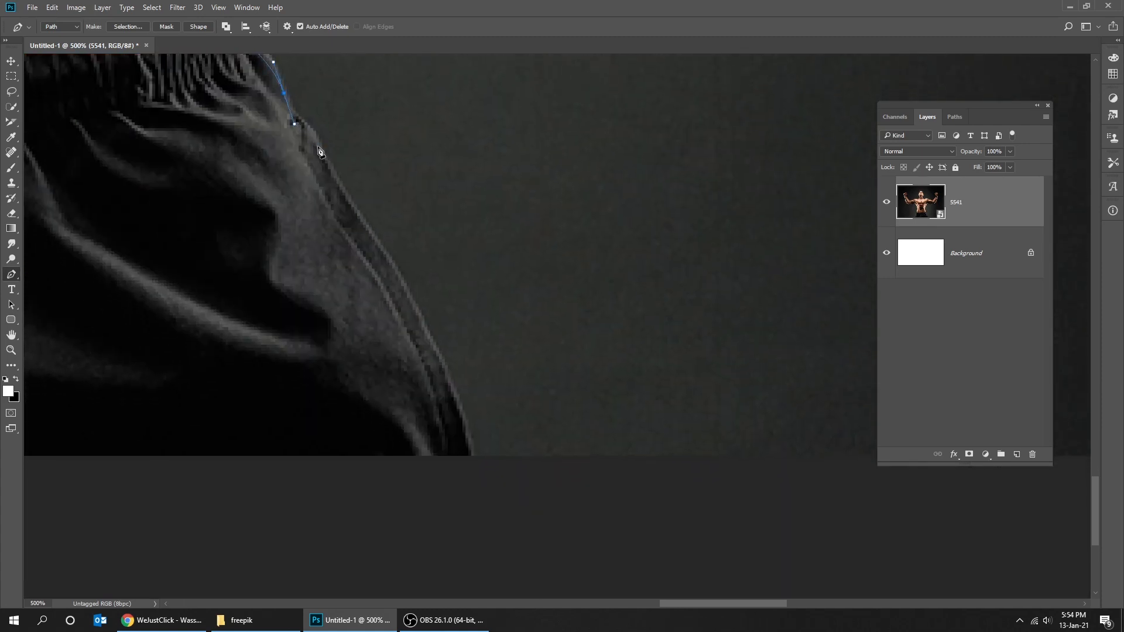
{"action": "left_click_drag", "start_coordinate": [459, 433], "coordinate": [479, 544]}
{"action": "left_click", "coordinate": [459, 439]}
{"action": "scroll", "coordinate": [527, 476], "scroll_direction": "down", "scroll_amount": 4}
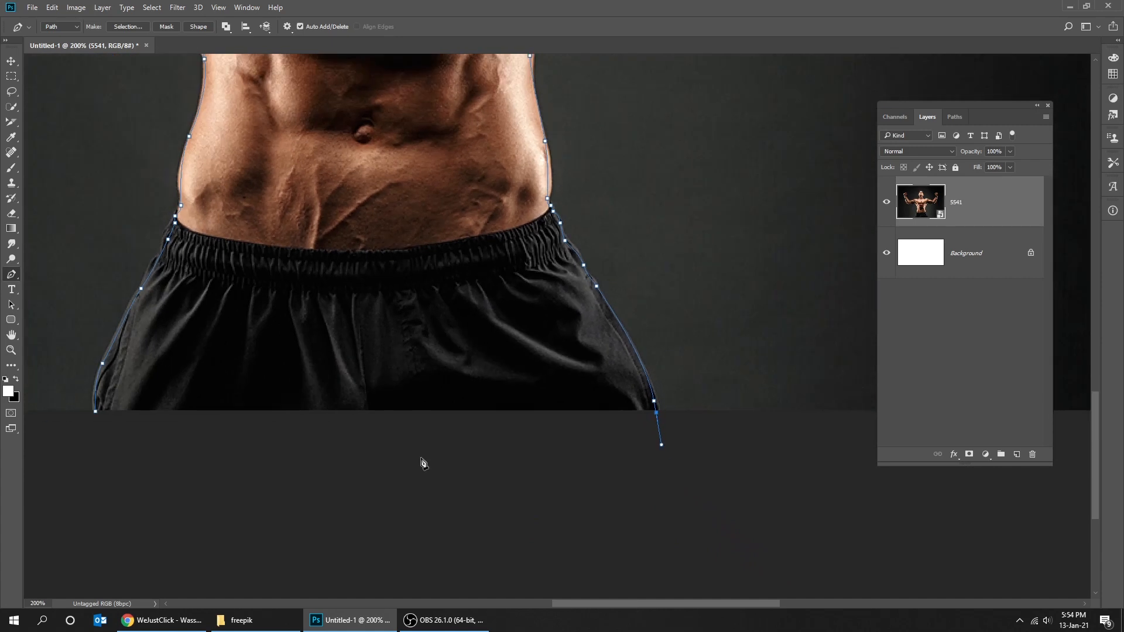
- Close the man's outline path just below the image's bottom edge, joining it to the starting point beneath the left-hand shorts leg
{"action": "left_click_drag", "start_coordinate": [155, 424], "coordinate": [103, 419]}
{"action": "left_click", "coordinate": [97, 413]}
{"action": "scroll", "coordinate": [234, 392], "scroll_direction": "down", "scroll_amount": 3}
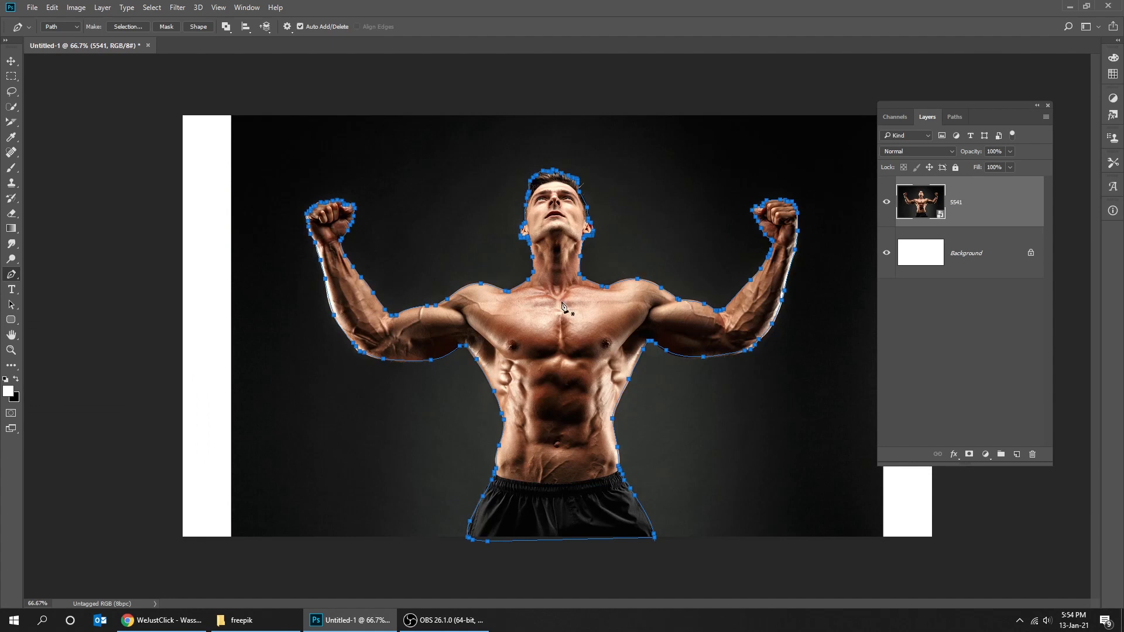
- Convert the closed path into a new anti-aliased selection with 0-pixel feather and use it as the 5541 layer's mask
{"action": "right_click", "coordinate": [561, 303]}
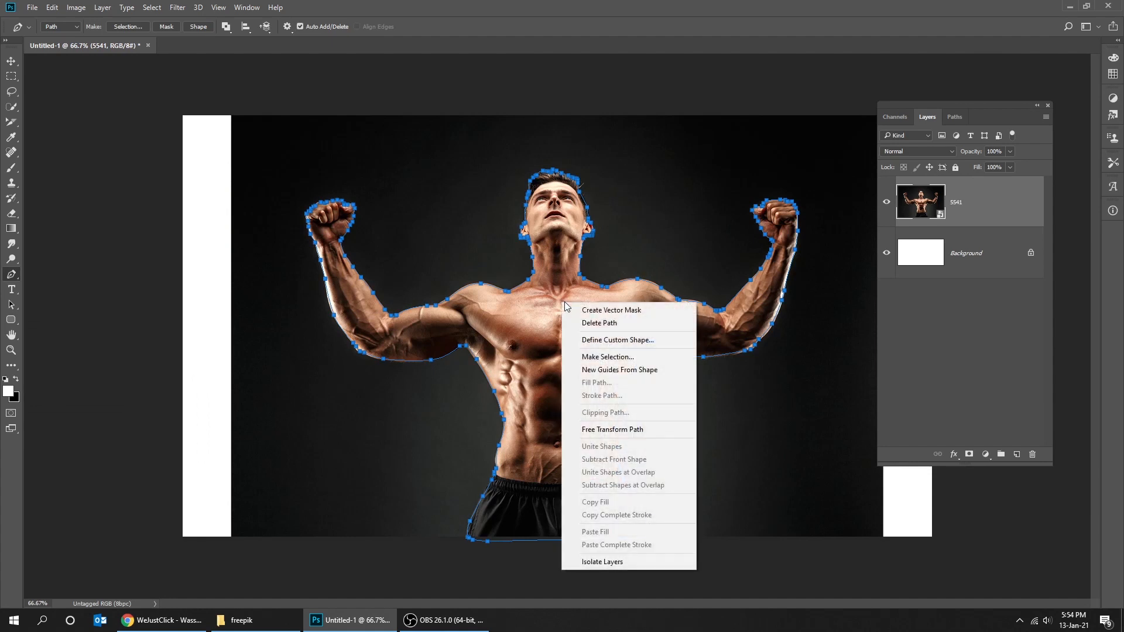
{"action": "left_click", "coordinate": [591, 357]}
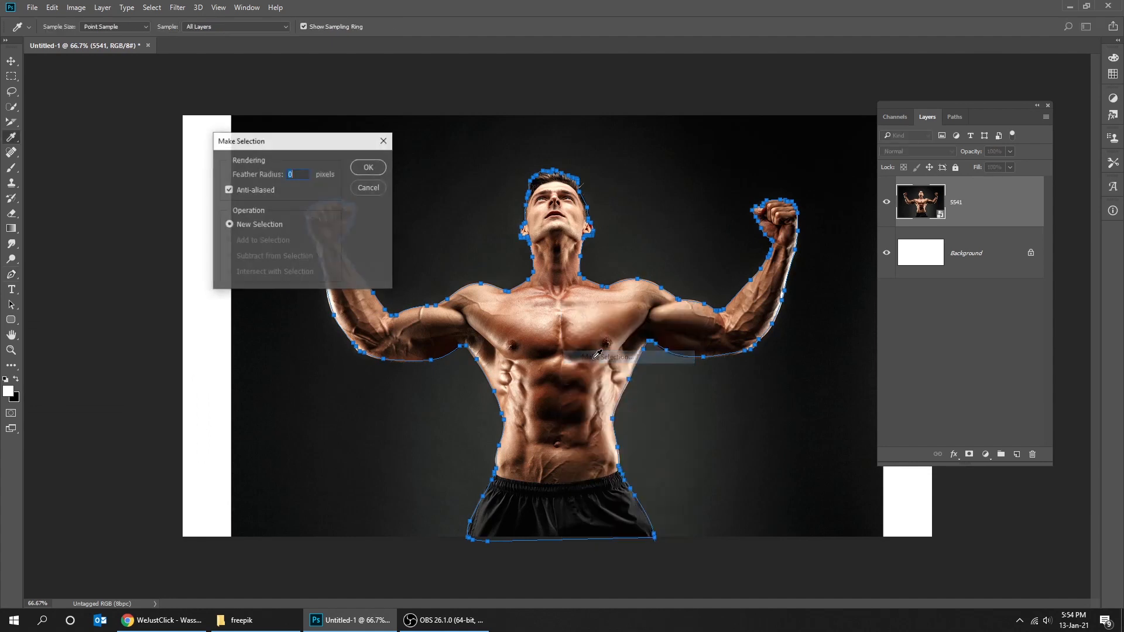
{"action": "left_click", "coordinate": [368, 167]}
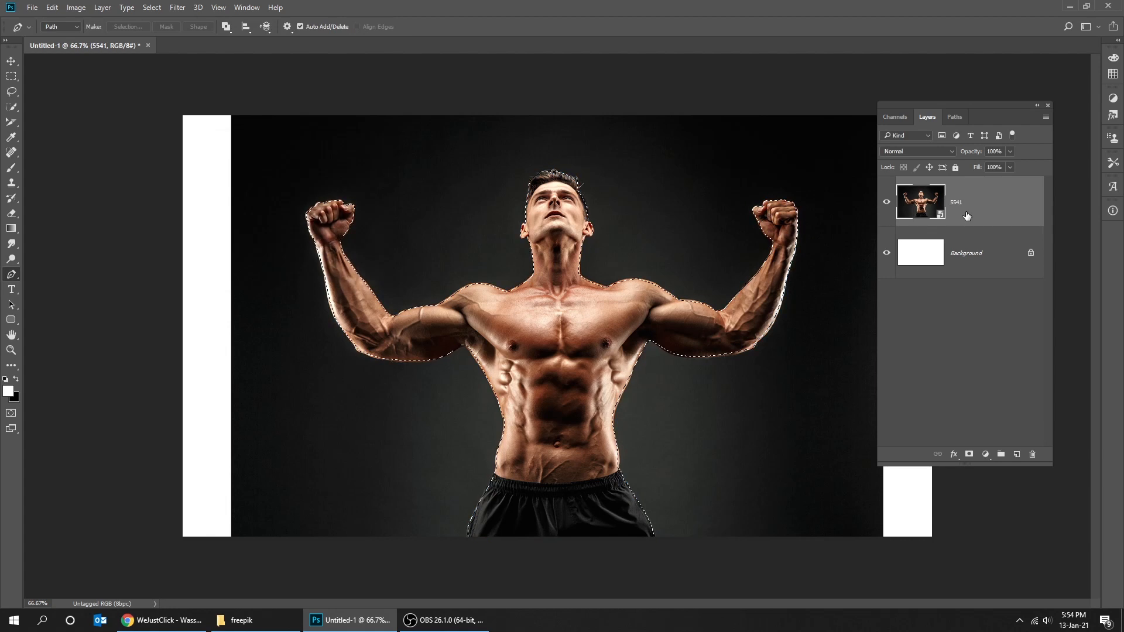
{"action": "left_click", "coordinate": [969, 454]}
{"action": "left_click", "coordinate": [924, 204]}
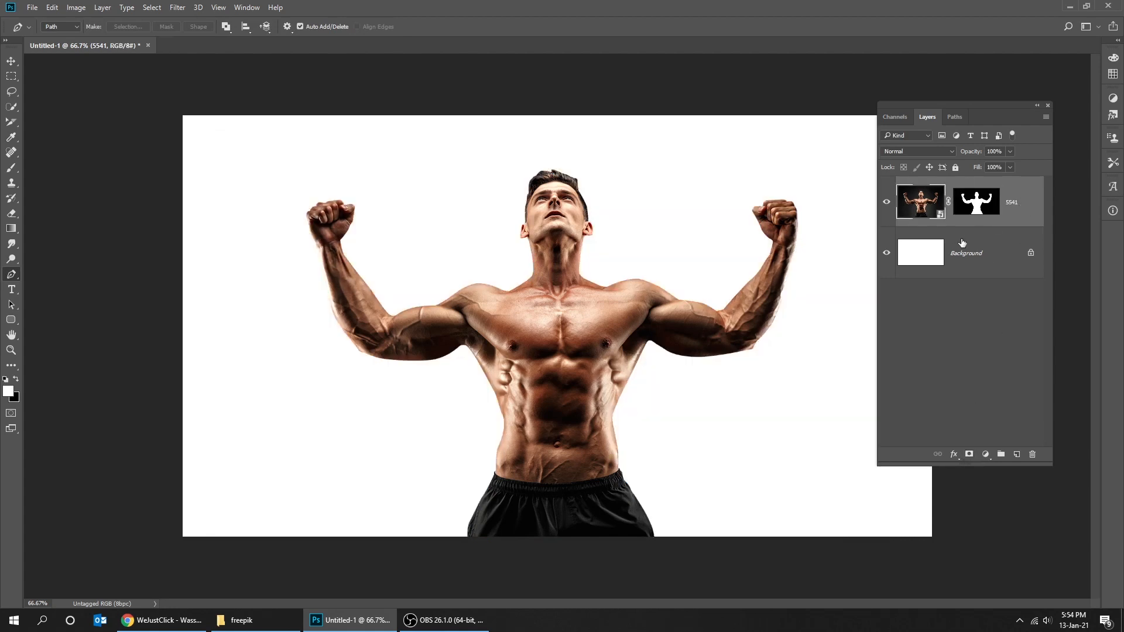
- Add a black (000000) Solid Color fill layer directly above the Background layer
{"action": "key", "text": "v"}
{"action": "left_click", "coordinate": [976, 261]}
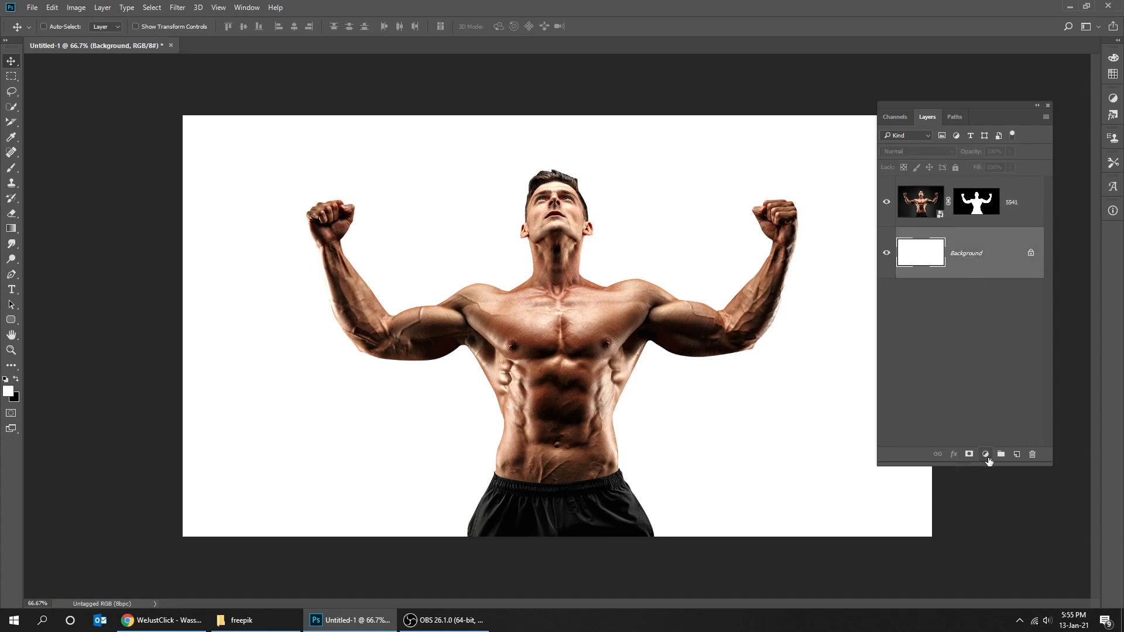
{"action": "left_click", "coordinate": [986, 455]}
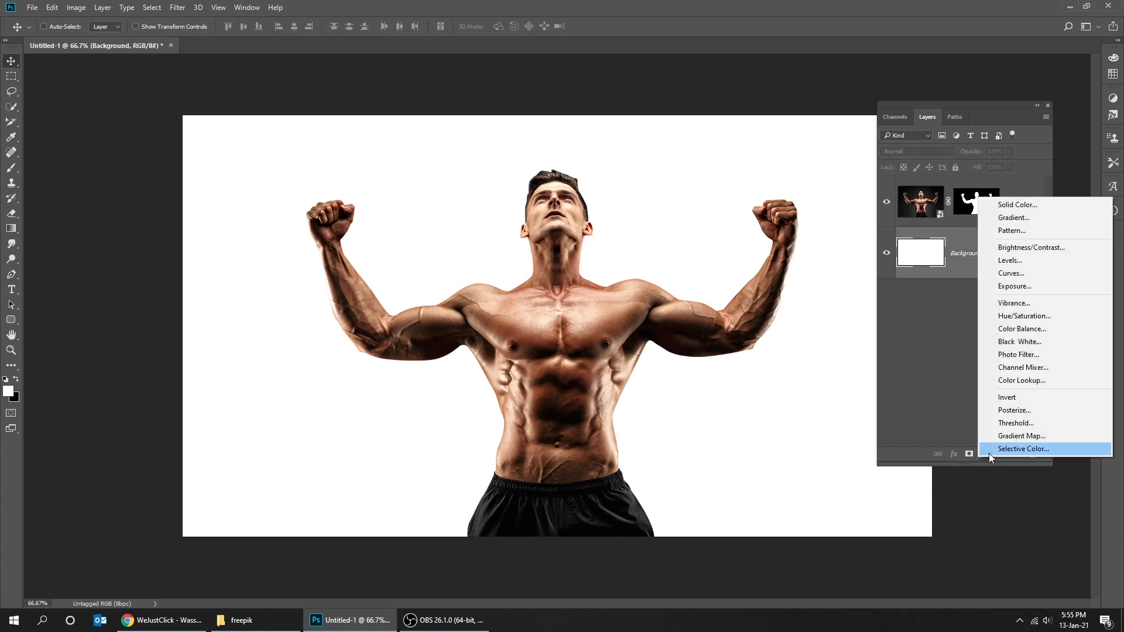
{"action": "left_click", "coordinate": [1040, 205]}
{"action": "left_click_drag", "start_coordinate": [777, 276], "coordinate": [725, 378]}
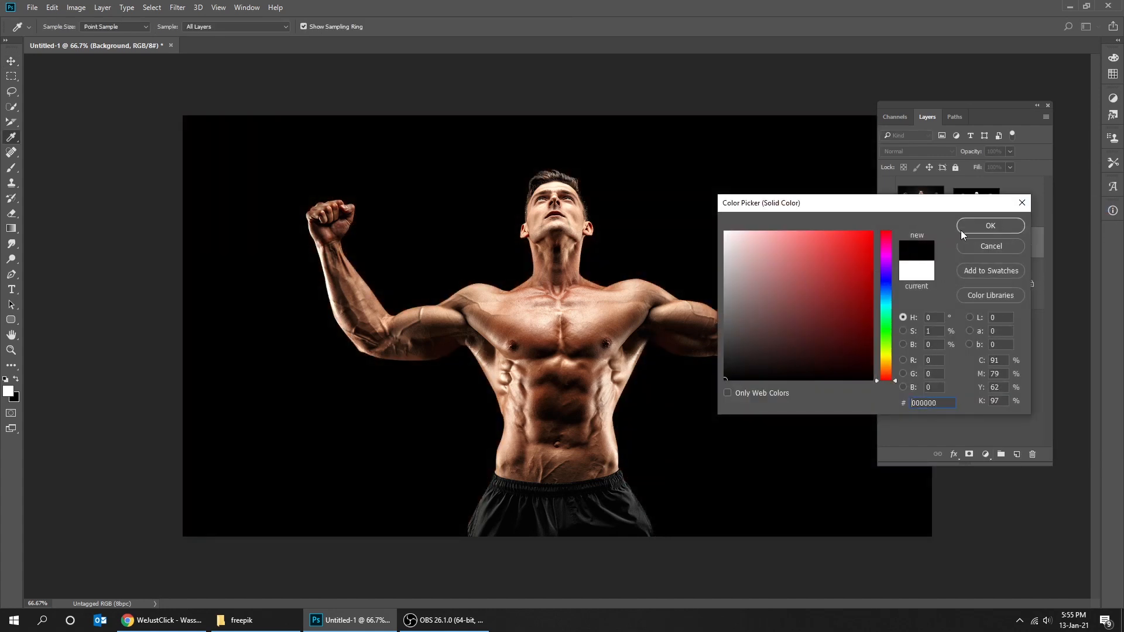
{"action": "left_click", "coordinate": [974, 224]}
- Add the text STRONG above the 5541 layer in white (ffffff) Encorpada Classic Regular, size 400
{"action": "left_click_drag", "start_coordinate": [992, 110], "coordinate": [964, 102]}
{"action": "left_click", "coordinate": [985, 196]}
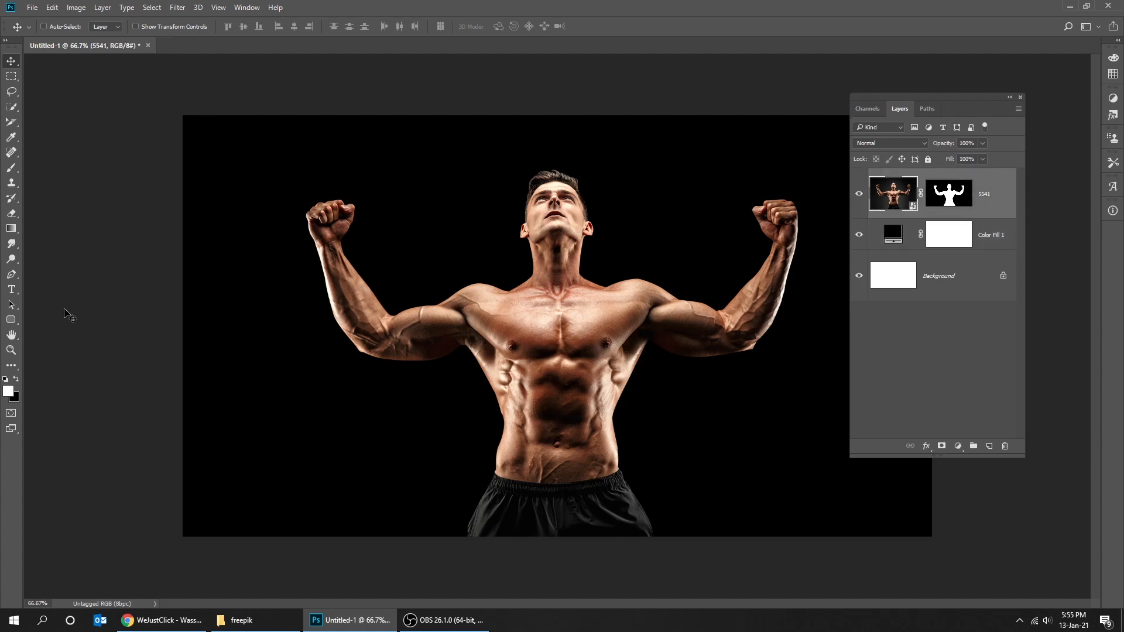
{"action": "left_click", "coordinate": [11, 289]}
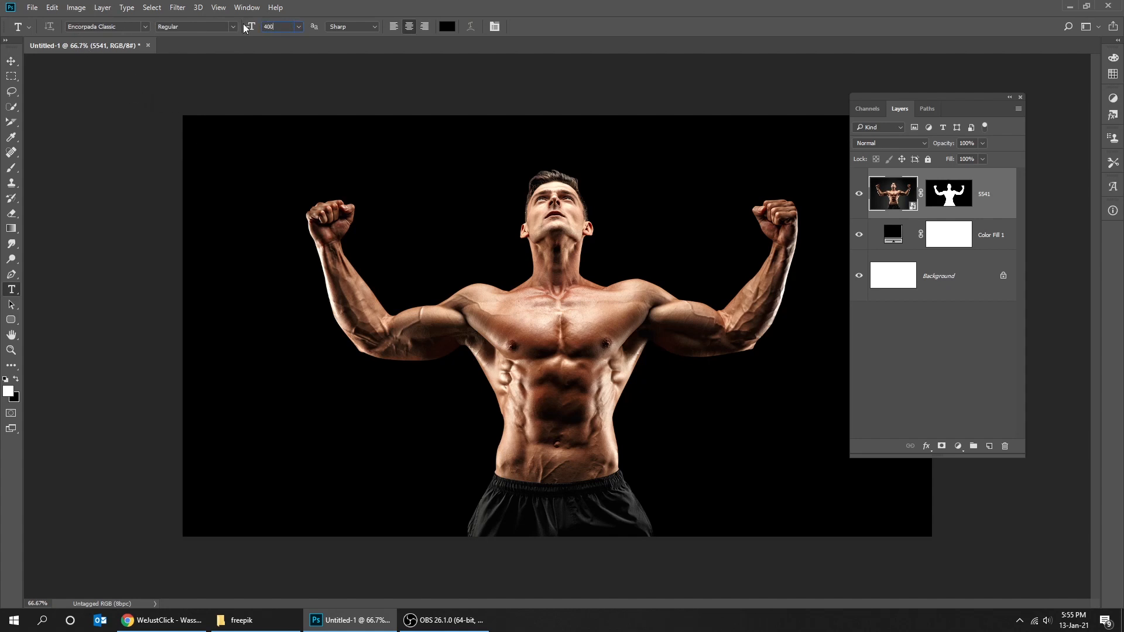
{"action": "left_click", "coordinate": [451, 28]}
{"action": "left_click_drag", "start_coordinate": [763, 267], "coordinate": [717, 230]}
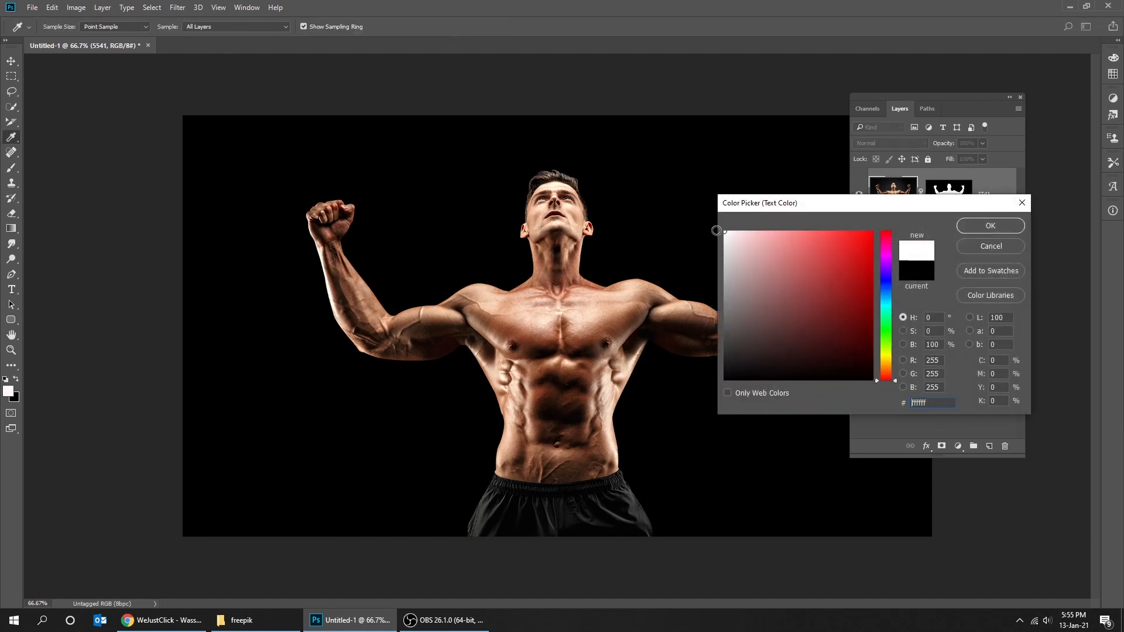
{"action": "left_click", "coordinate": [989, 226]}
{"action": "key", "text": "Tab"}
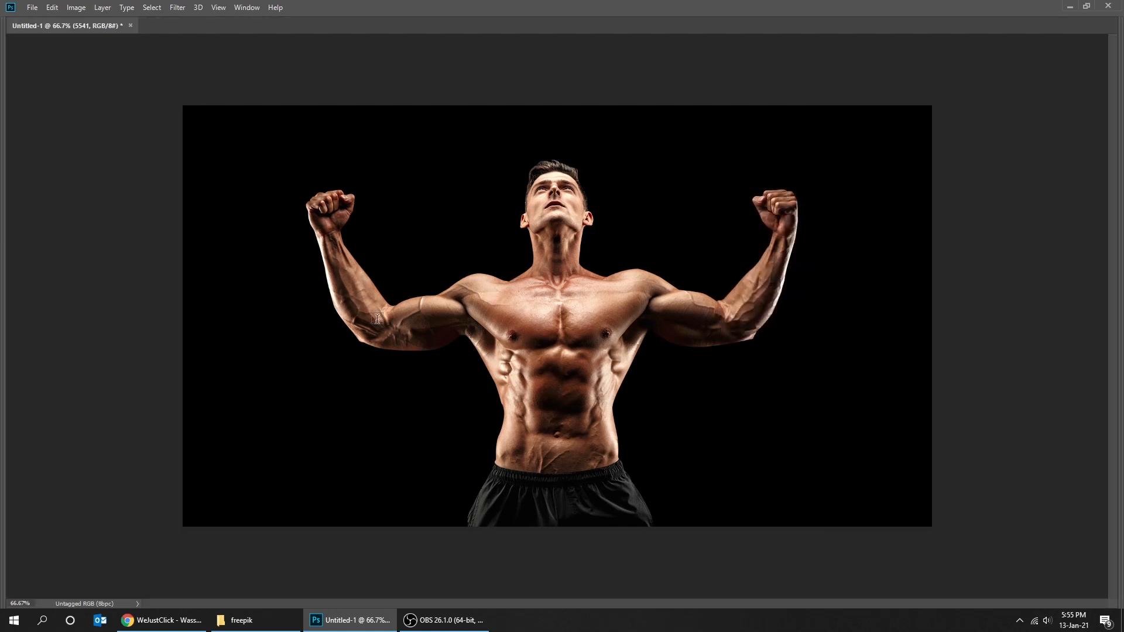
{"action": "left_click", "coordinate": [244, 326]}
{"action": "type", "text": "STRONG"}
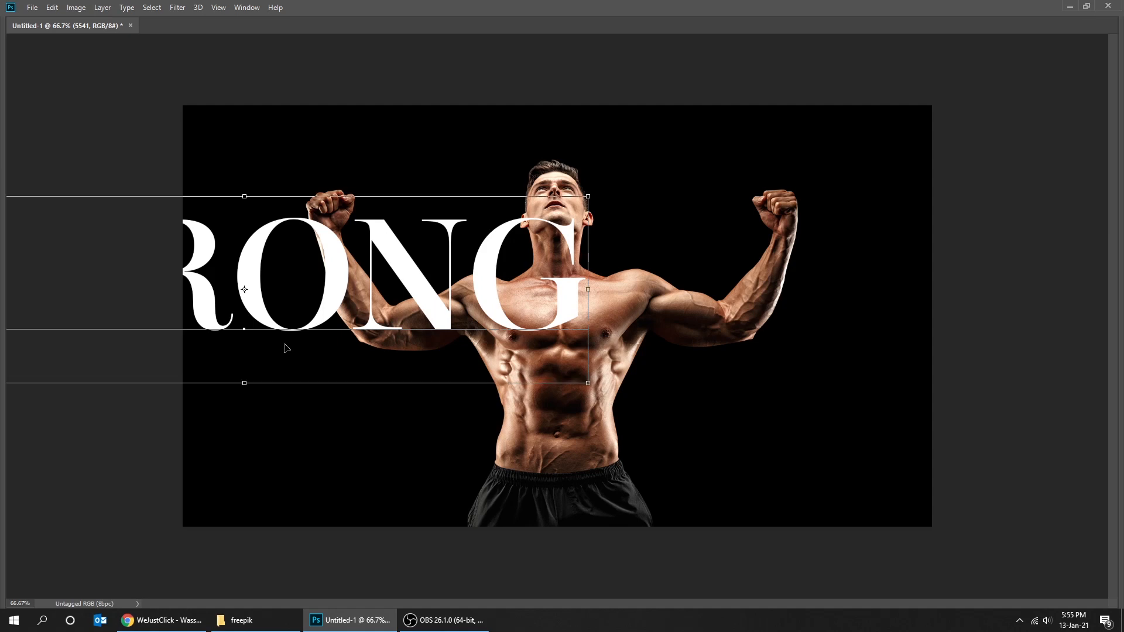
{"action": "key", "text": "ctrl+Return"}
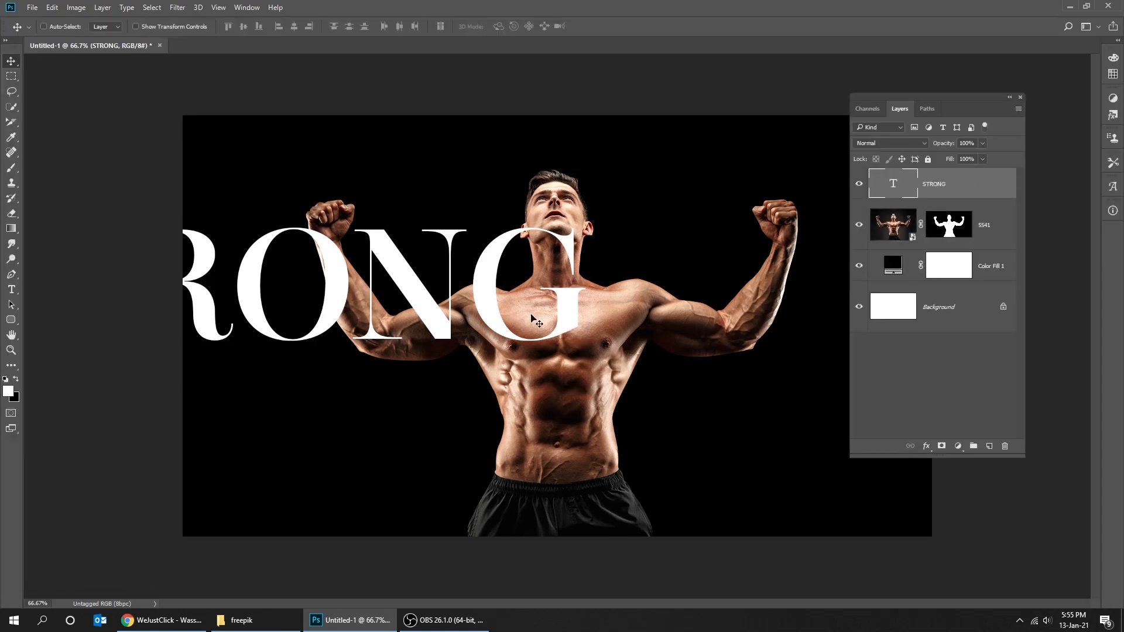
- Move the STRONG text so that the whole word spans the man's arms and chest within the canvas
{"action": "left_click_drag", "start_coordinate": [284, 350], "coordinate": [480, 350]}
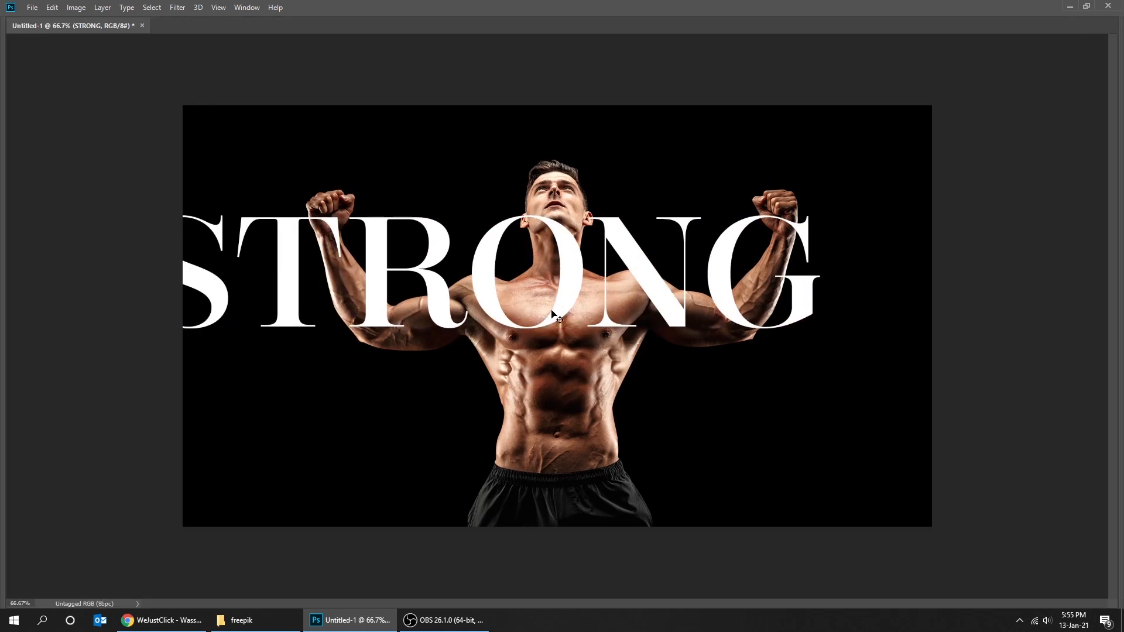
{"action": "left_click_drag", "start_coordinate": [553, 314], "coordinate": [628, 305]}
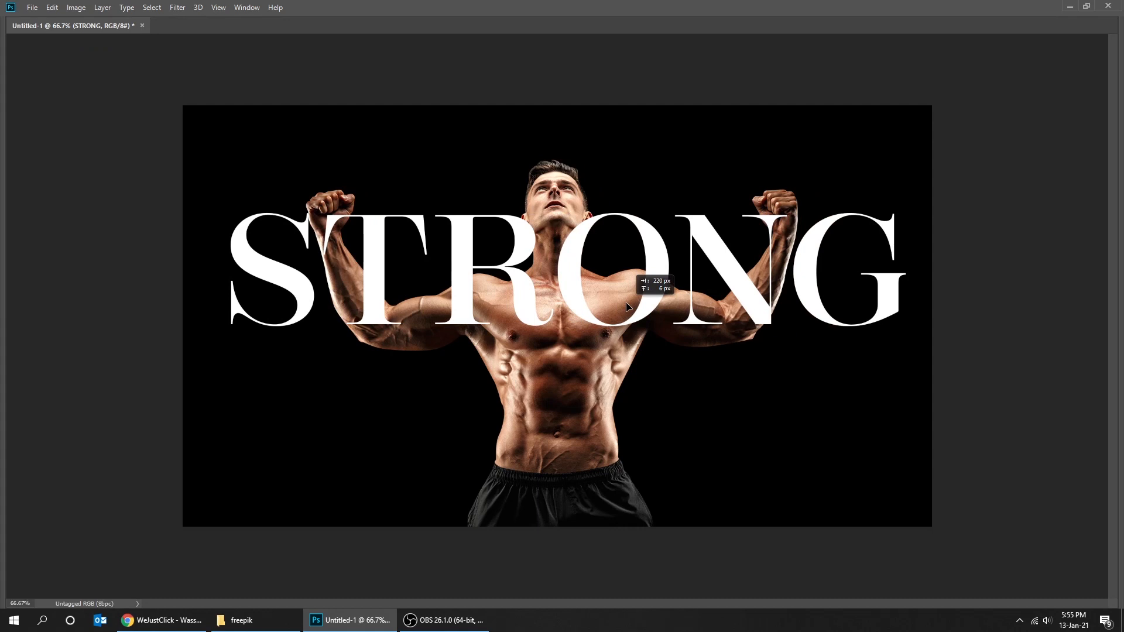
{"action": "left_click_drag", "start_coordinate": [626, 302], "coordinate": [630, 299]}
{"action": "key", "text": "Tab"}
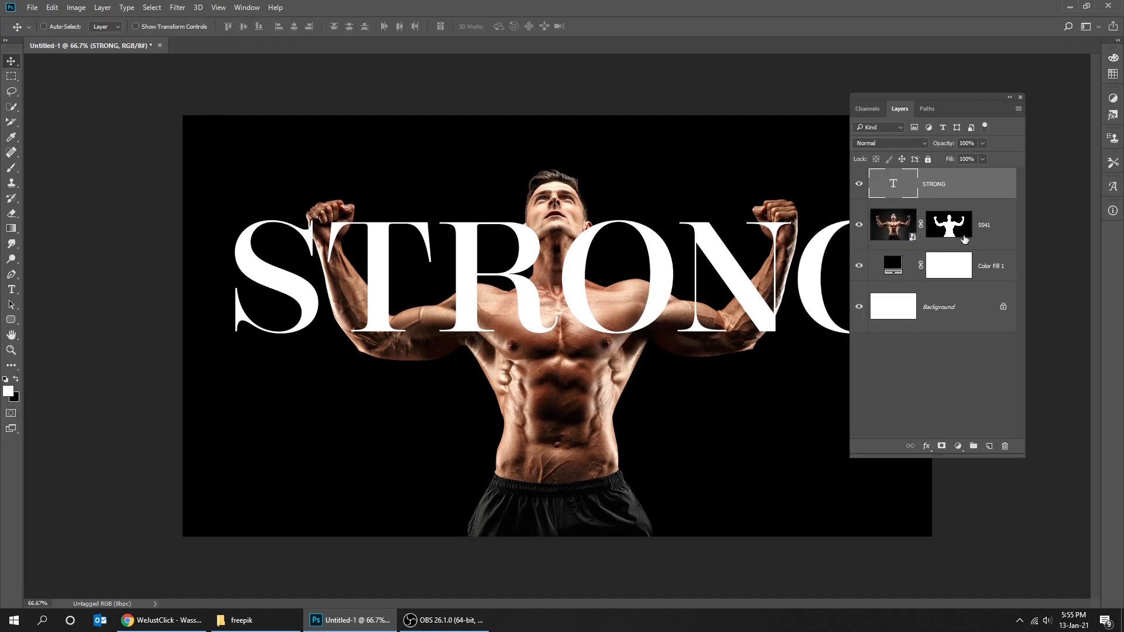
- Centre the STRONG and 5541 layers horizontally against a selection of the whole canvas, and clear the selection
{"action": "left_click", "coordinate": [990, 223], "text": "ctrl"}
{"action": "left_click_drag", "start_coordinate": [352, 115], "coordinate": [343, 116]}
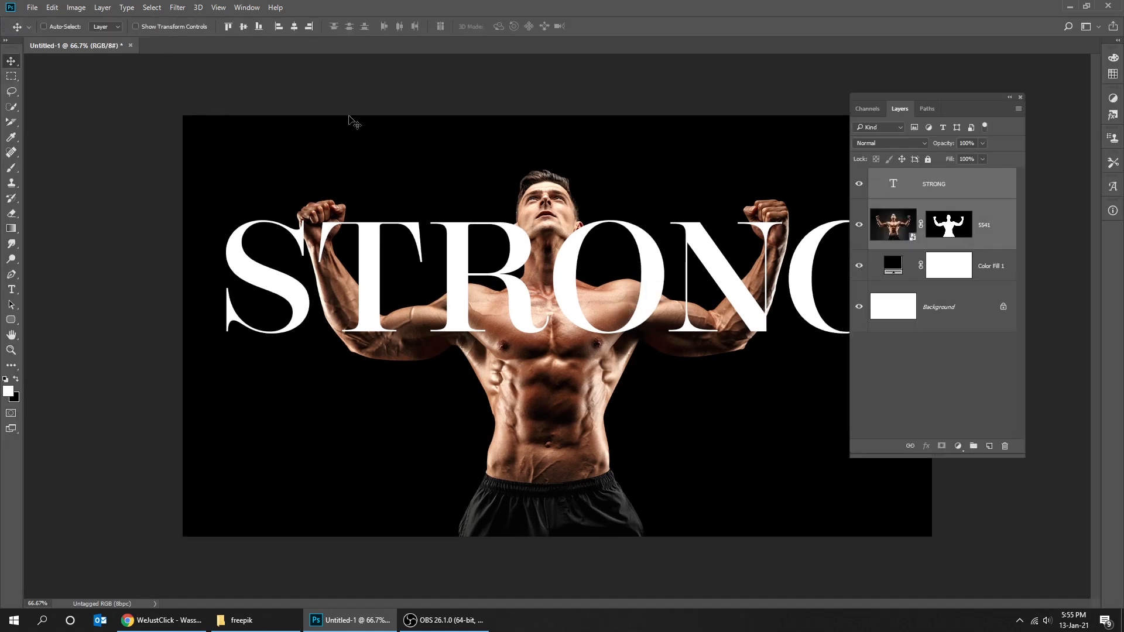
{"action": "left_click", "coordinate": [154, 8]}
{"action": "left_click", "coordinate": [161, 22]}
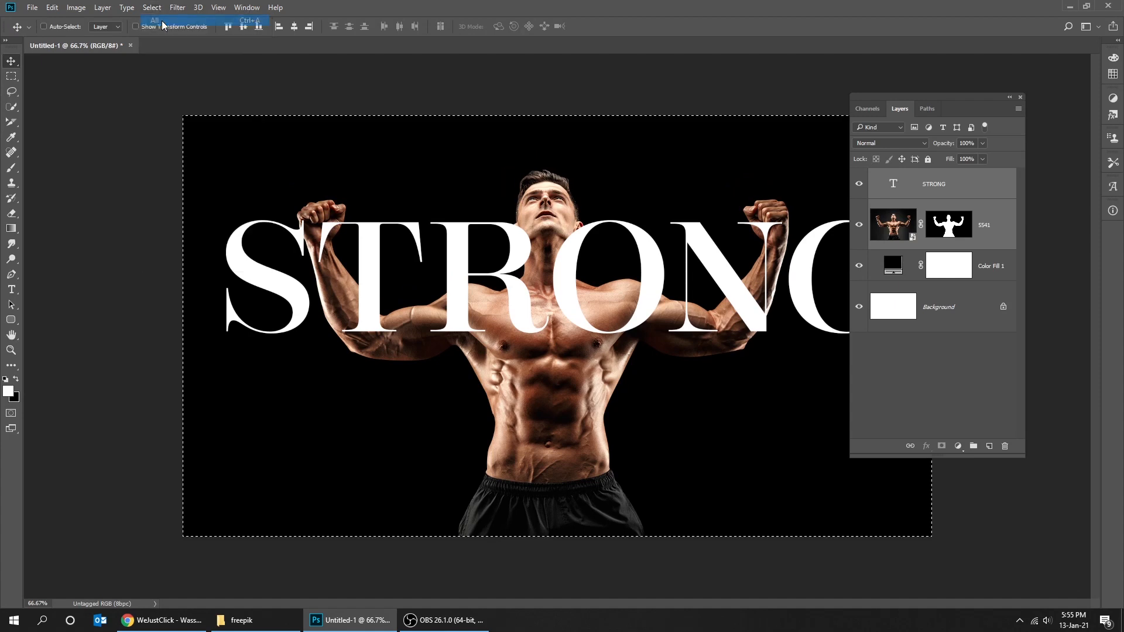
{"action": "left_click", "coordinate": [290, 28]}
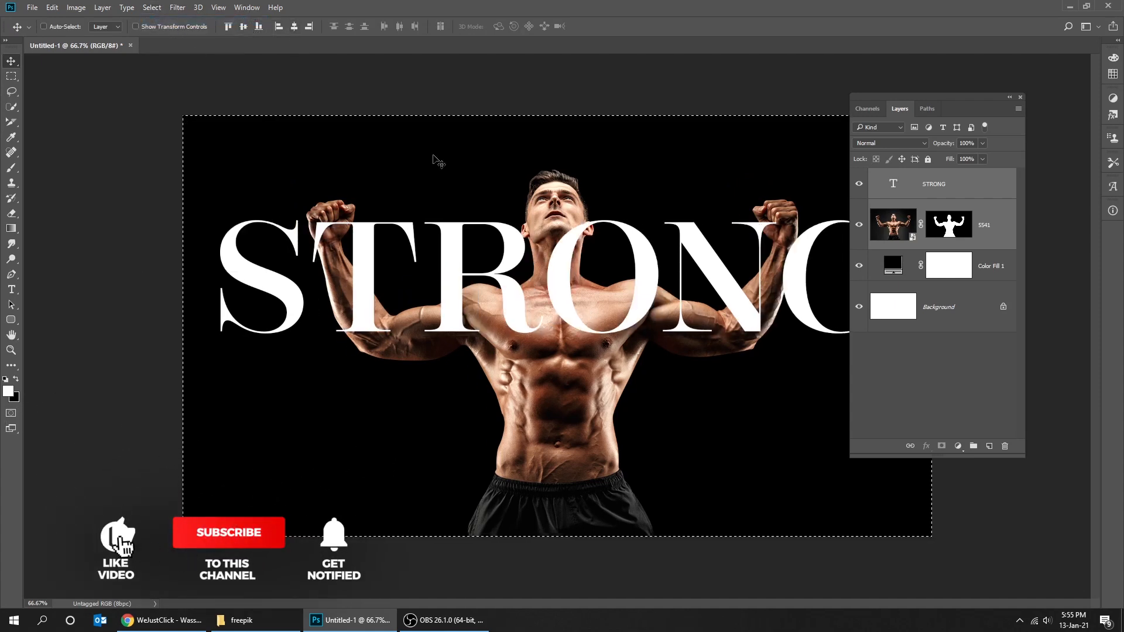
{"action": "key", "text": "Tab"}
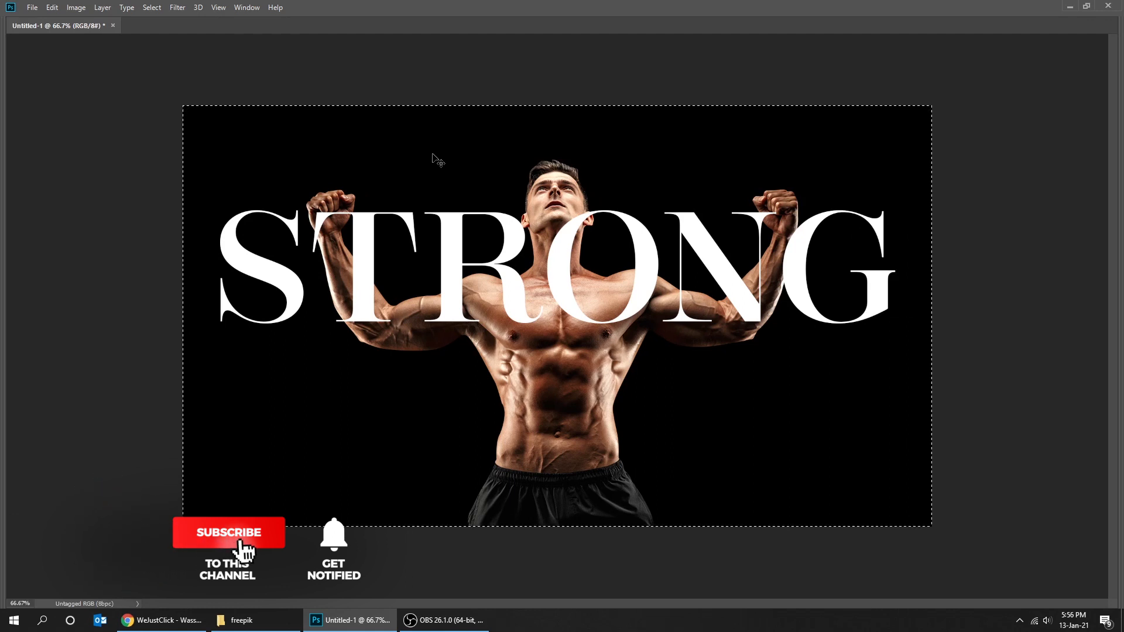
{"action": "left_click", "coordinate": [152, 7]}
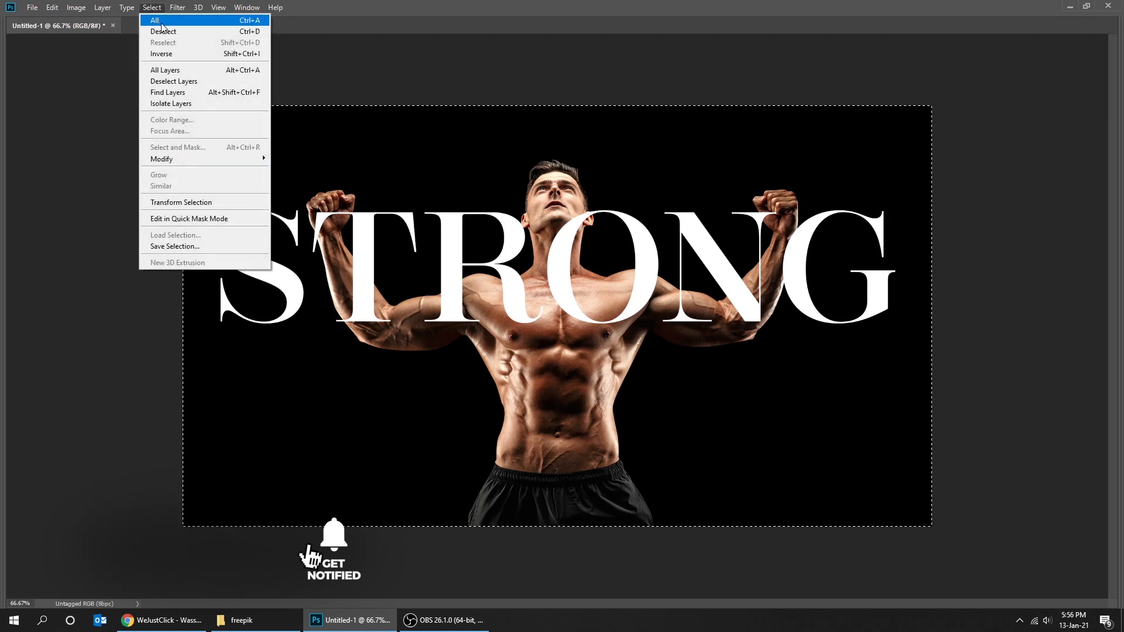
{"action": "left_click", "coordinate": [168, 32]}
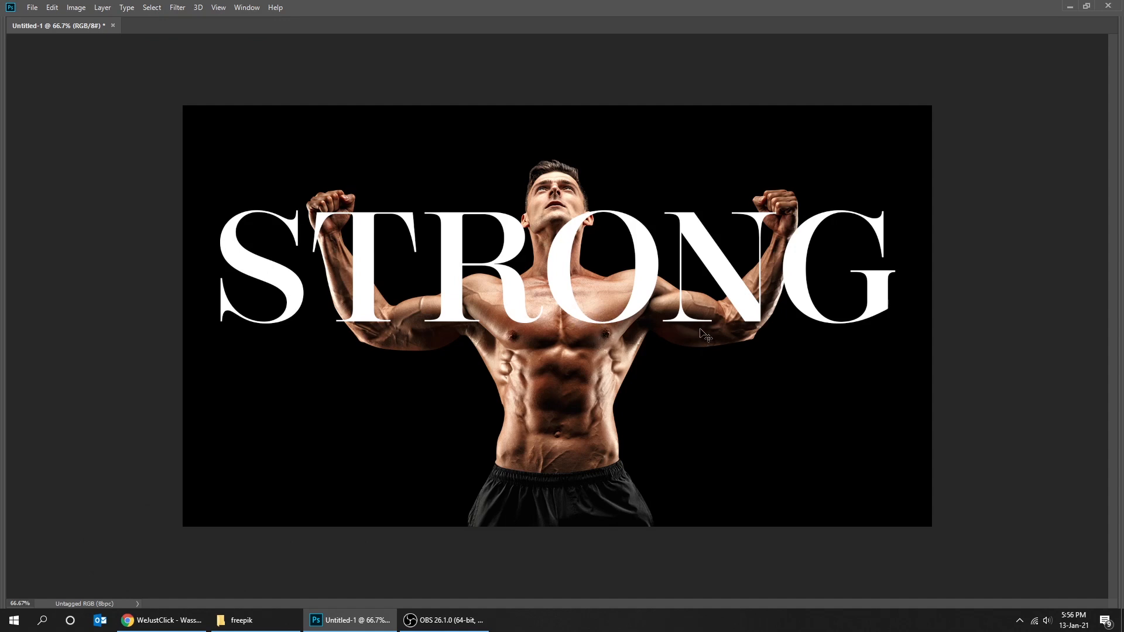
- Move the 5541 layer above the STRONG text layer in the layer stack
{"action": "key", "text": "Tab"}
{"action": "left_click", "coordinate": [983, 227]}
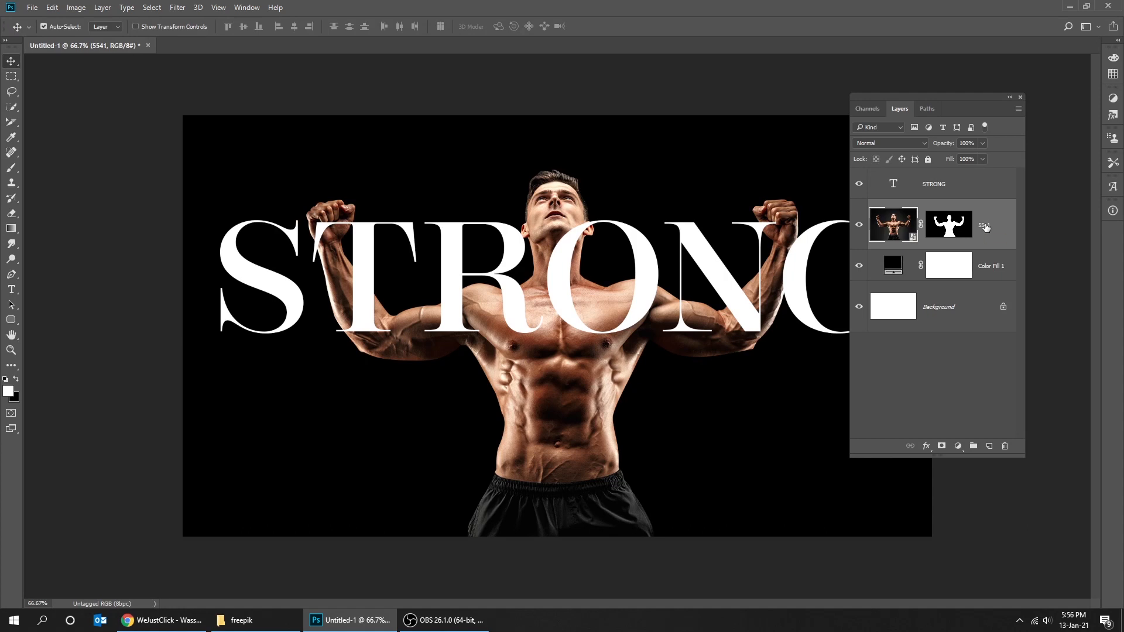
{"action": "key", "text": "ctrl"}
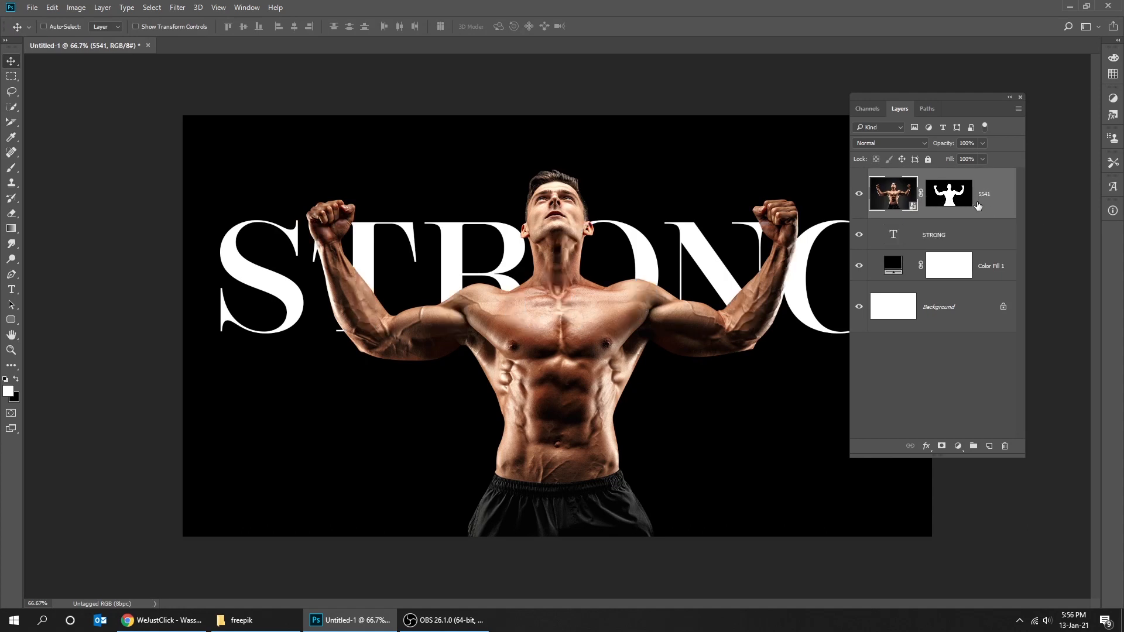
- Select the STRONG text's pixels and target the 5541 layer's mask with the Brush tool and black foreground colour
{"action": "right_click", "coordinate": [893, 245]}
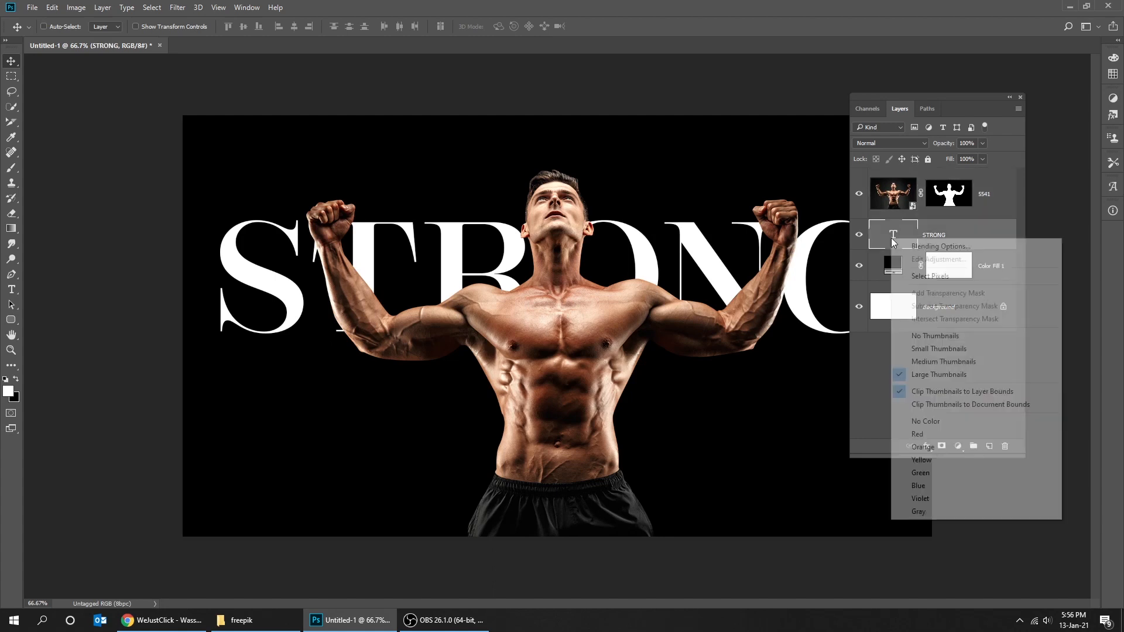
{"action": "left_click", "coordinate": [924, 274]}
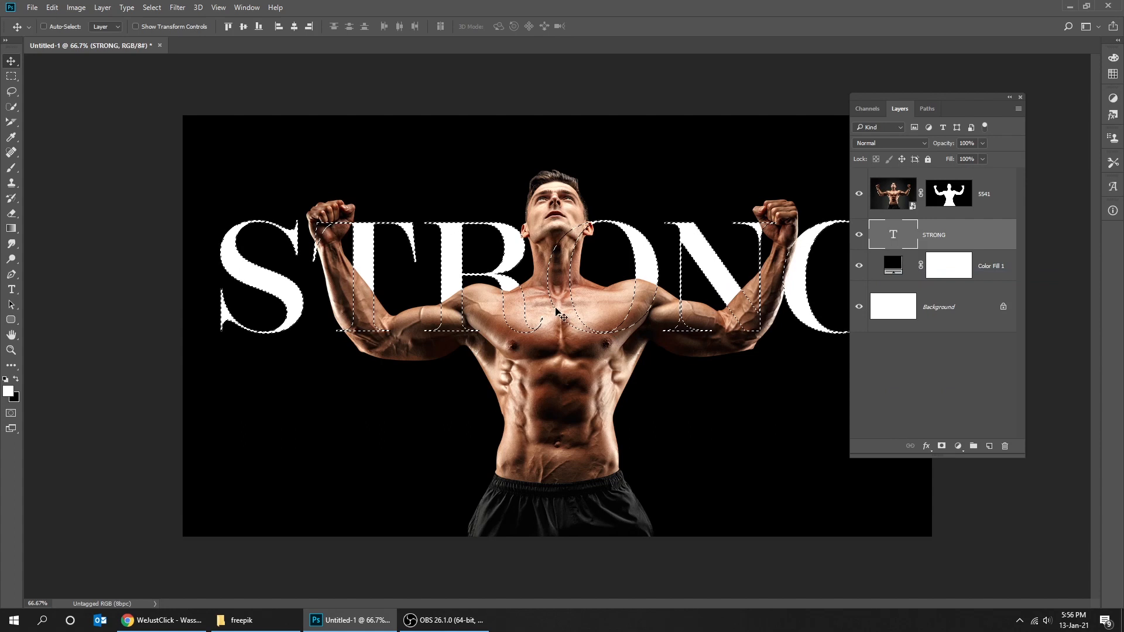
{"action": "left_click", "coordinate": [977, 193]}
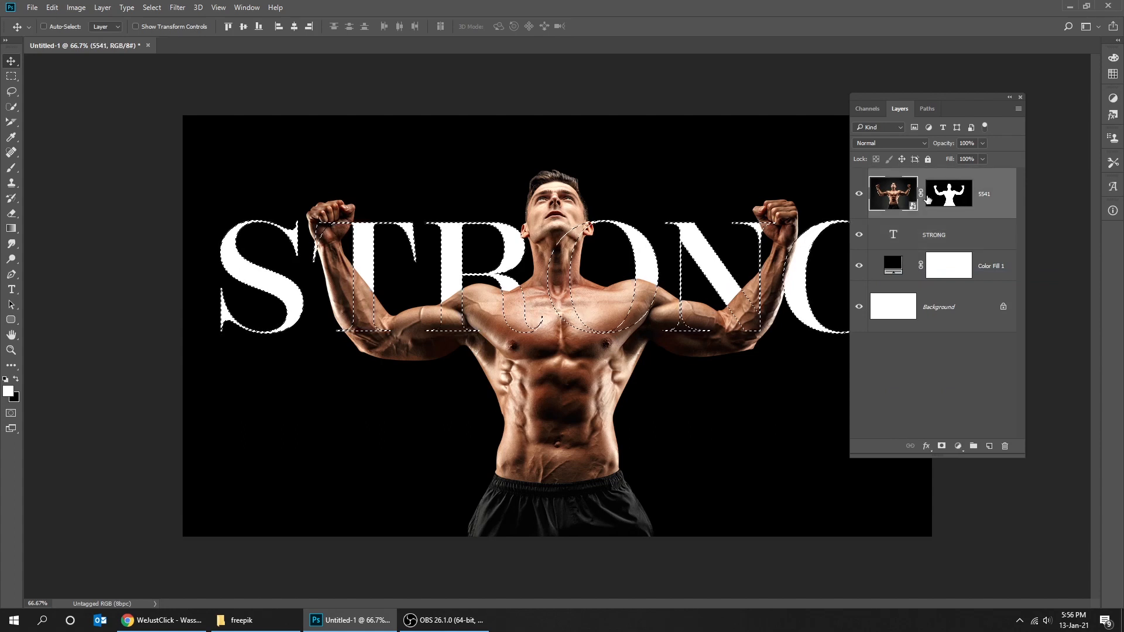
{"action": "key", "text": "b"}
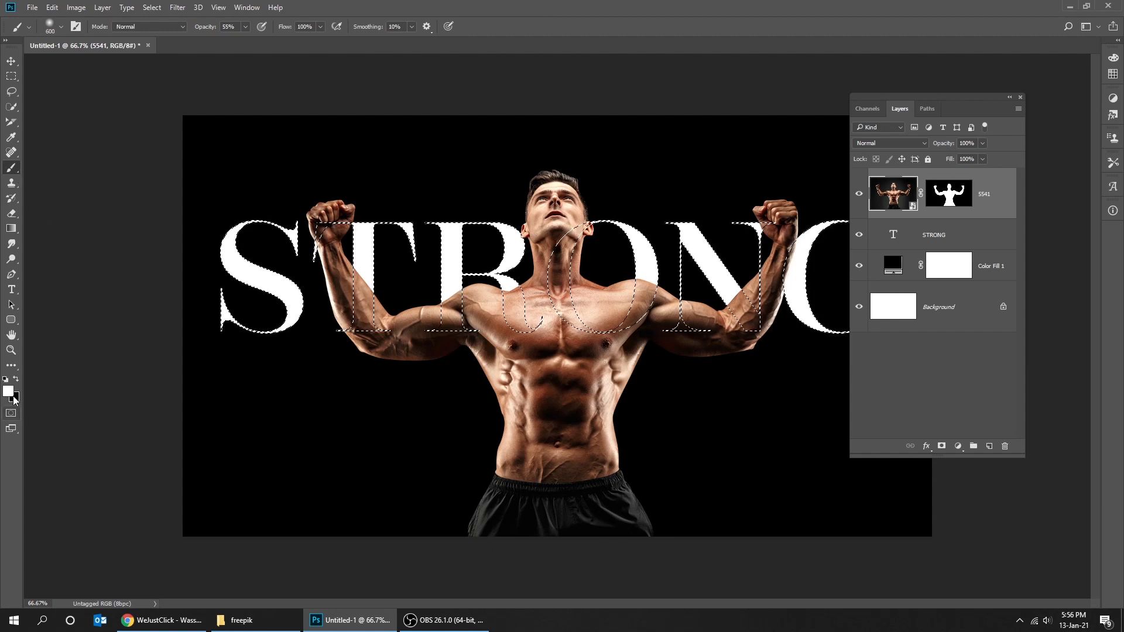
{"action": "left_click", "coordinate": [17, 379]}
{"action": "left_click", "coordinate": [944, 198]}
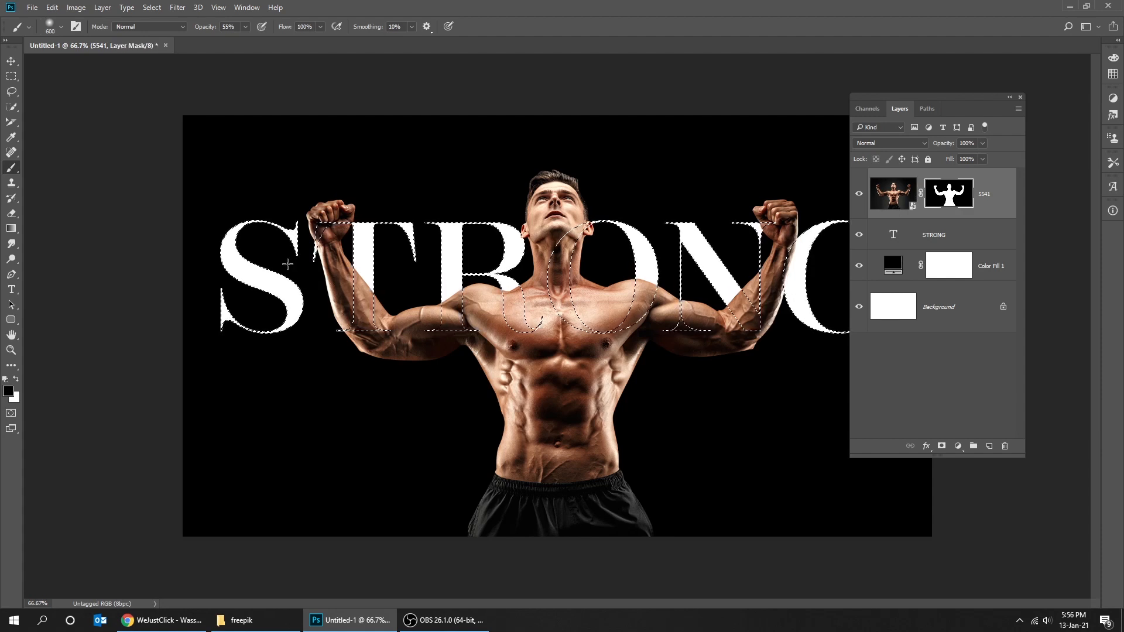
- Paint the mask over the left-hand forearm with a soft 81 px brush, raised to 100% opacity, to reveal the lower stem of the T
{"action": "key", "text": "bracketleft"}
{"action": "left_click", "coordinate": [61, 28]}
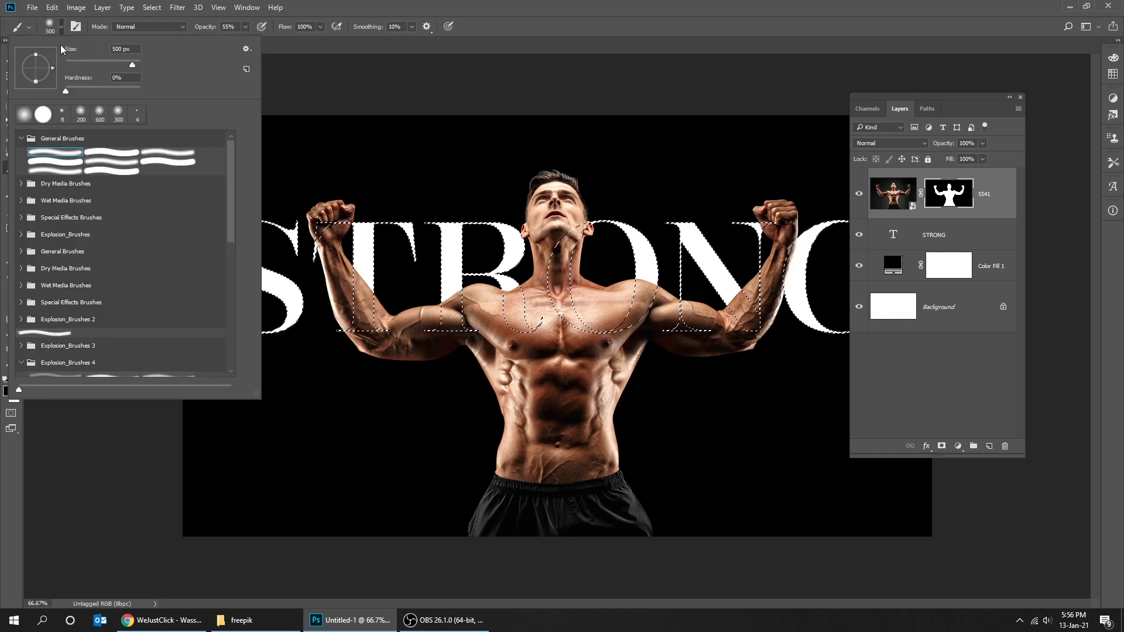
{"action": "left_click_drag", "start_coordinate": [127, 68], "coordinate": [94, 66]}
{"action": "left_click_drag", "start_coordinate": [364, 303], "coordinate": [362, 336]}
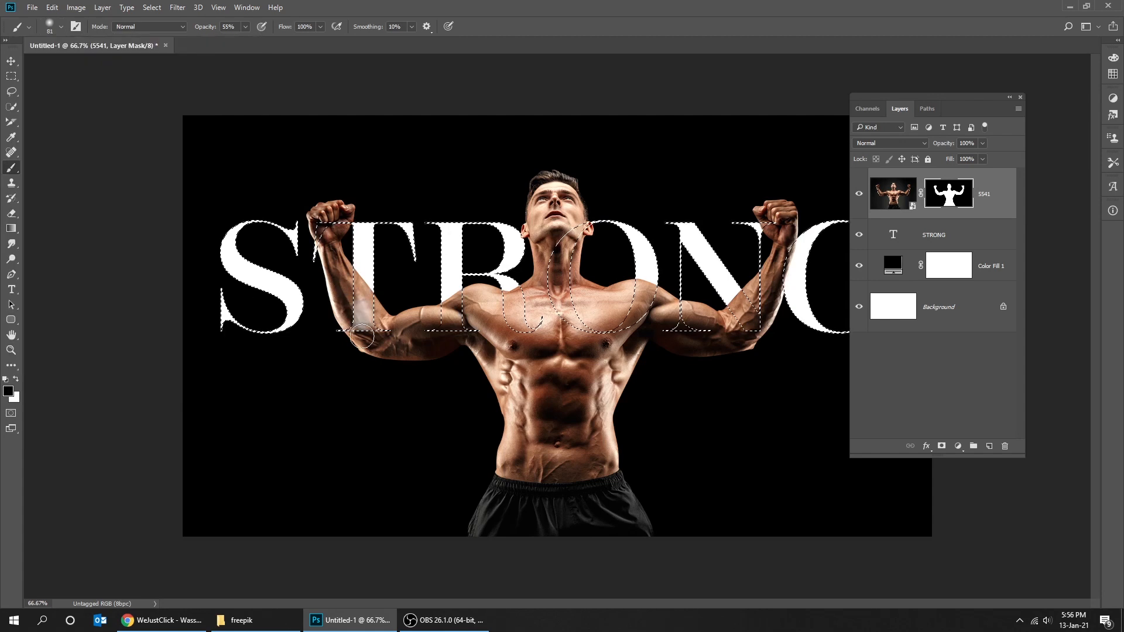
{"action": "left_click", "coordinate": [245, 27]}
{"action": "left_click_drag", "start_coordinate": [245, 41], "coordinate": [270, 42]}
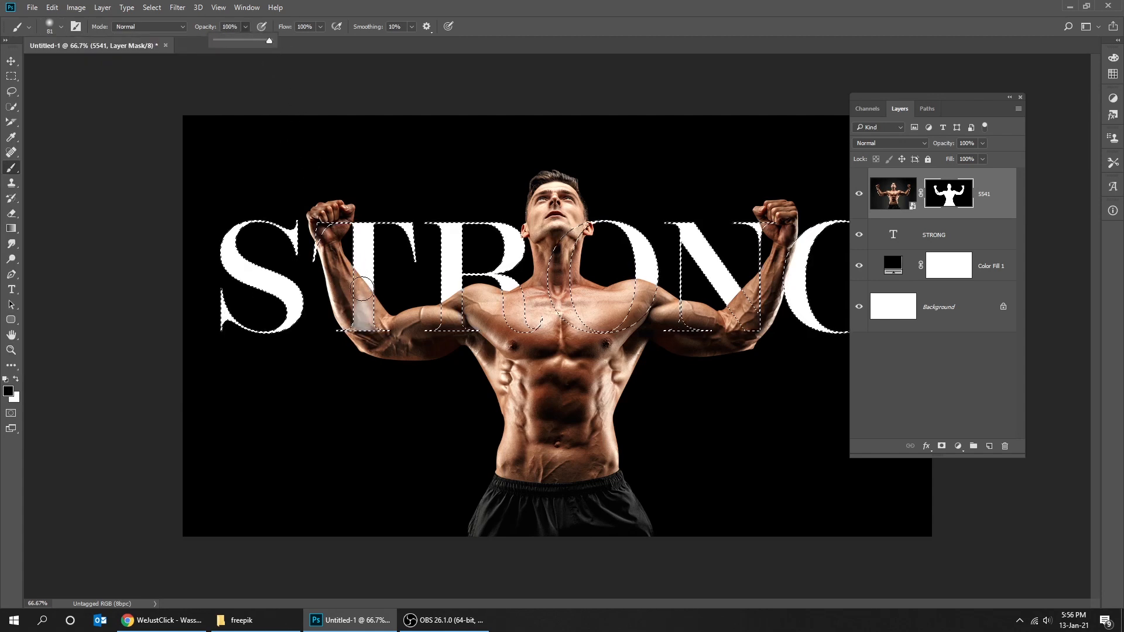
{"action": "left_click_drag", "start_coordinate": [362, 288], "coordinate": [364, 320]}
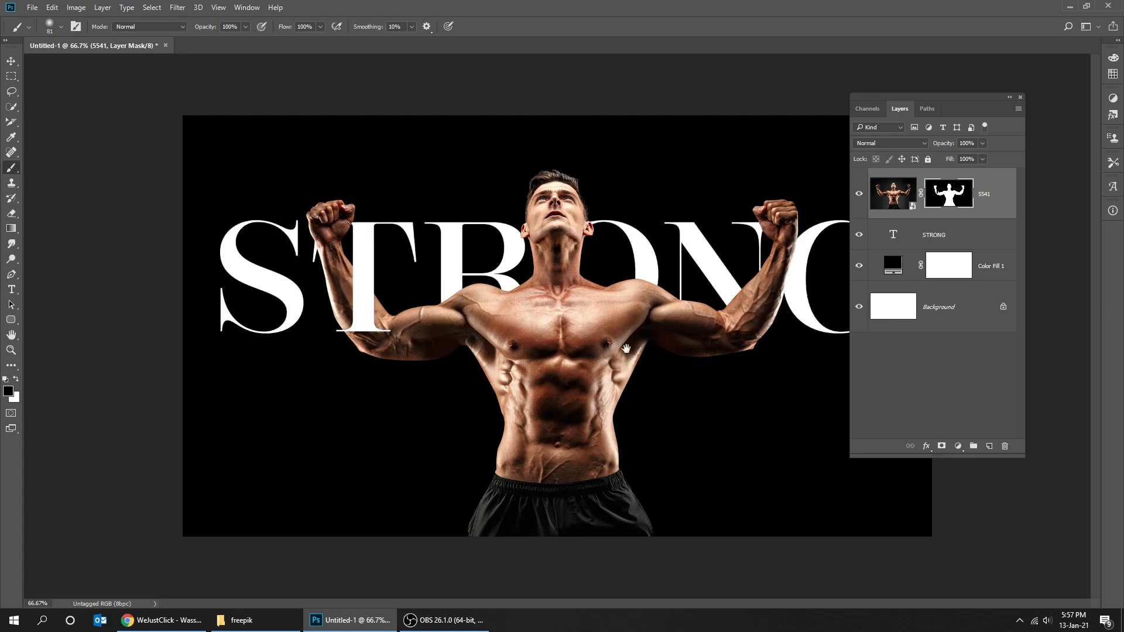
{"action": "key", "text": "Tab"}
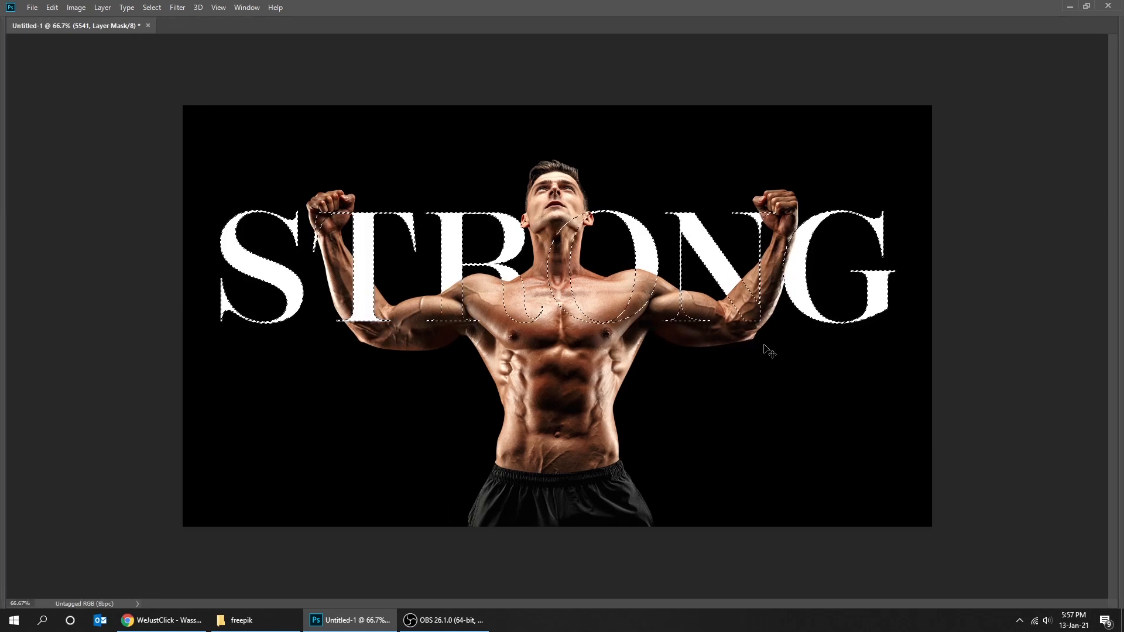
- Paint the 5541 layer's mask over the right-hand forearm to reveal the N in front of it, and clear the selection
{"action": "key", "text": "ctrl+plus"}
{"action": "left_click_drag", "start_coordinate": [778, 336], "coordinate": [632, 321]}
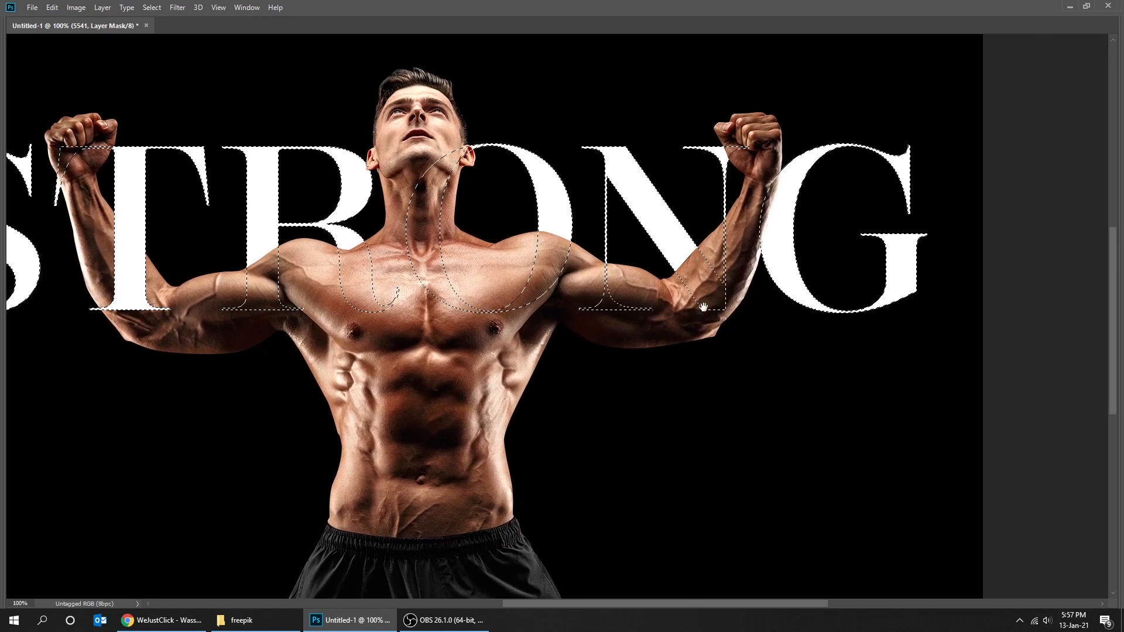
{"action": "left_click_drag", "start_coordinate": [698, 309], "coordinate": [643, 319]}
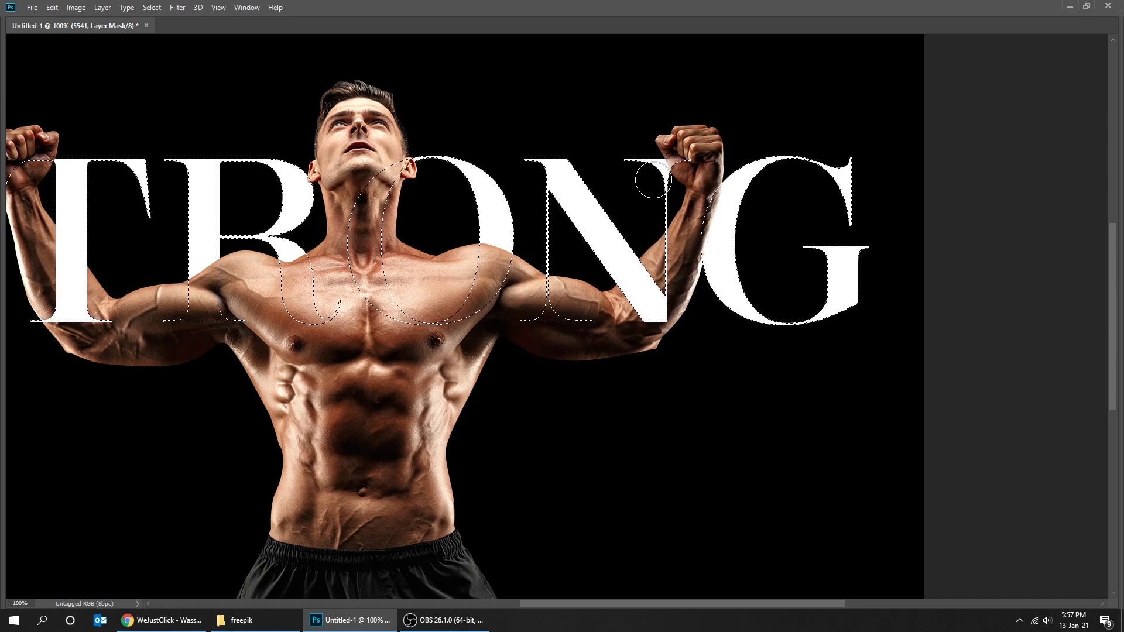
{"action": "left_click_drag", "start_coordinate": [665, 165], "coordinate": [688, 158]}
{"action": "key", "text": "ctrl+minus"}
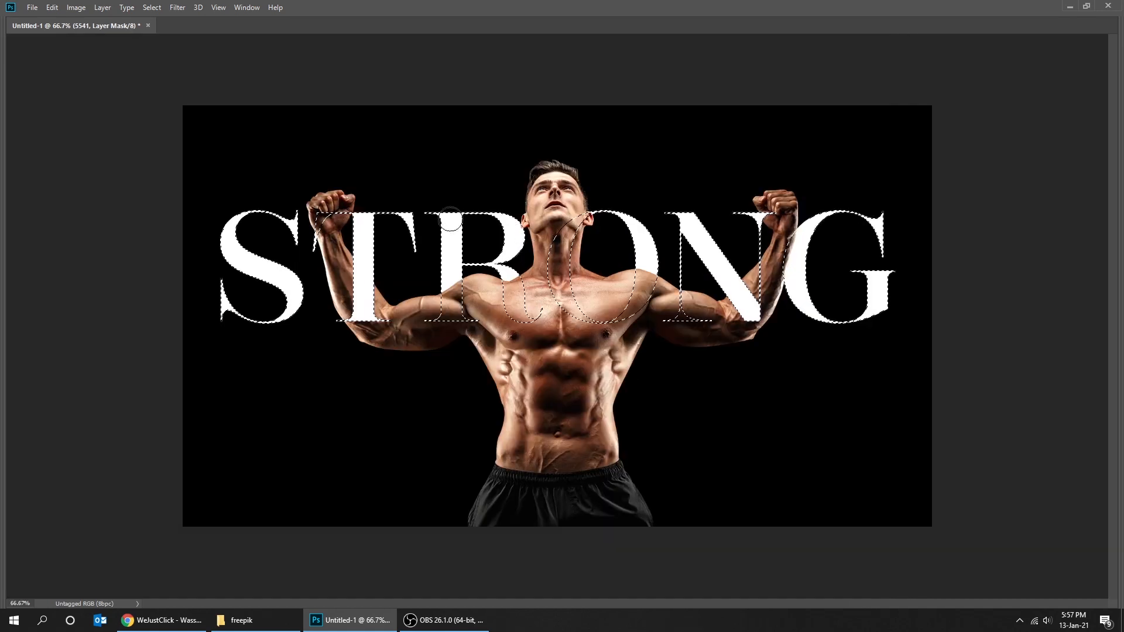
{"action": "left_click", "coordinate": [150, 7]}
{"action": "left_click", "coordinate": [165, 33]}
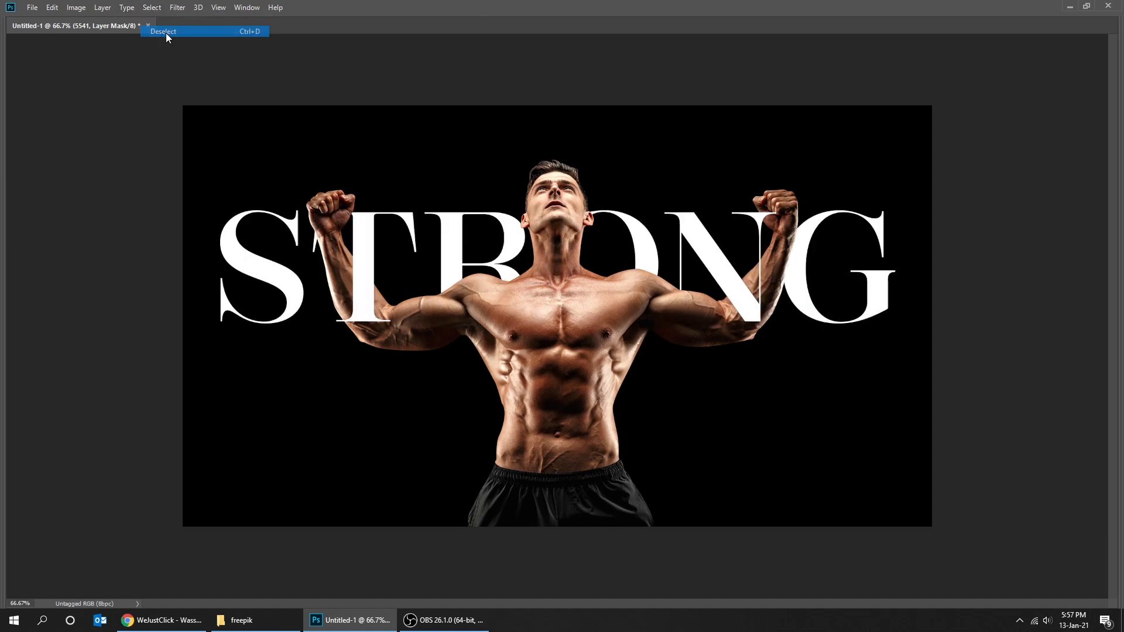
- Add a new empty layer directly above the Color Fill 1 layer, beneath the STRONG text
{"action": "key", "text": "Tab"}
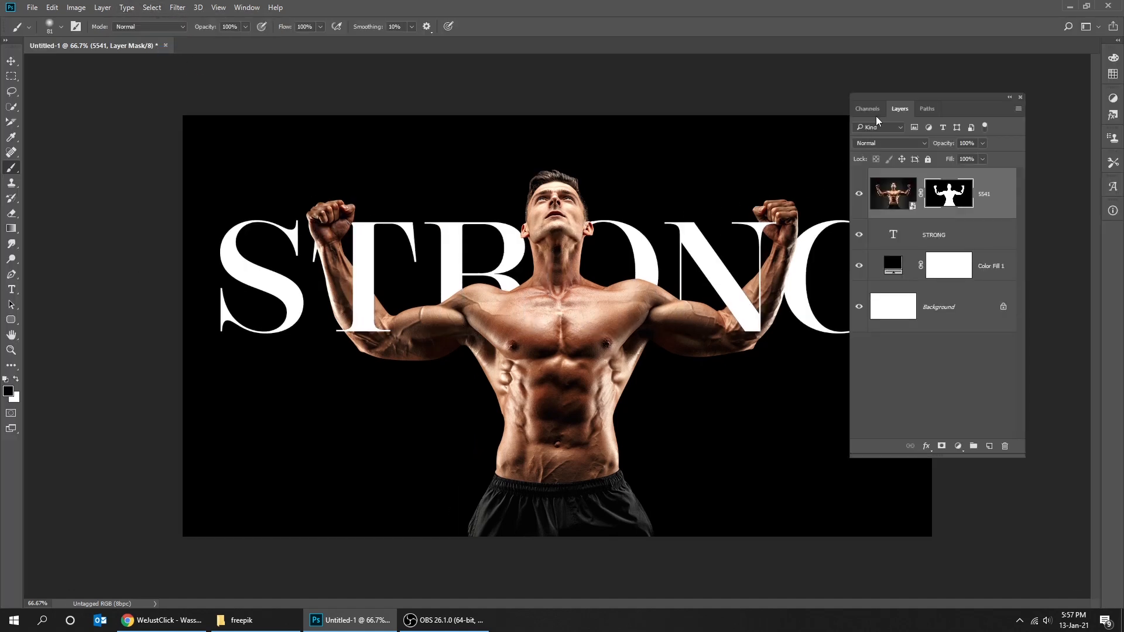
{"action": "left_click_drag", "start_coordinate": [880, 98], "coordinate": [920, 97]}
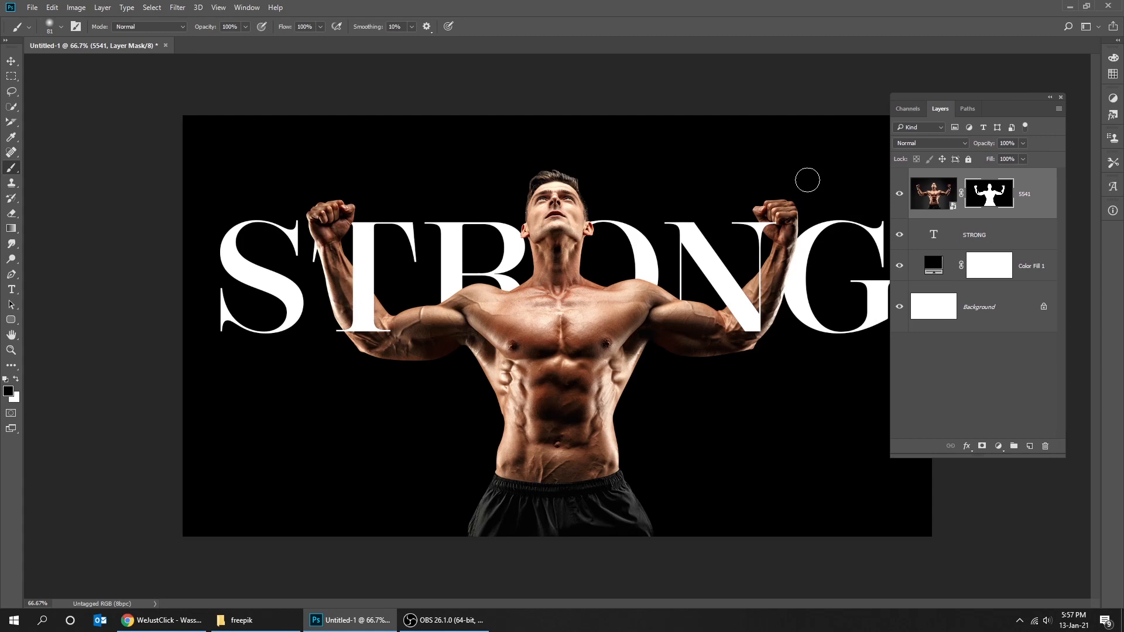
{"action": "key", "text": "v"}
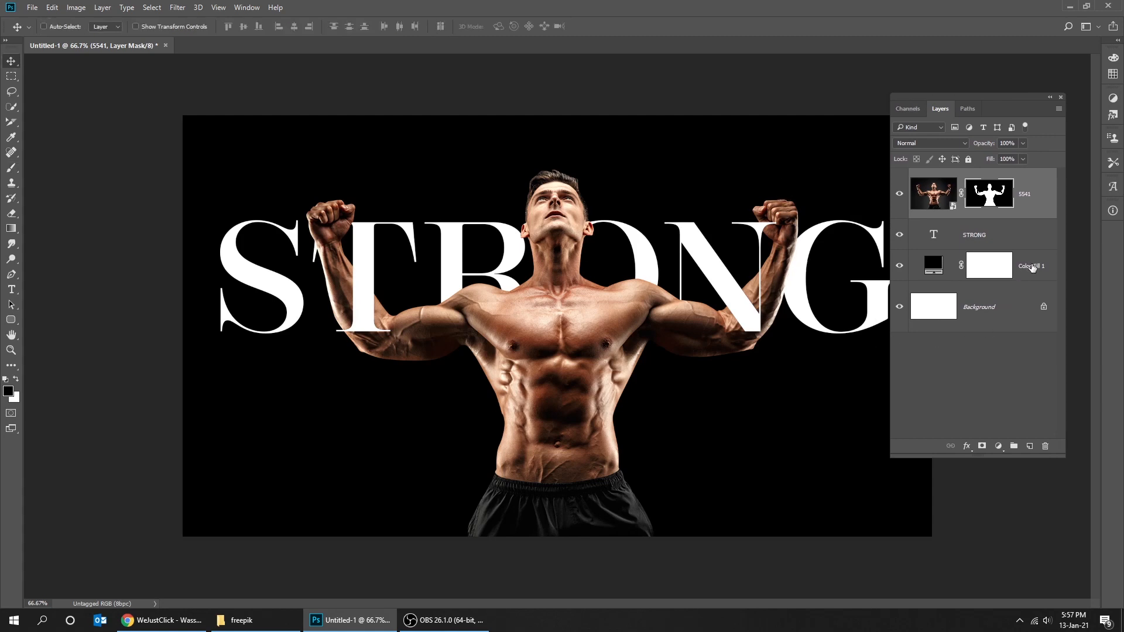
{"action": "left_click", "coordinate": [1032, 267]}
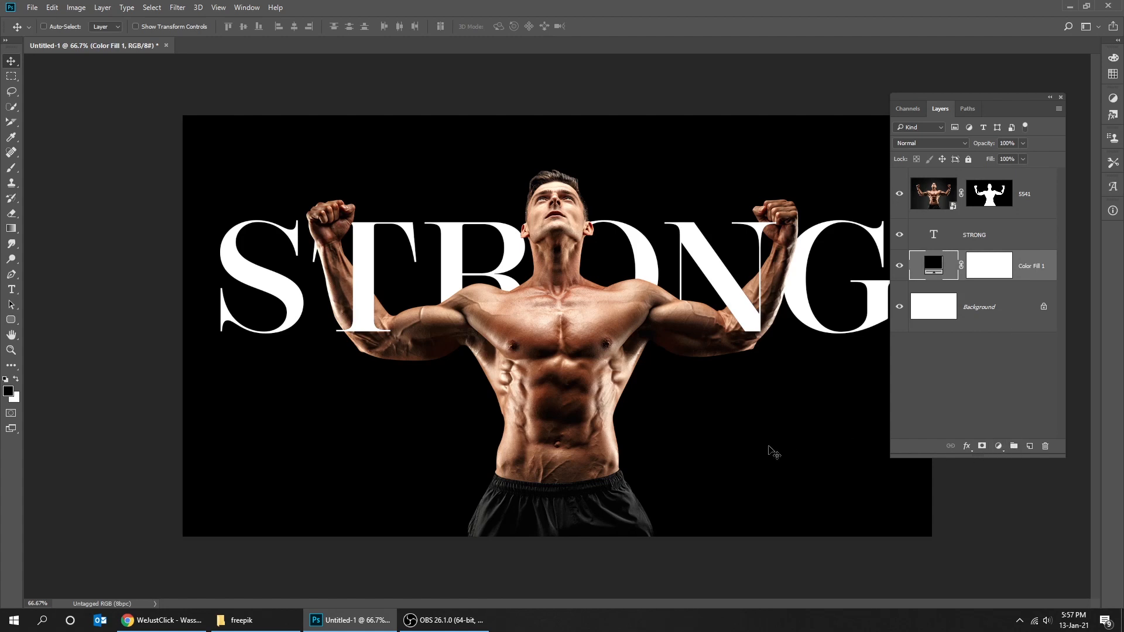
{"action": "left_click", "coordinate": [1030, 446]}
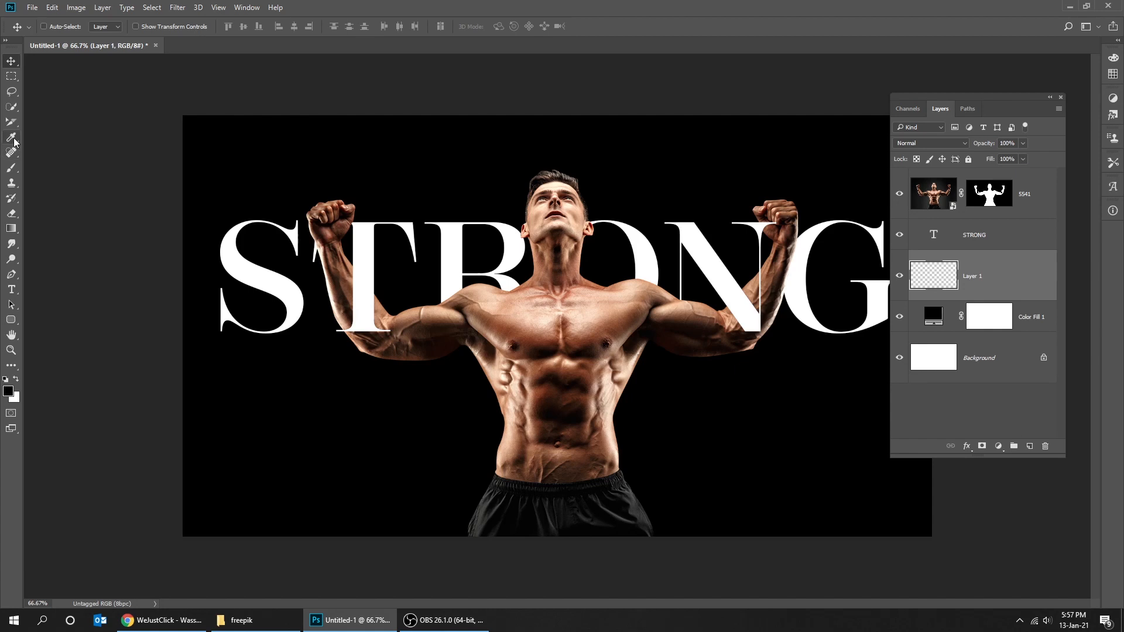
- Paint a white glow behind the man's torso on the new layer with a soft 1000 px brush at 37% opacity
{"action": "left_click", "coordinate": [11, 168]}
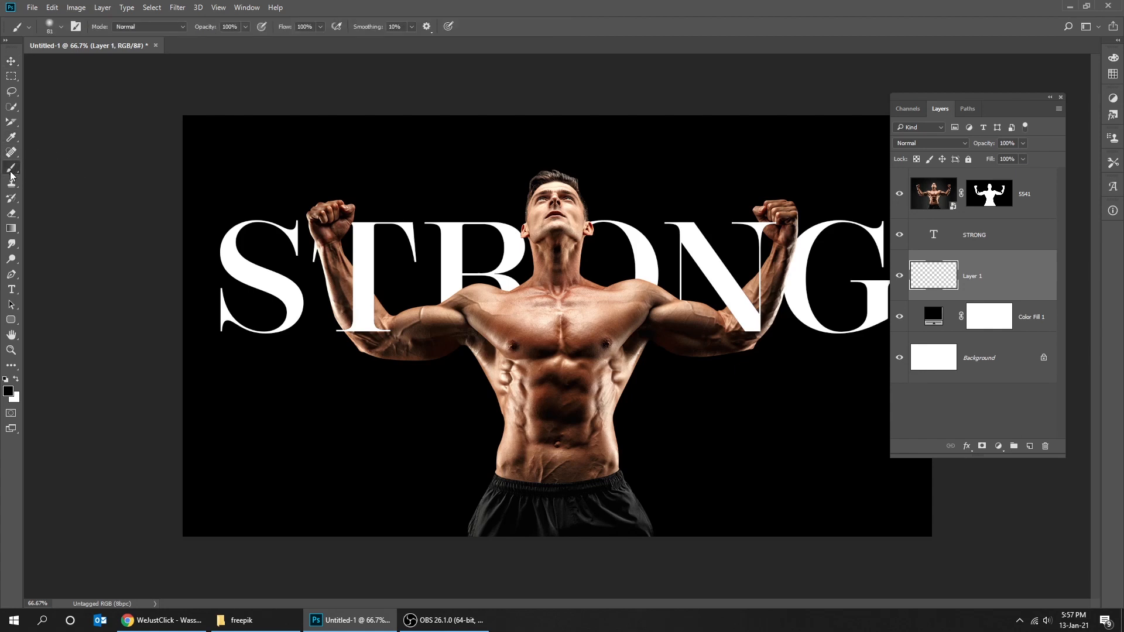
{"action": "left_click", "coordinate": [16, 380]}
{"action": "left_click", "coordinate": [245, 26]}
{"action": "left_click_drag", "start_coordinate": [238, 43], "coordinate": [212, 43]}
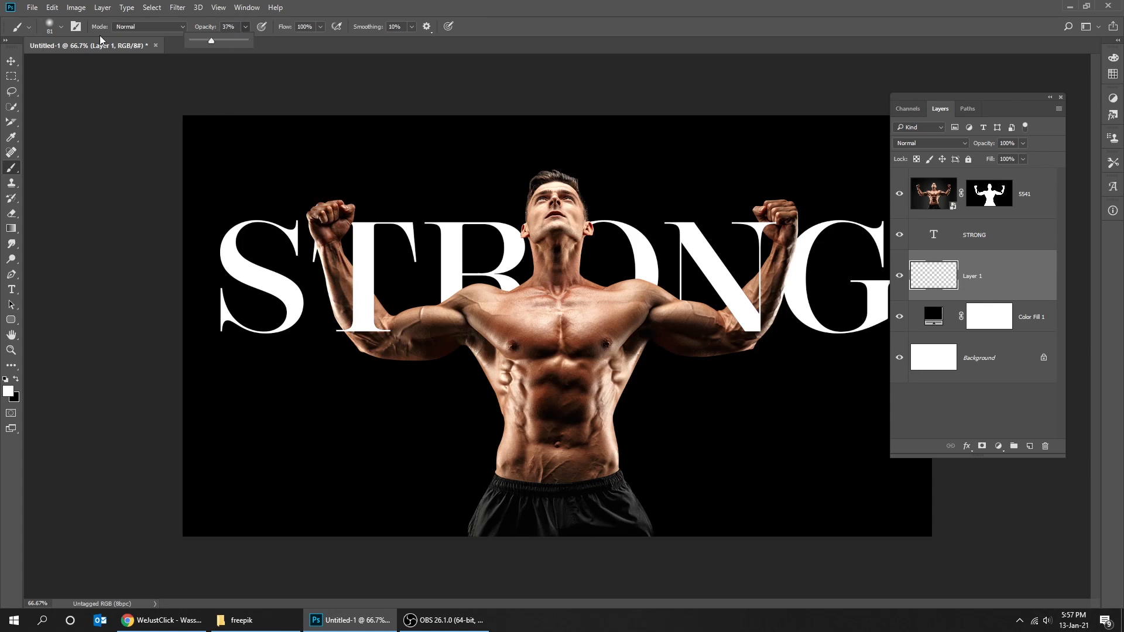
{"action": "left_click", "coordinate": [58, 27]}
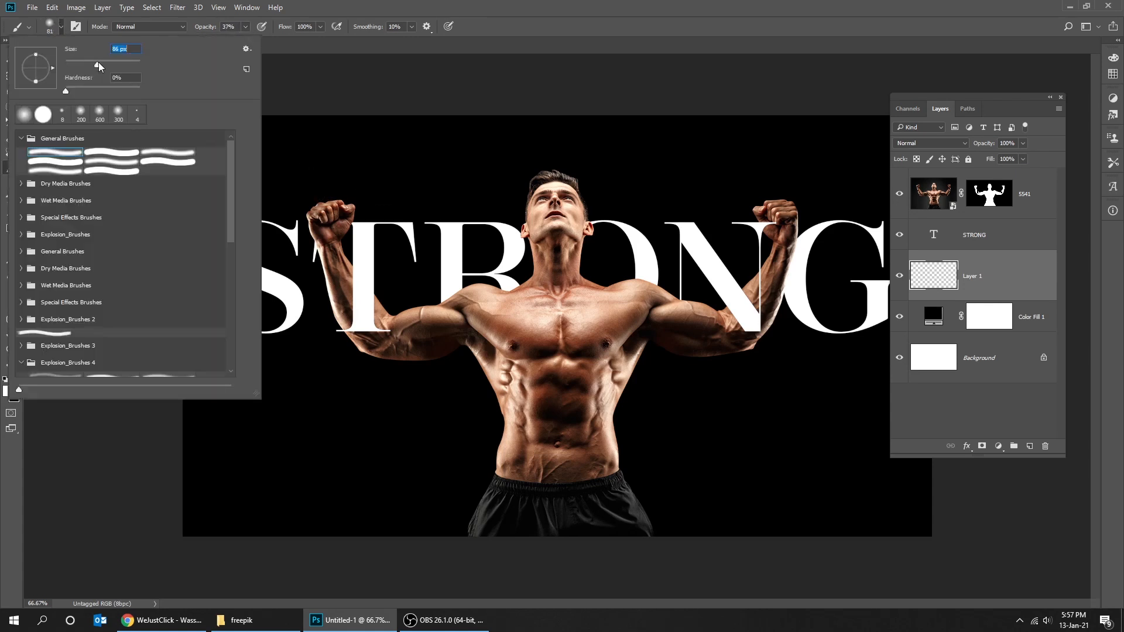
{"action": "left_click_drag", "start_coordinate": [102, 66], "coordinate": [125, 67]}
{"action": "left_click_drag", "start_coordinate": [129, 66], "coordinate": [134, 65]}
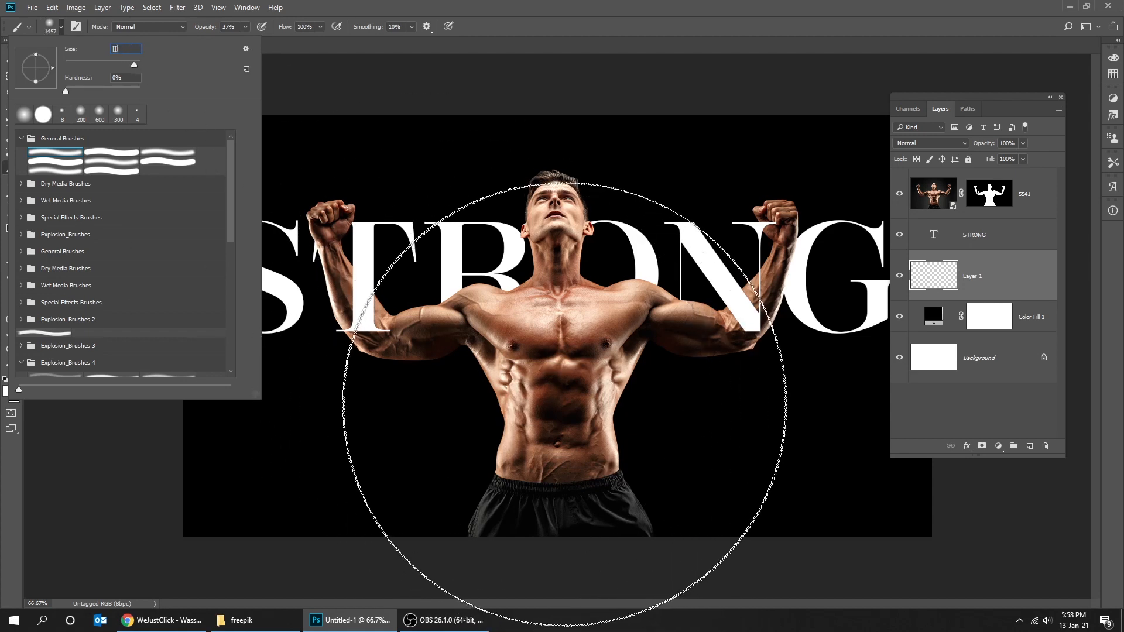
{"action": "left_click", "coordinate": [61, 26]}
{"action": "key", "text": "bracketleft"}
{"action": "key", "text": "bracketleft"}
{"action": "key", "text": "bracketleft"}
{"action": "key", "text": "bracketleft"}
{"action": "key", "text": "bracketleft"}
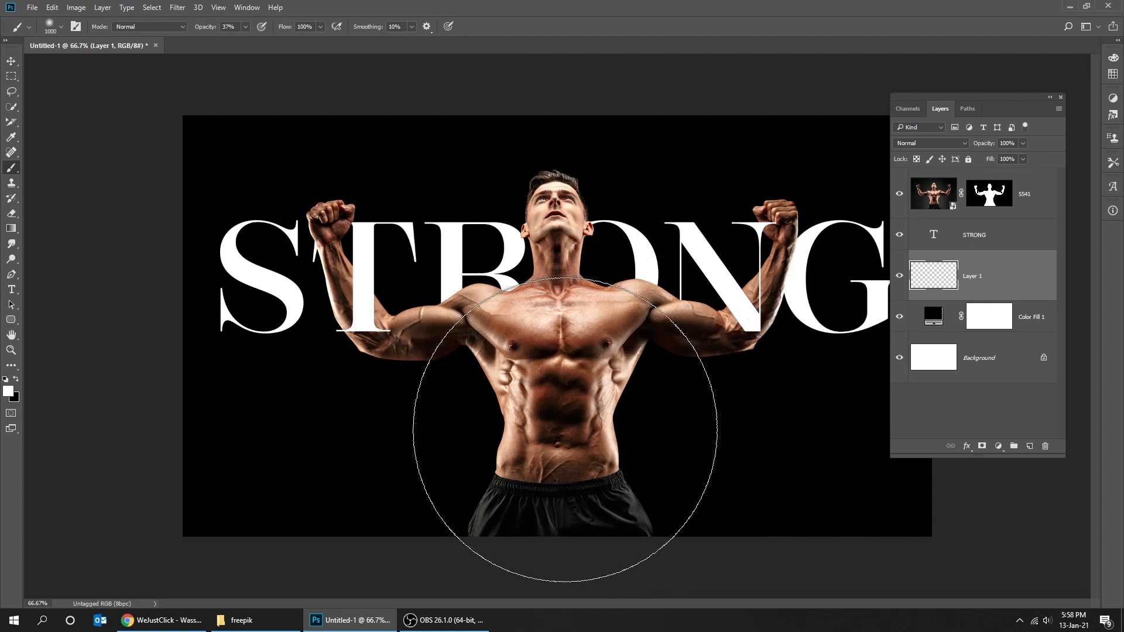
{"action": "left_click", "coordinate": [565, 429]}
{"action": "left_click", "coordinate": [566, 437]}
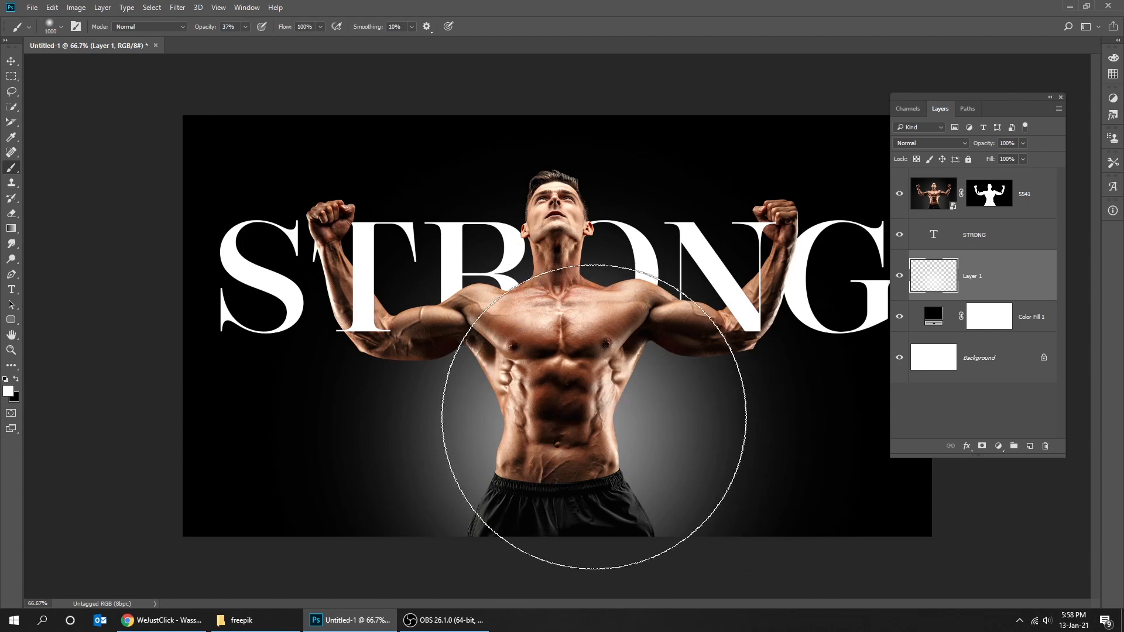
- Soften the painted glow on Layer 1 with a Gaussian Blur, raising the radius slightly above 40.1 pixels
{"action": "key", "text": "v"}
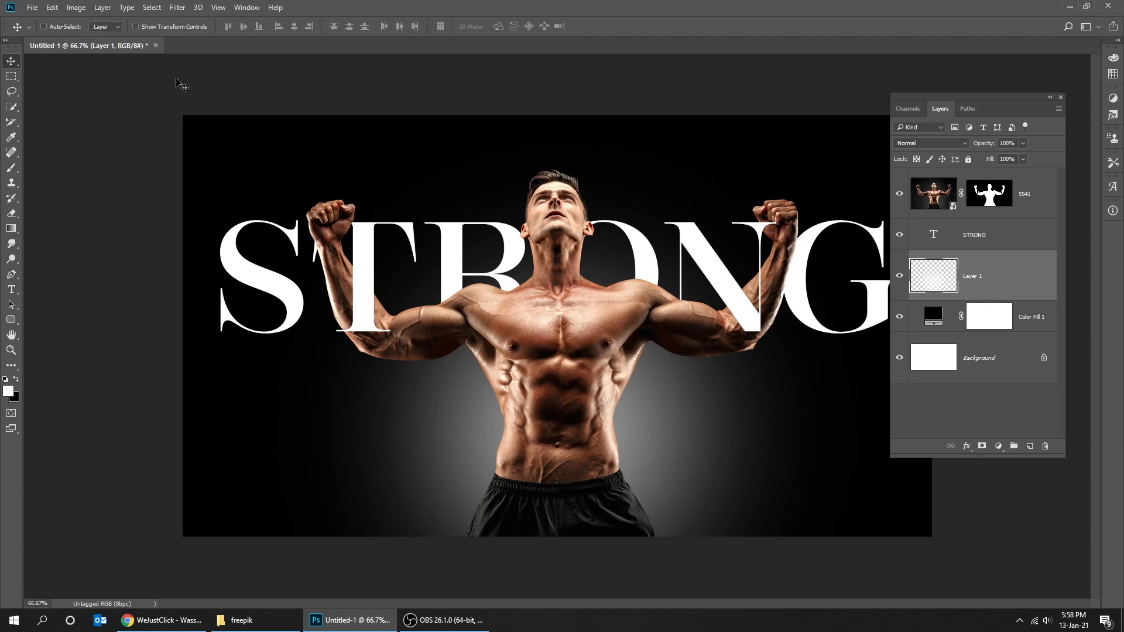
{"action": "left_click", "coordinate": [178, 8]}
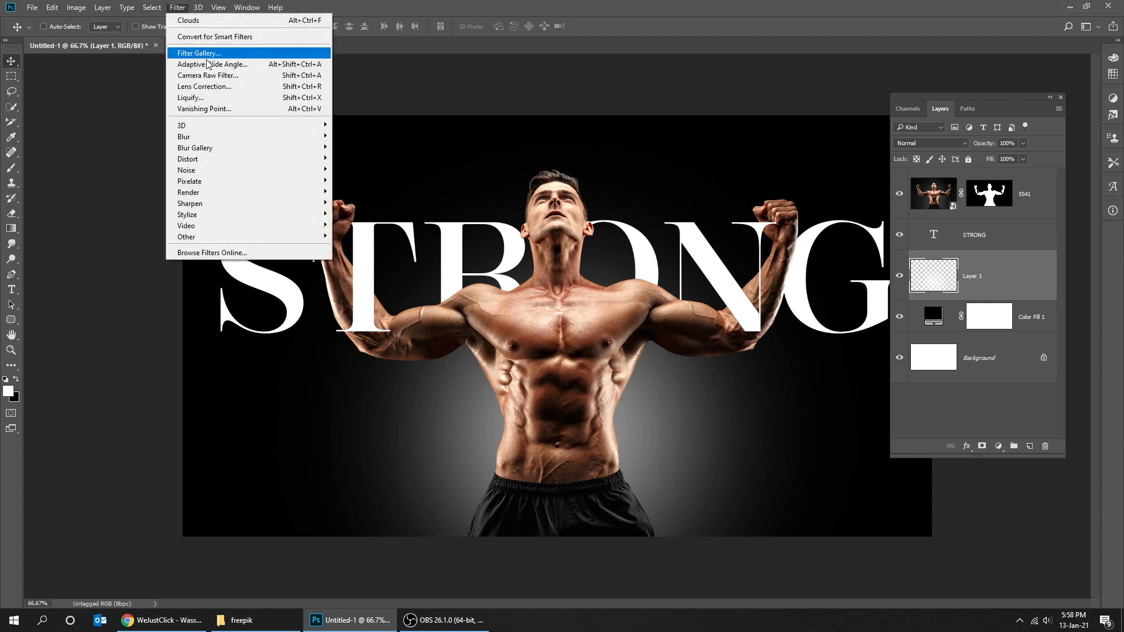
{"action": "mouse_move", "coordinate": [229, 142]}
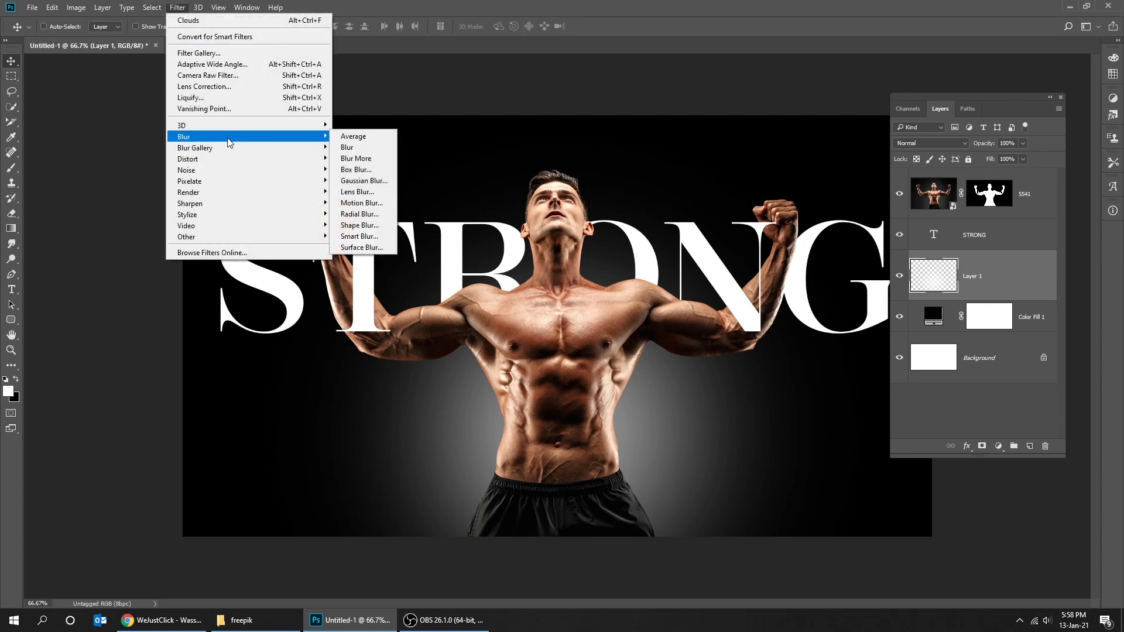
{"action": "left_click", "coordinate": [373, 183]}
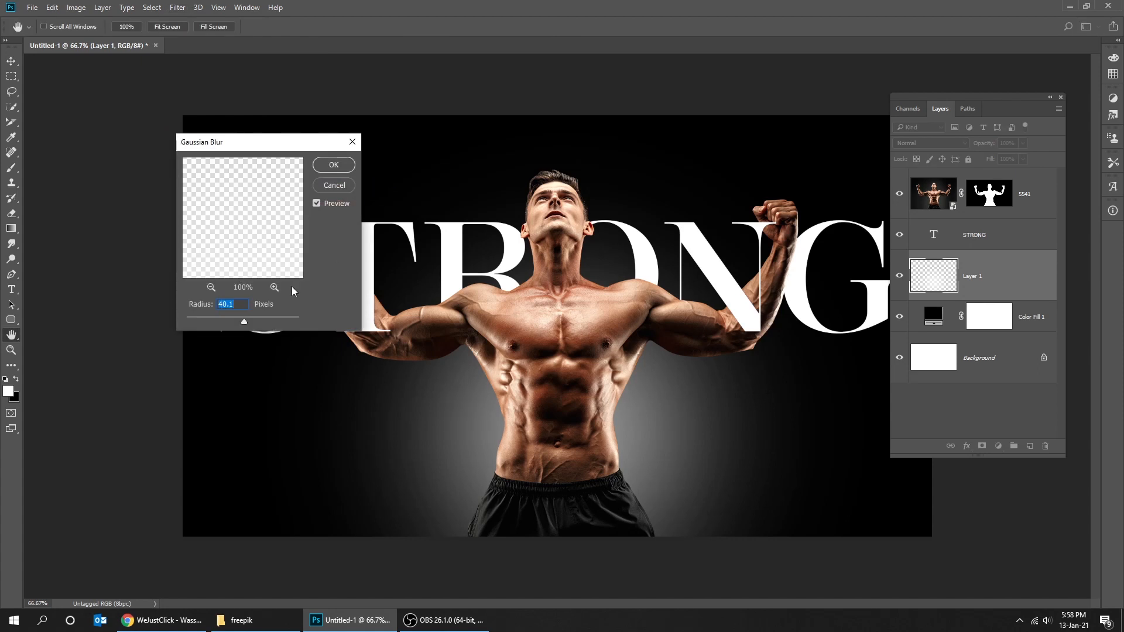
{"action": "left_click_drag", "start_coordinate": [244, 323], "coordinate": [247, 325]}
{"action": "left_click", "coordinate": [340, 167]}
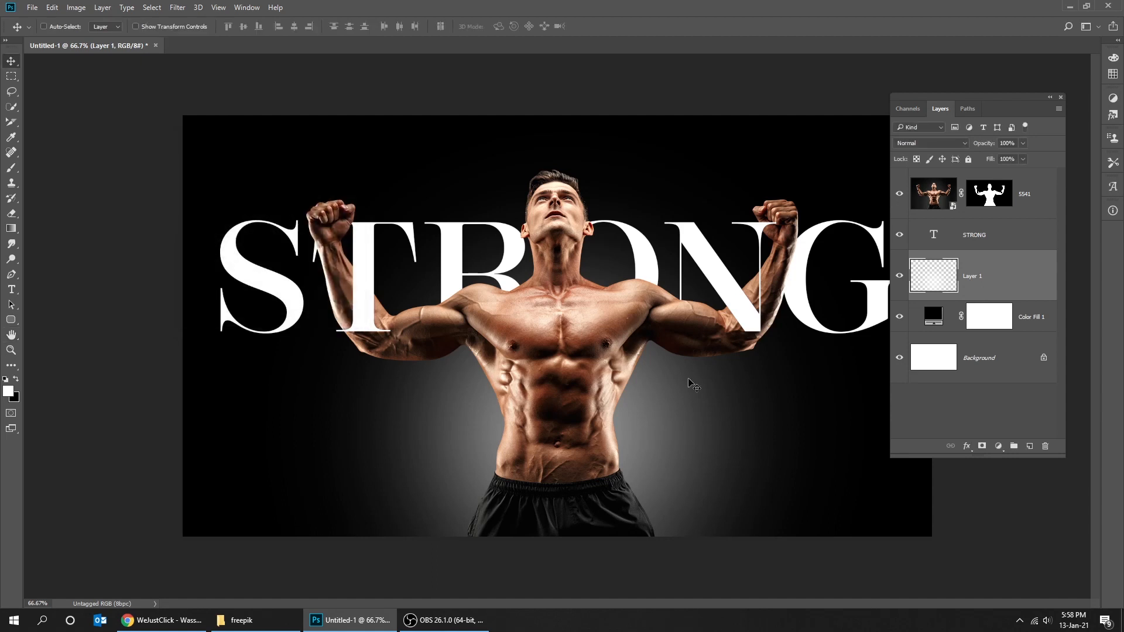
- Add a Gradient Map adjustment layer above the 5541 layer using the Violet, Orange gradient preset
{"action": "key", "text": "ctrl+1"}
{"action": "key", "text": "Tab"}
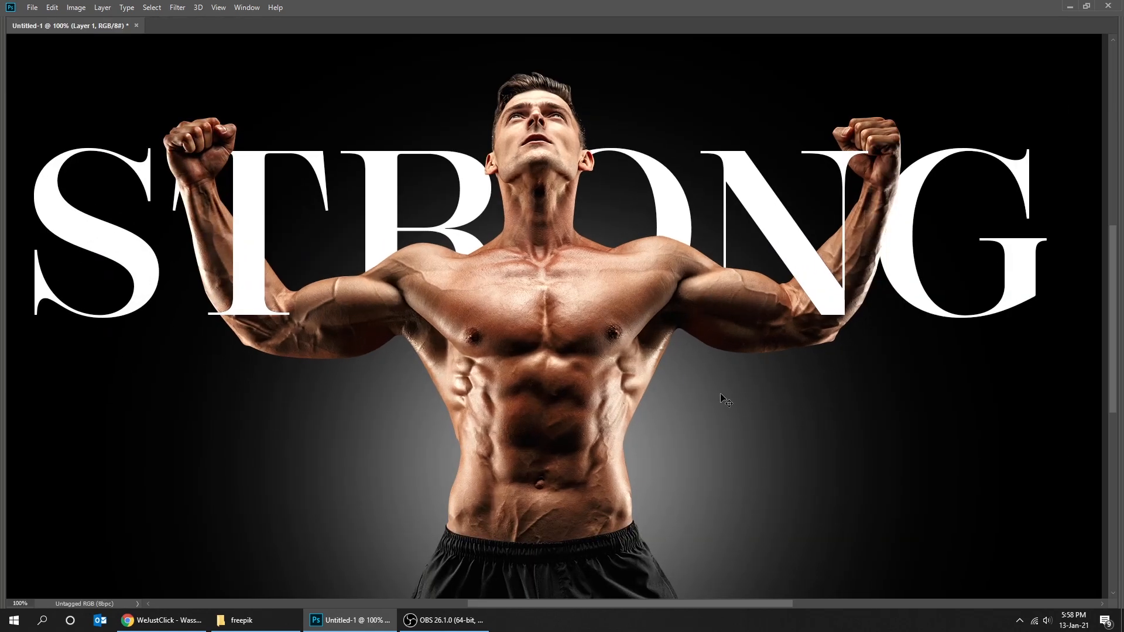
{"action": "key", "text": "Tab"}
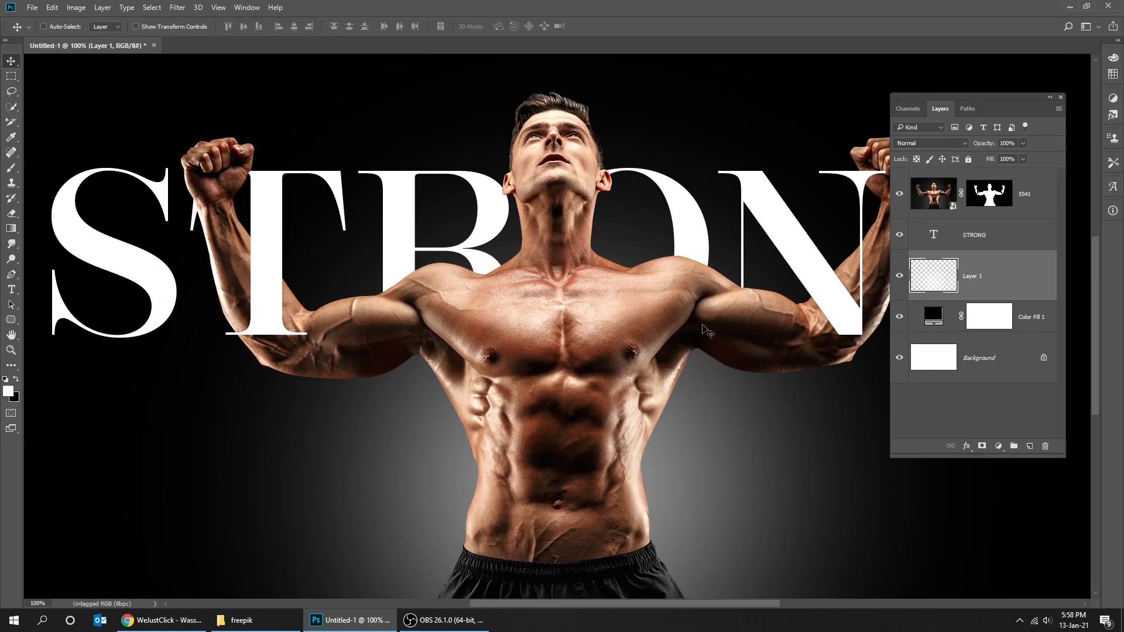
{"action": "left_click", "coordinate": [1024, 199]}
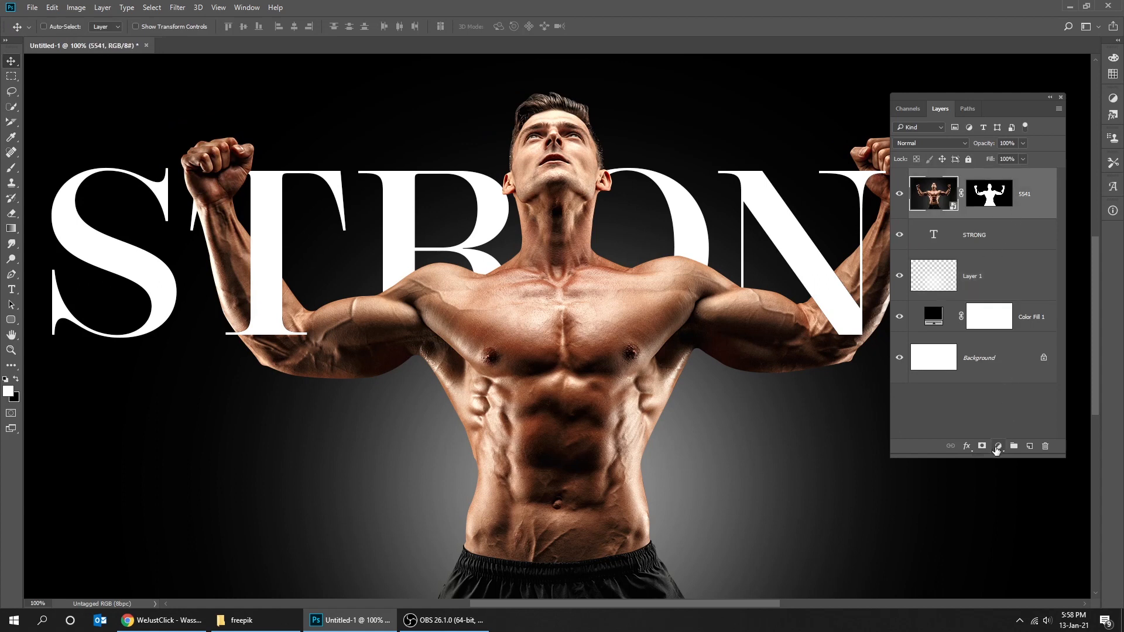
{"action": "left_click", "coordinate": [998, 448]}
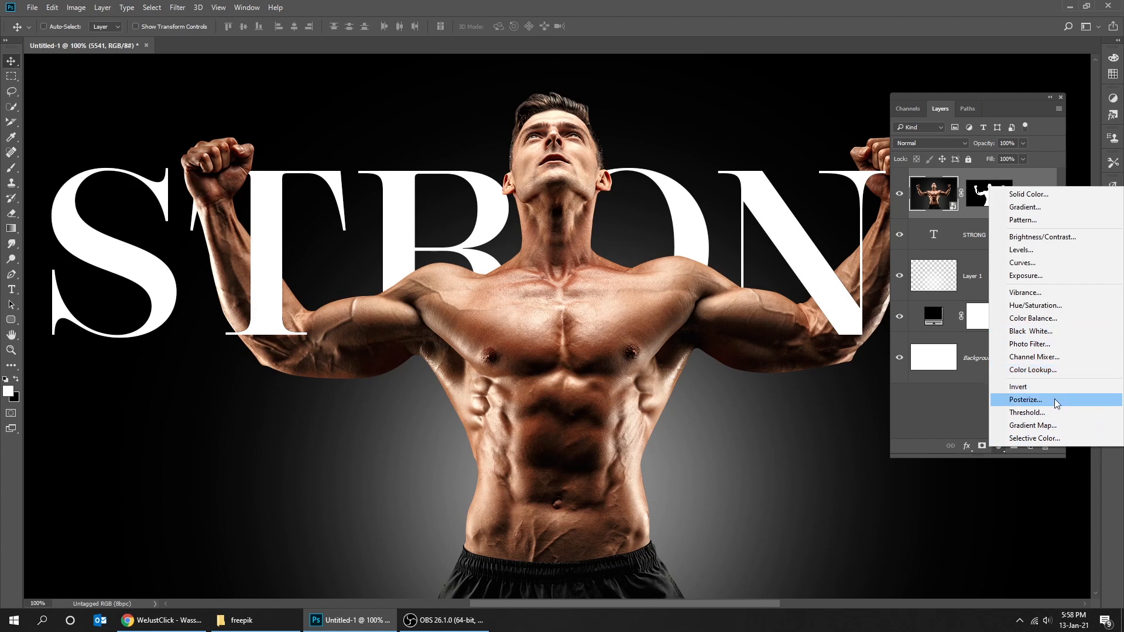
{"action": "left_click", "coordinate": [1030, 425]}
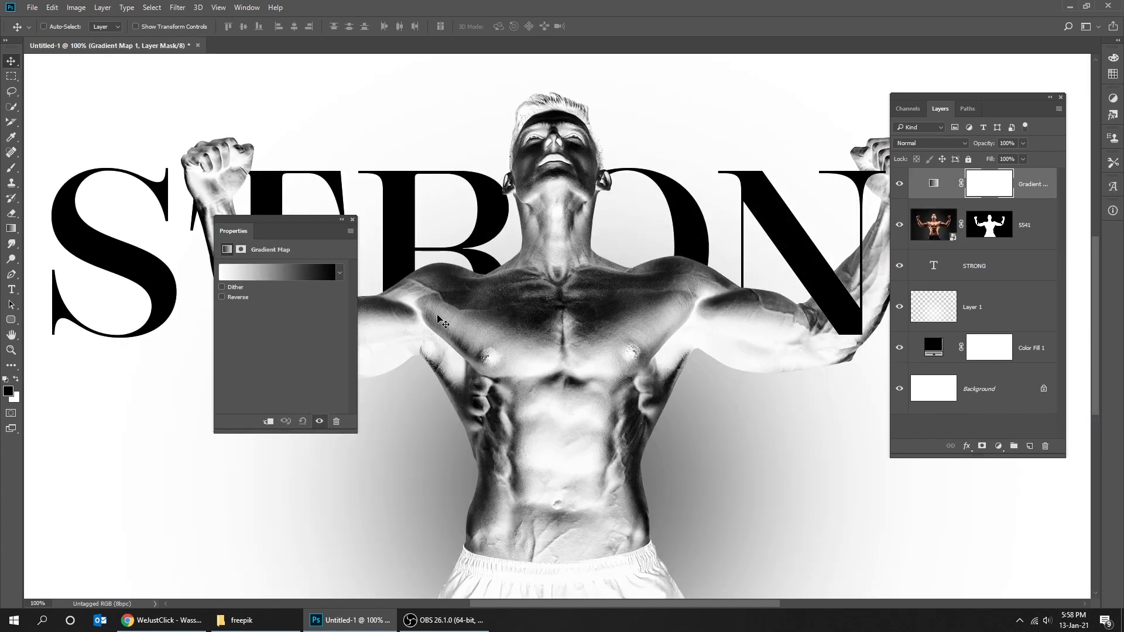
{"action": "left_click", "coordinate": [272, 273]}
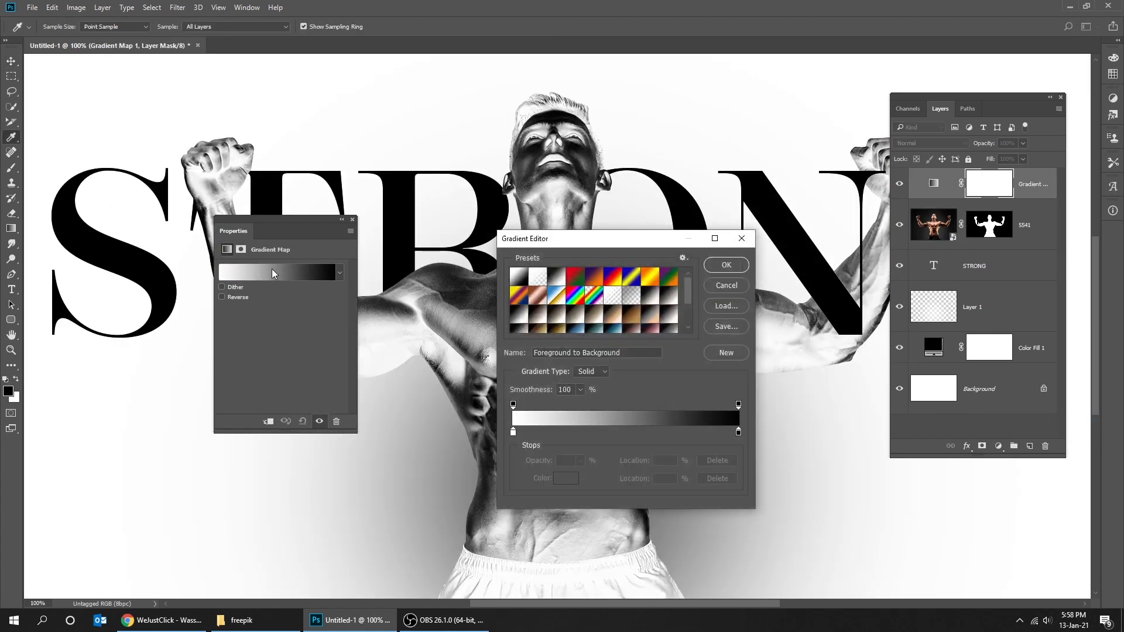
{"action": "left_click", "coordinate": [596, 276]}
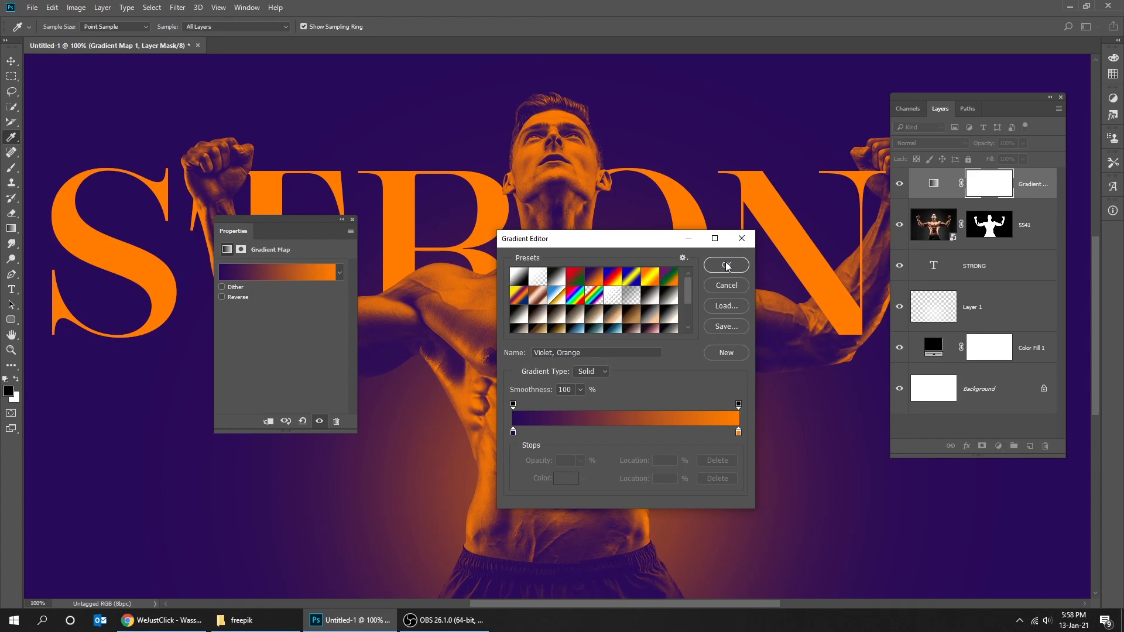
{"action": "left_click", "coordinate": [726, 266]}
{"action": "left_click", "coordinate": [352, 220]}
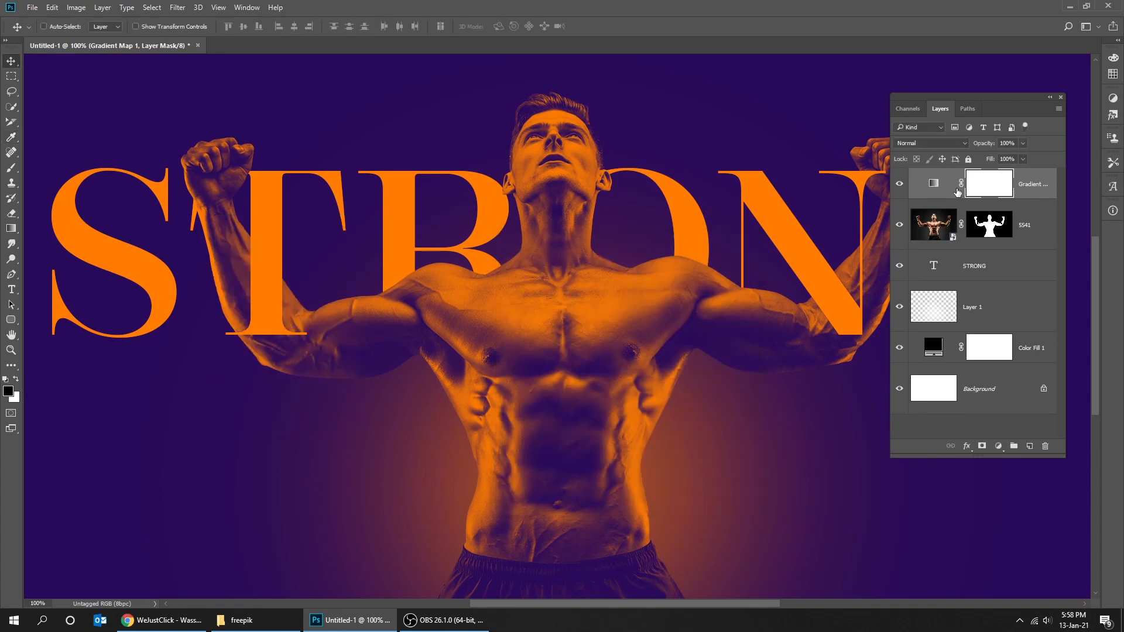
- Clip the gradient map adjustment to the 5541 layer so that it colours only the man
{"action": "left_click_drag", "start_coordinate": [955, 99], "coordinate": [851, 94]}
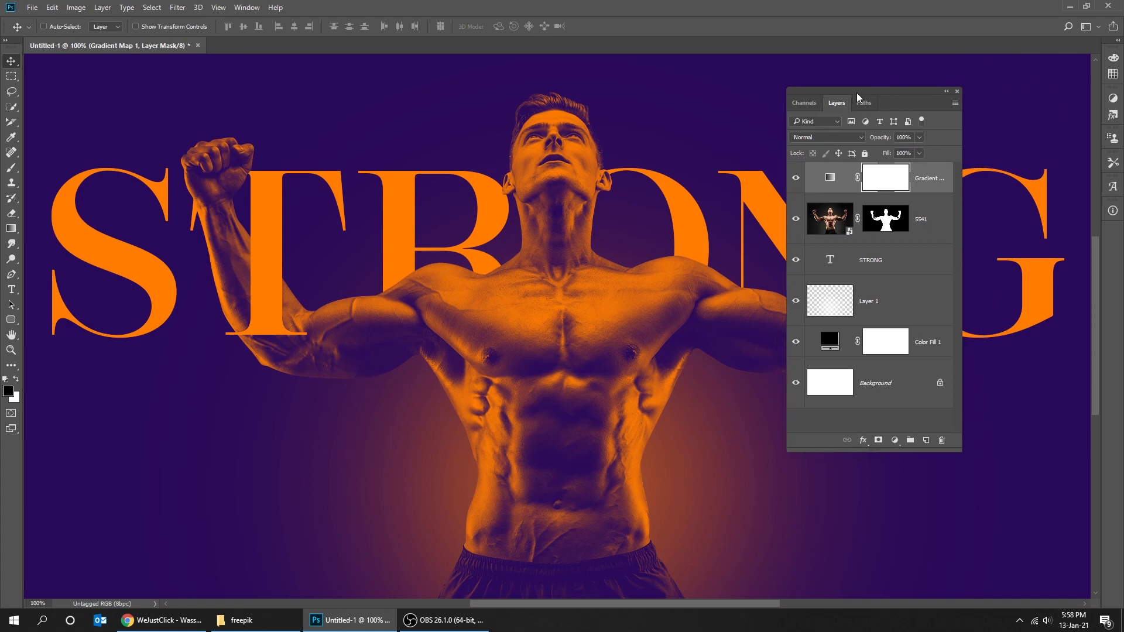
{"action": "right_click", "coordinate": [925, 178]}
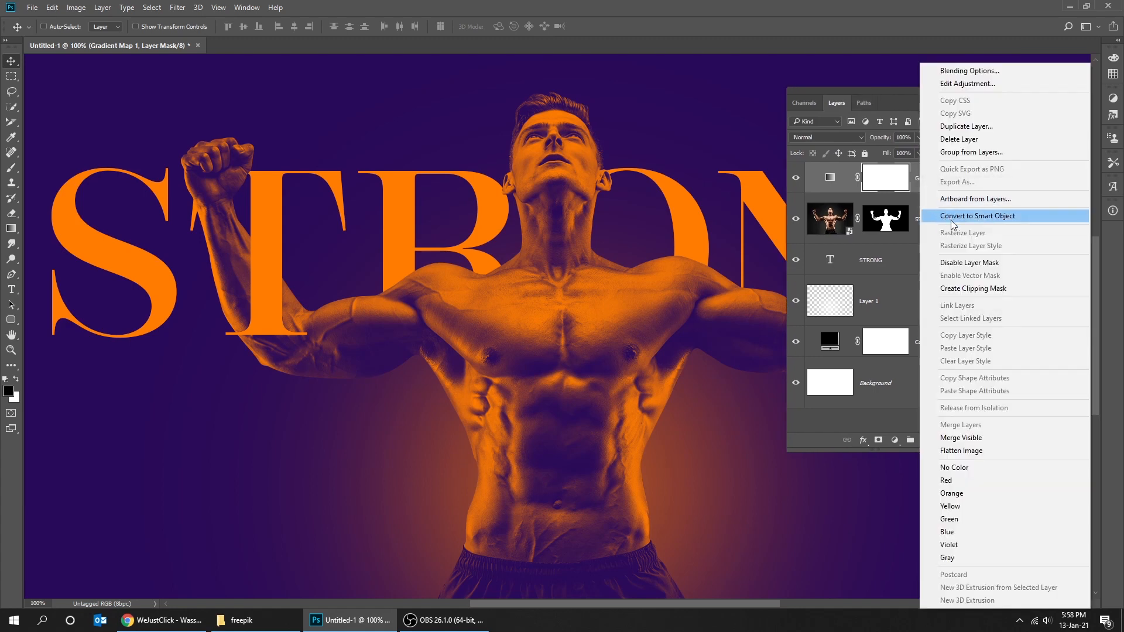
{"action": "left_click", "coordinate": [975, 289]}
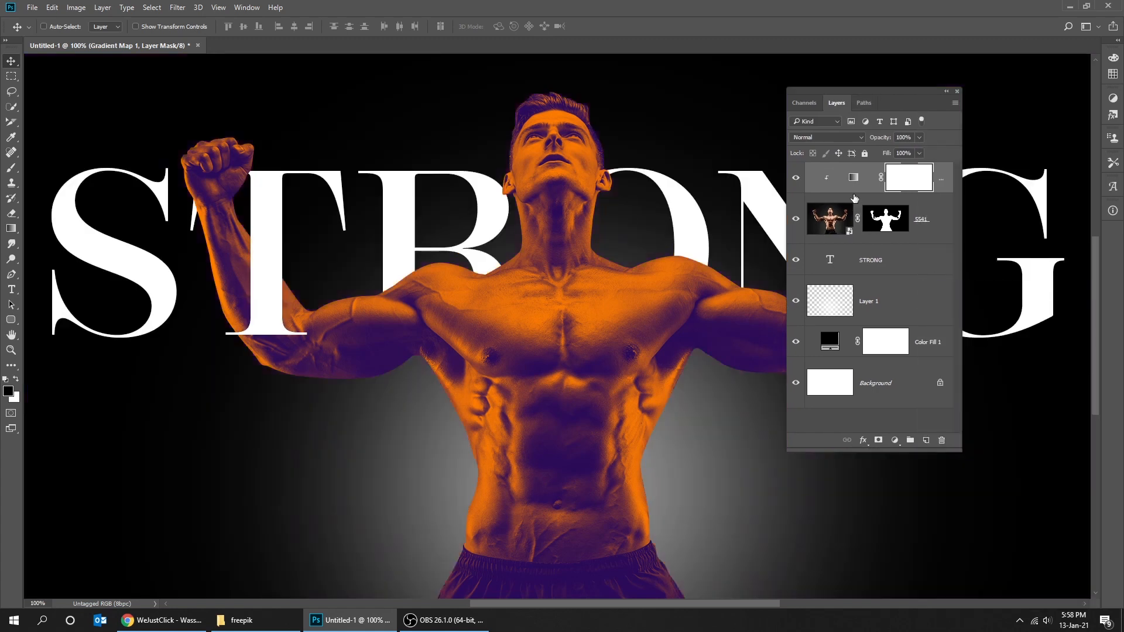
- Set the gradient map layer's blend mode to Soft Light and its fill to 49%
{"action": "left_click", "coordinate": [796, 178]}
{"action": "left_click", "coordinate": [832, 137]}
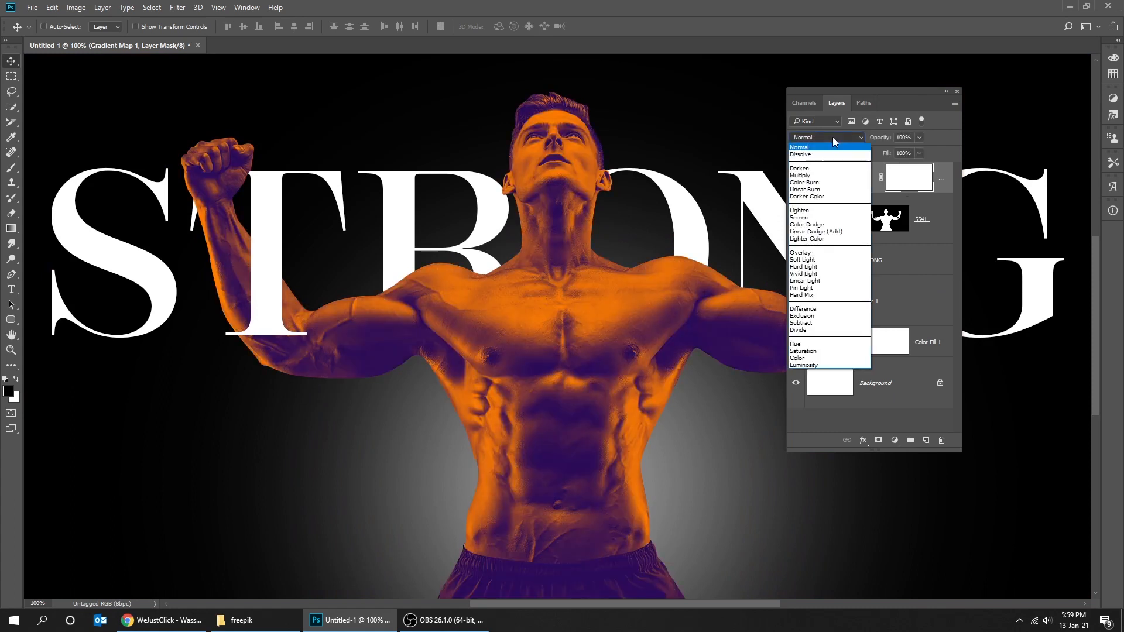
{"action": "left_click", "coordinate": [837, 261]}
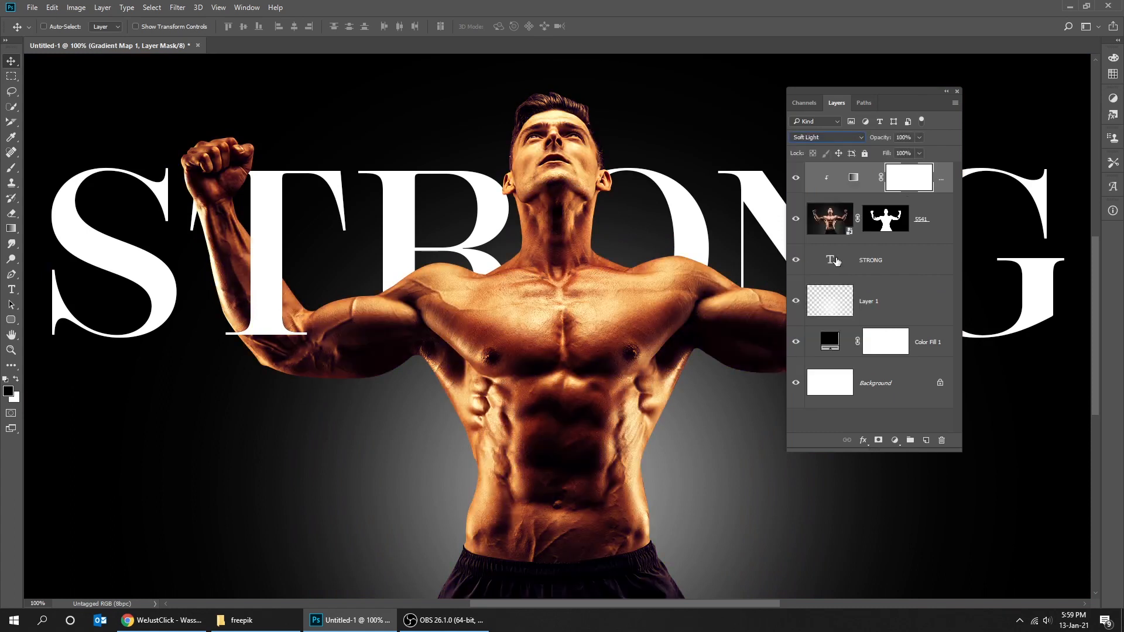
{"action": "left_click", "coordinate": [919, 153]}
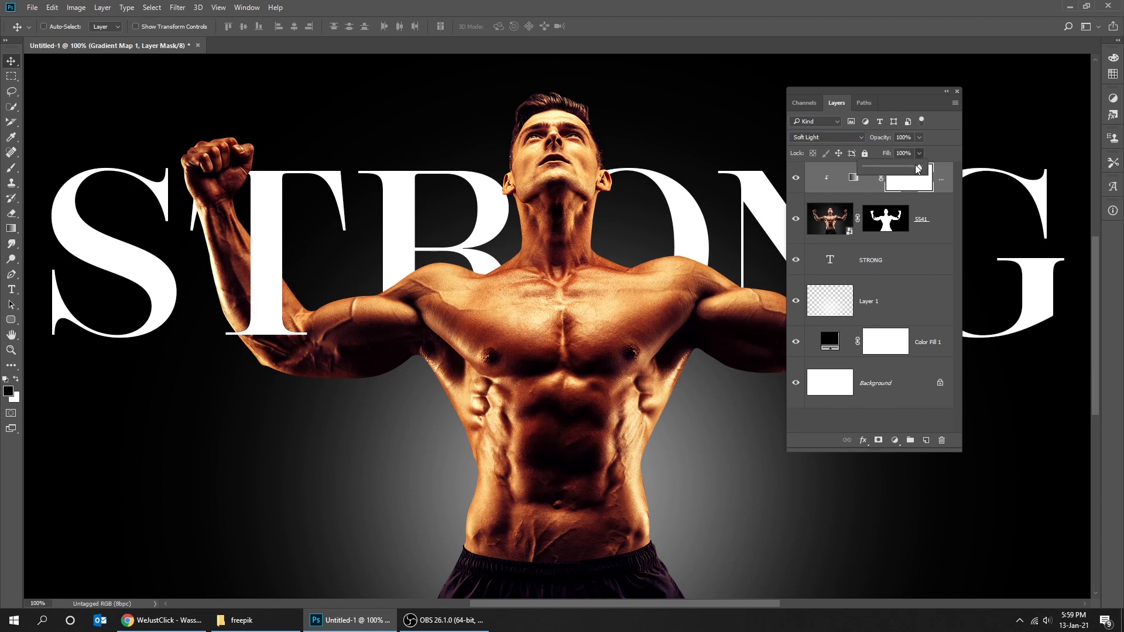
{"action": "left_click_drag", "start_coordinate": [918, 169], "coordinate": [892, 169]}
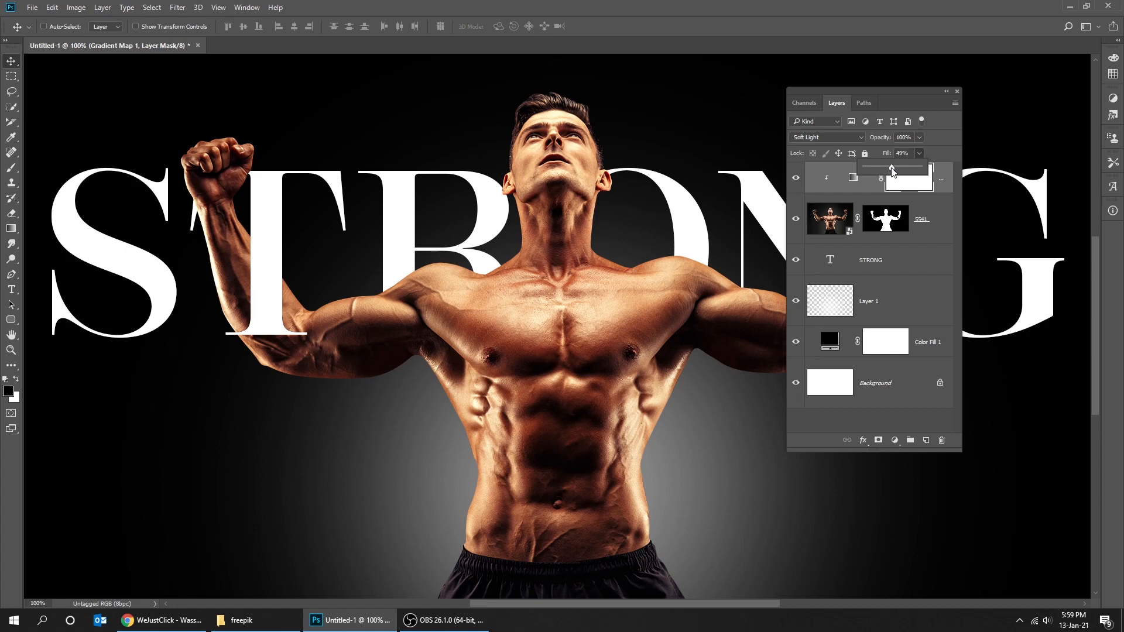
- Add a Brightness/Contrast adjustment above the gradient map, clipped to the 5541 layer, with brightness -4 and contrast 6
{"action": "left_click", "coordinate": [794, 179]}
{"action": "left_click", "coordinate": [794, 178]}
{"action": "left_click", "coordinate": [926, 217]}
{"action": "left_click", "coordinate": [940, 186]}
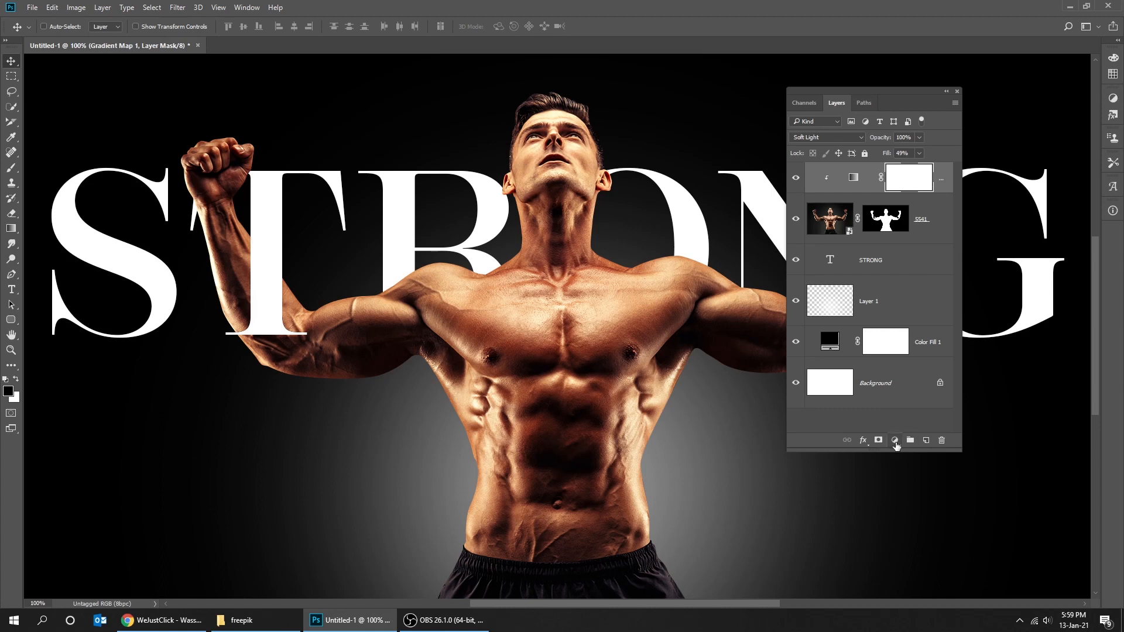
{"action": "left_click", "coordinate": [895, 441]}
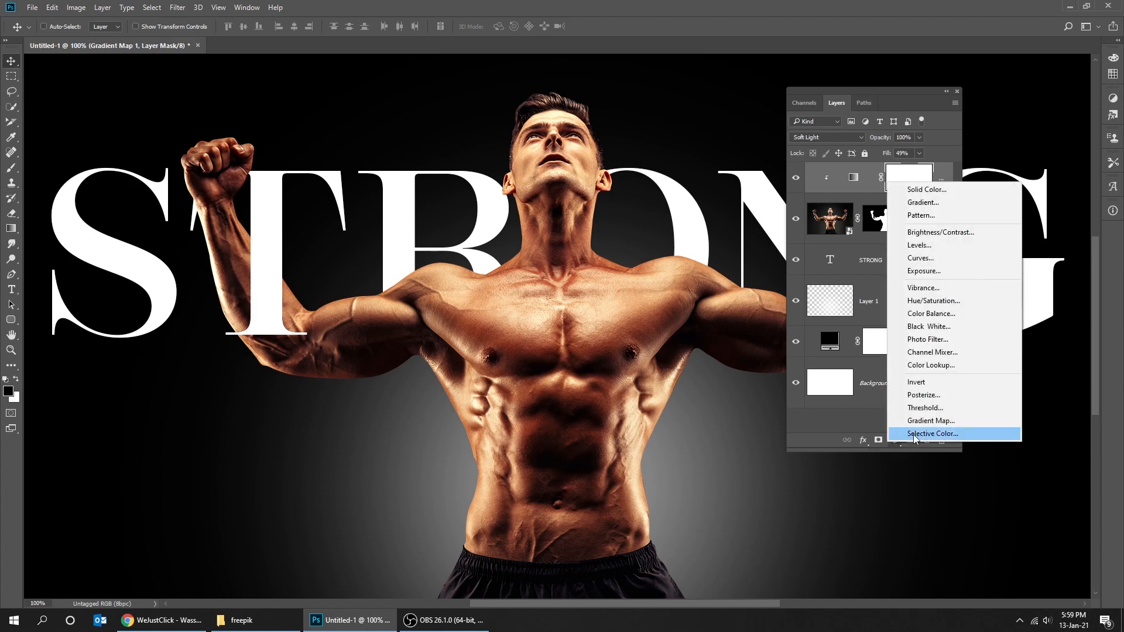
{"action": "left_click", "coordinate": [941, 234]}
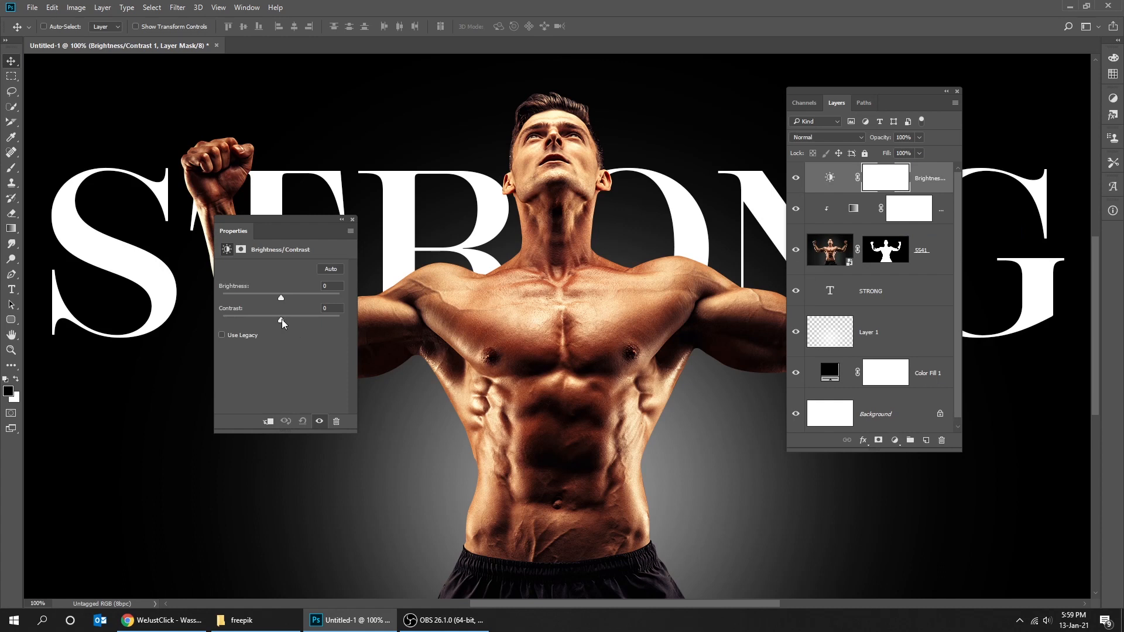
{"action": "left_click", "coordinate": [269, 422]}
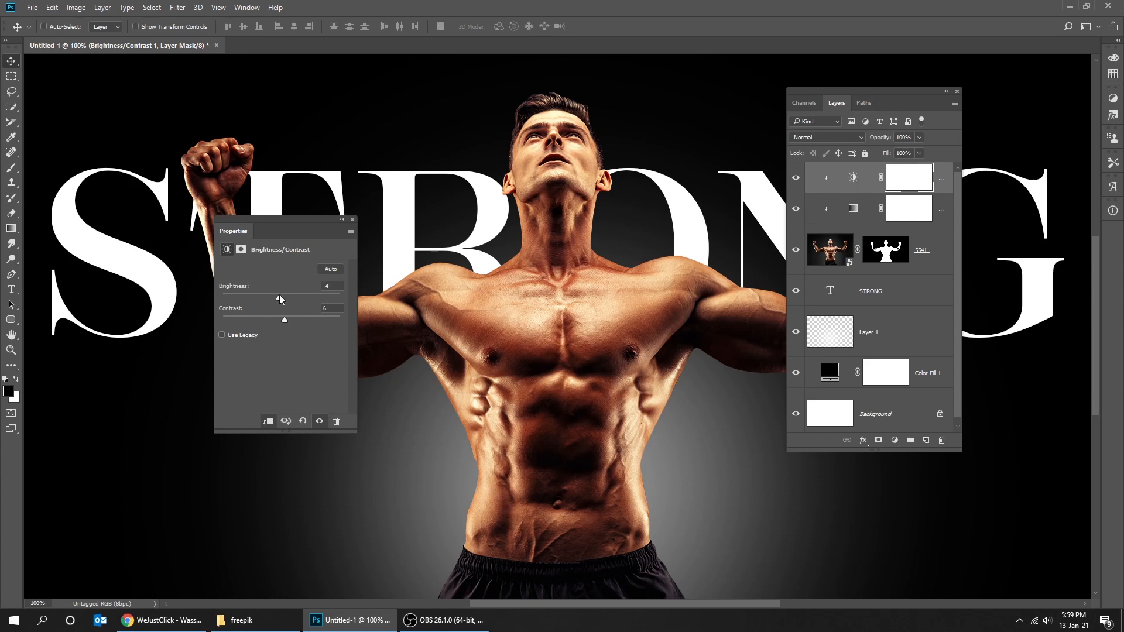
{"action": "left_click", "coordinate": [353, 220]}
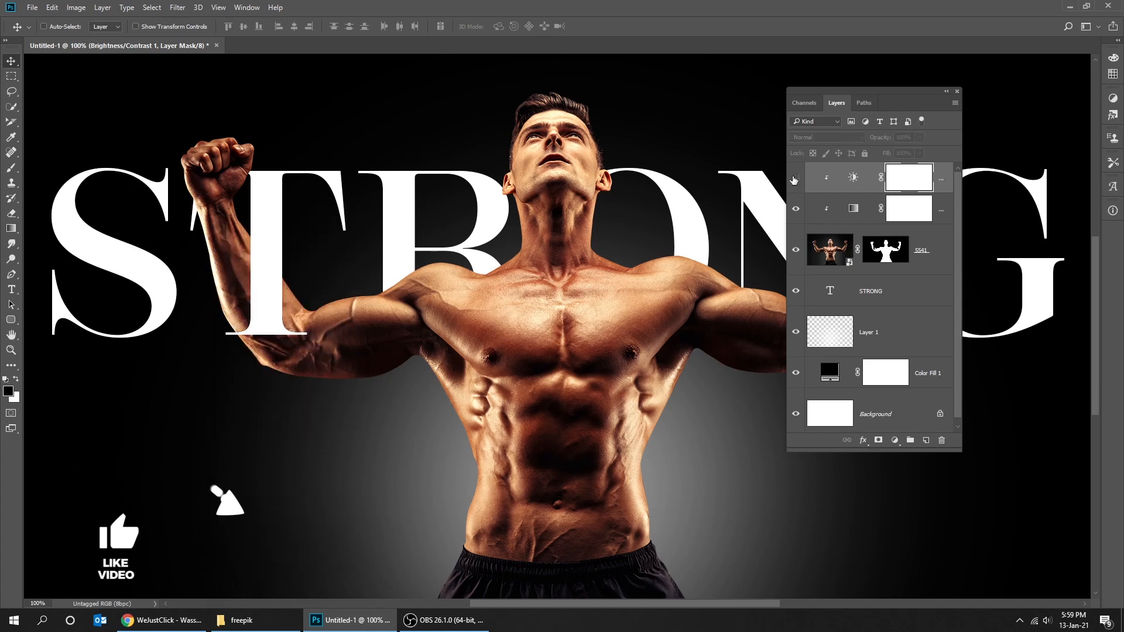
- Add a Drop Shadow effect to the 5541 layer
{"action": "left_click", "coordinate": [927, 254]}
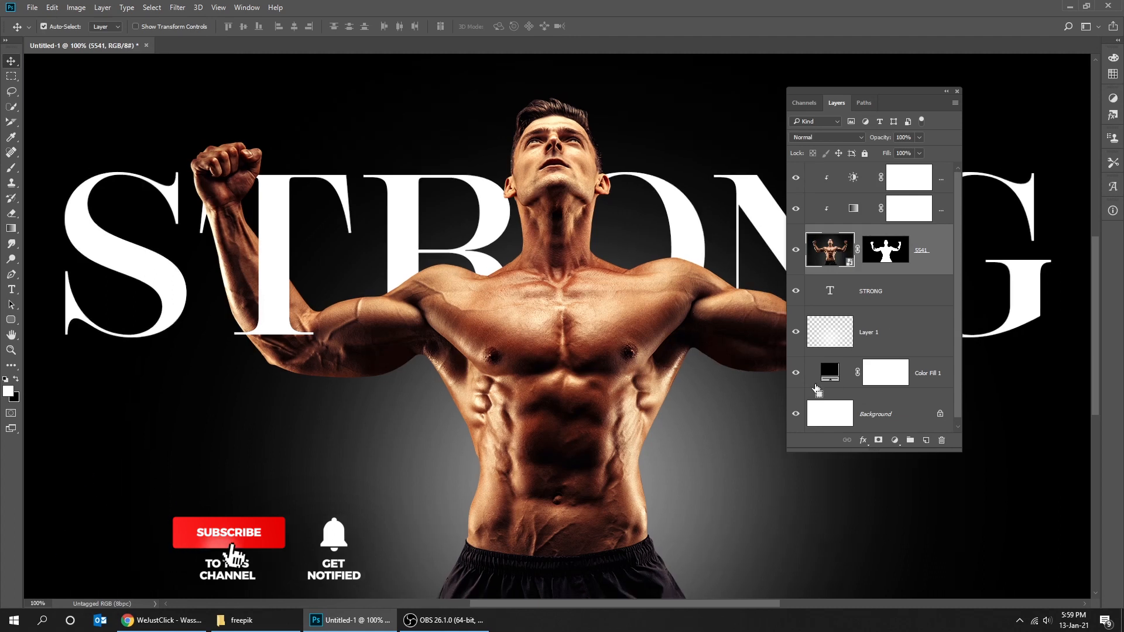
{"action": "key", "text": "Tab"}
{"action": "key", "text": "ctrl+minus"}
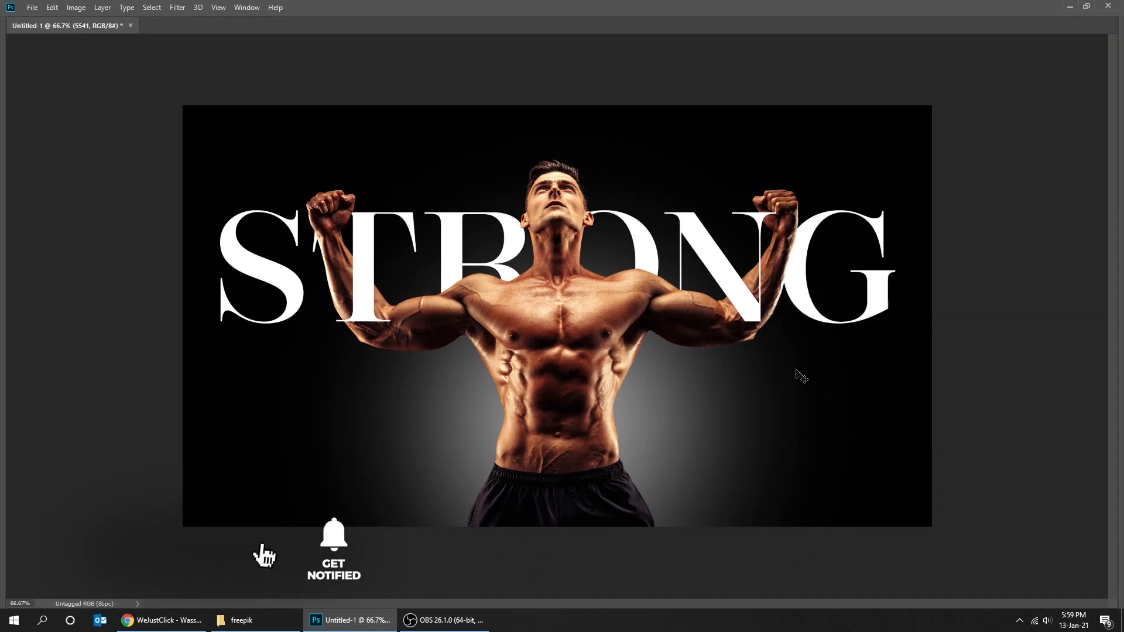
{"action": "key", "text": "Tab"}
{"action": "key", "text": "ctrl+plus"}
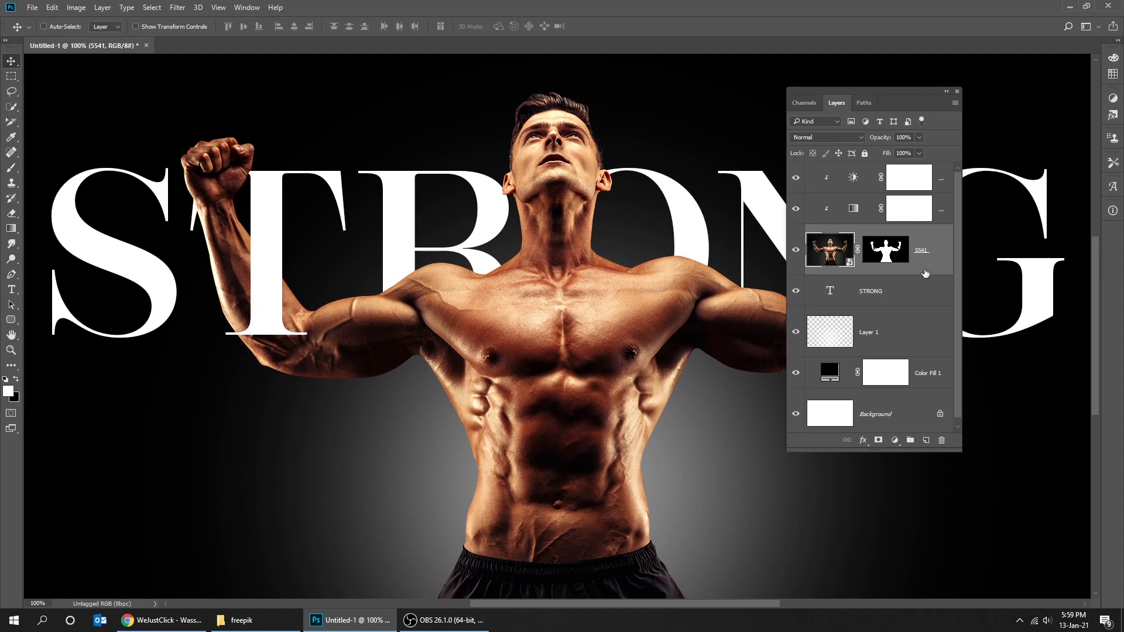
{"action": "left_click", "coordinate": [863, 441]}
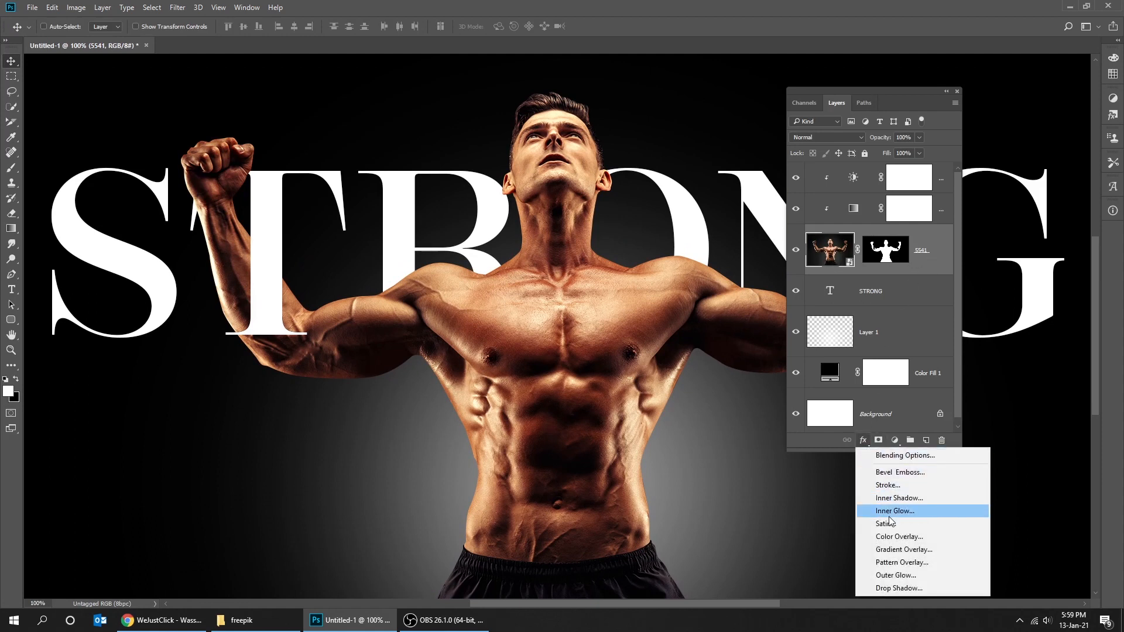
{"action": "left_click", "coordinate": [883, 96]}
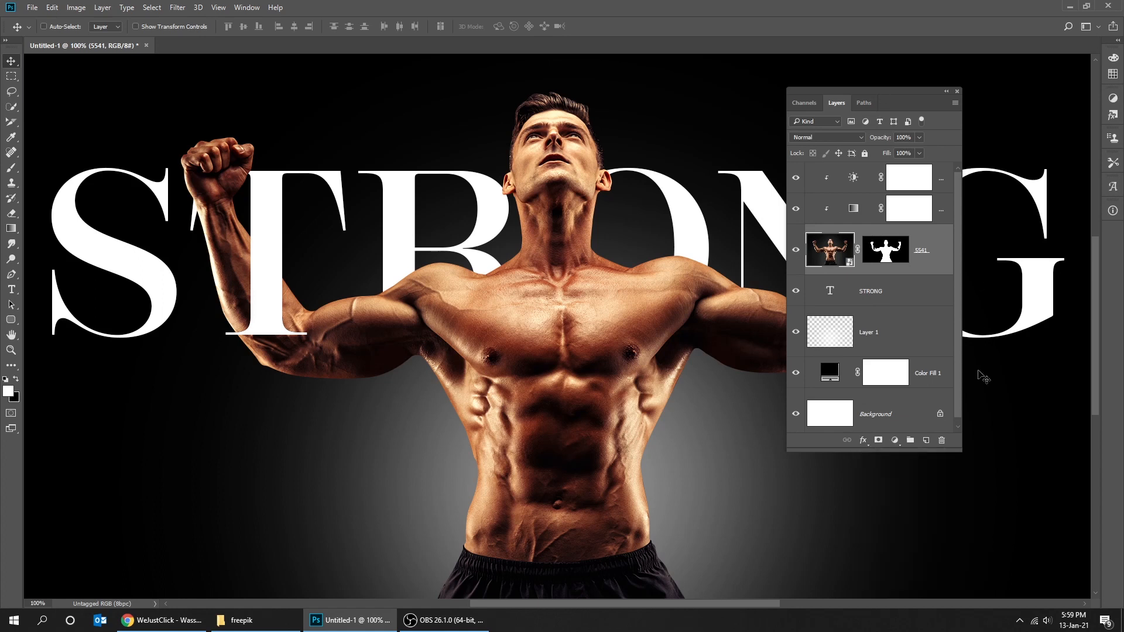
{"action": "left_click_drag", "start_coordinate": [960, 449], "coordinate": [938, 296]}
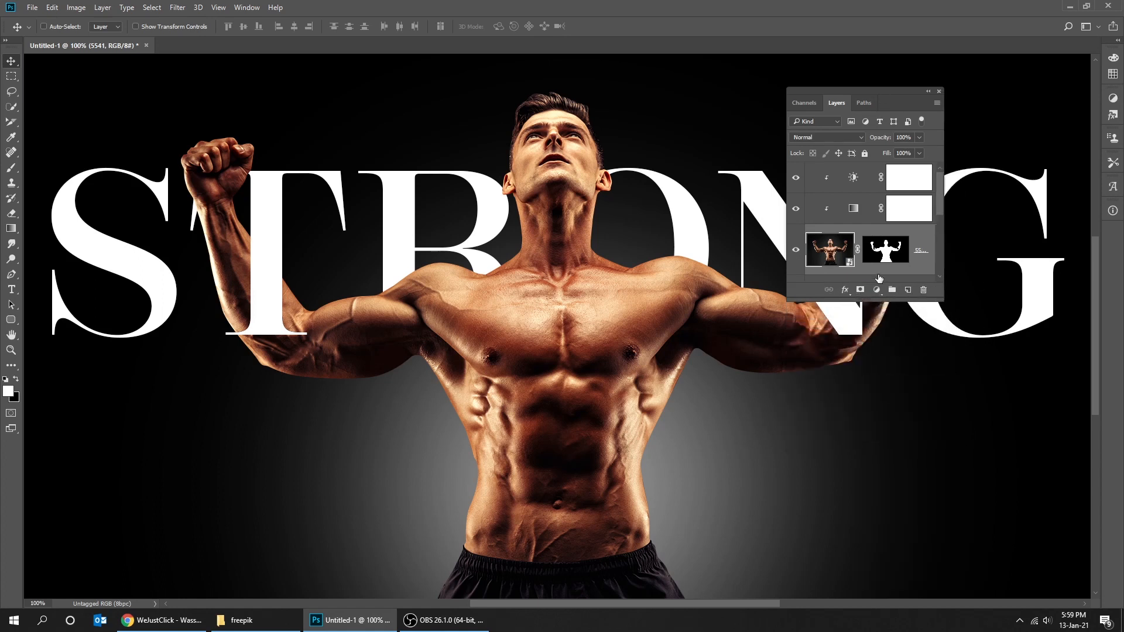
{"action": "left_click", "coordinate": [846, 291]}
{"action": "left_click", "coordinate": [873, 439]}
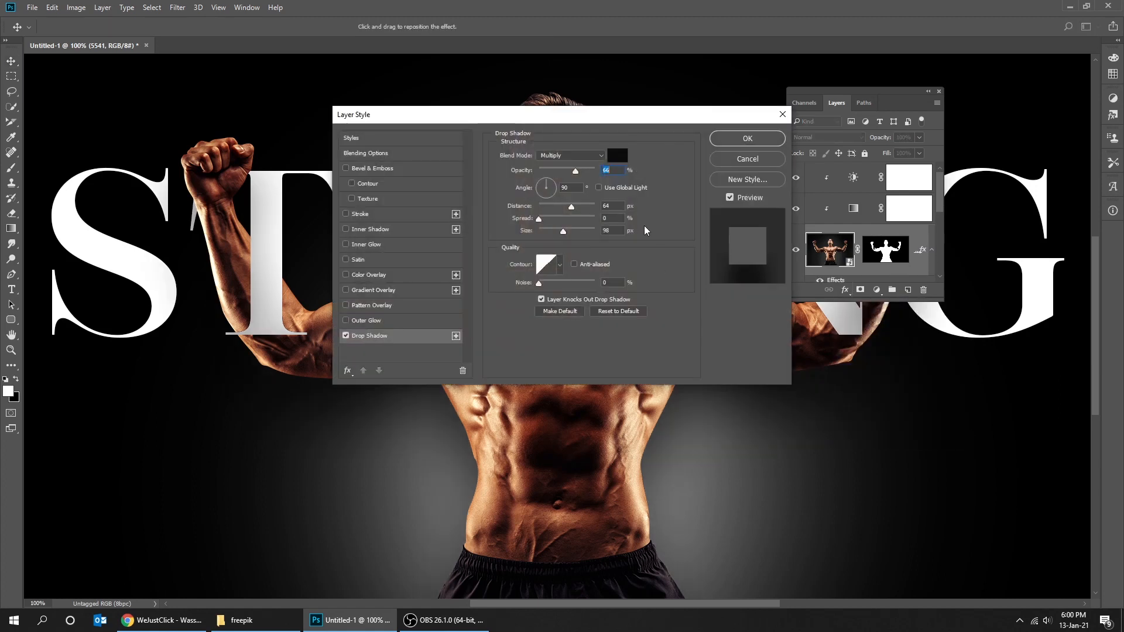
- Set the man's drop shadow to 58% opacity, 85° angle, 97 px distance and 65 px size, and apply it
{"action": "key", "text": "ctrl+minus"}
{"action": "left_click_drag", "start_coordinate": [623, 121], "coordinate": [317, 154]}
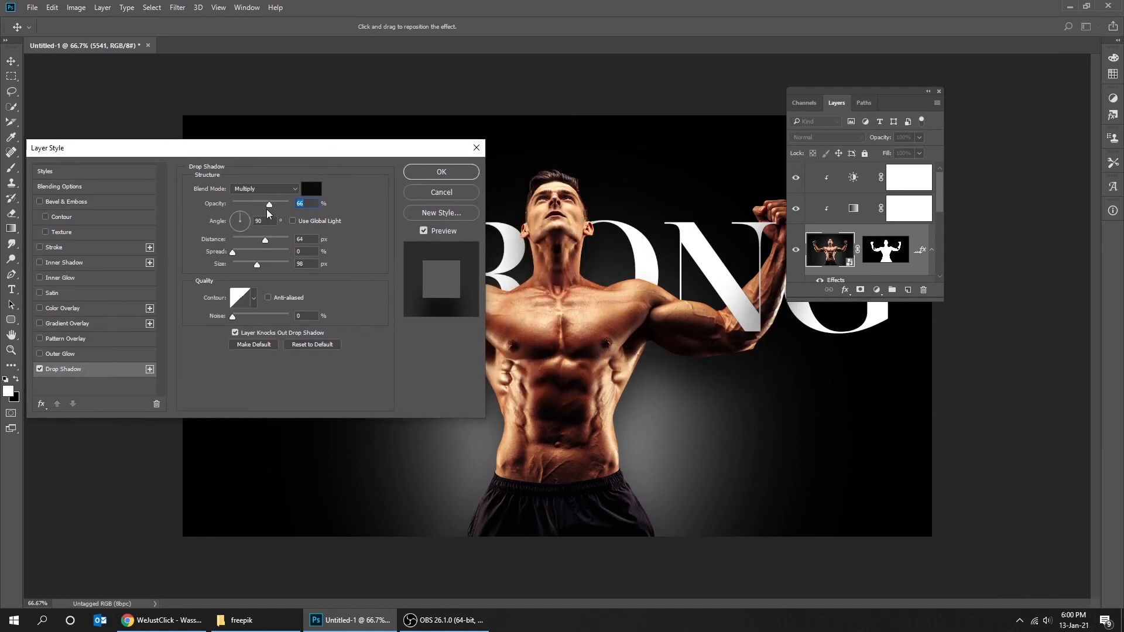
{"action": "left_click_drag", "start_coordinate": [267, 210], "coordinate": [265, 210]}
{"action": "left_click_drag", "start_coordinate": [328, 149], "coordinate": [278, 150]}
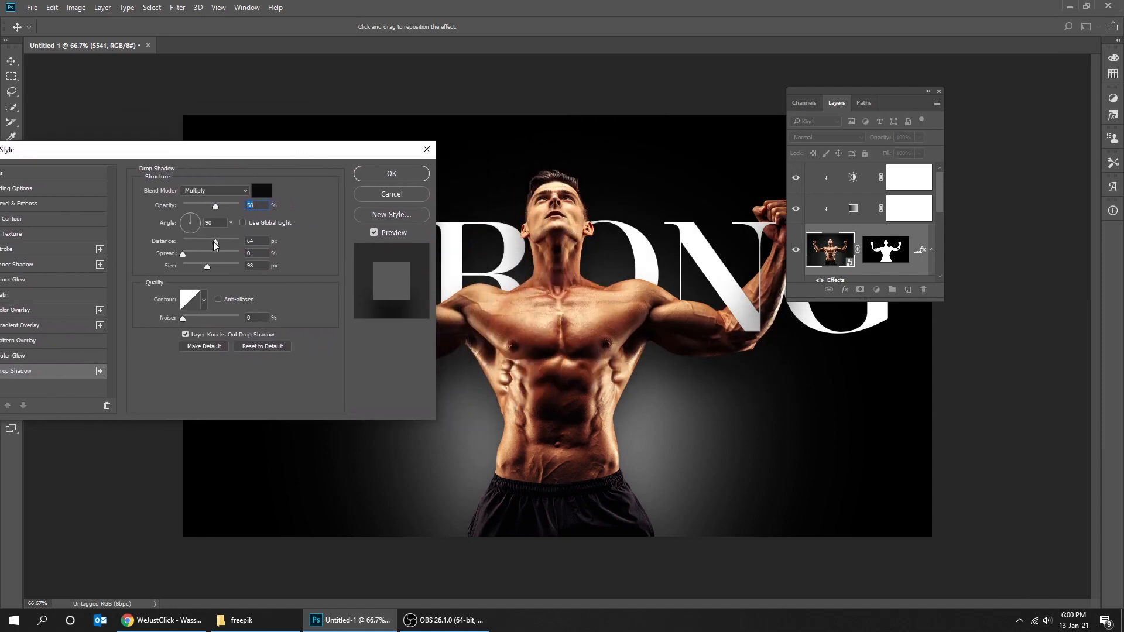
{"action": "left_click_drag", "start_coordinate": [212, 268], "coordinate": [200, 270]}
{"action": "left_click_drag", "start_coordinate": [529, 354], "coordinate": [523, 364]}
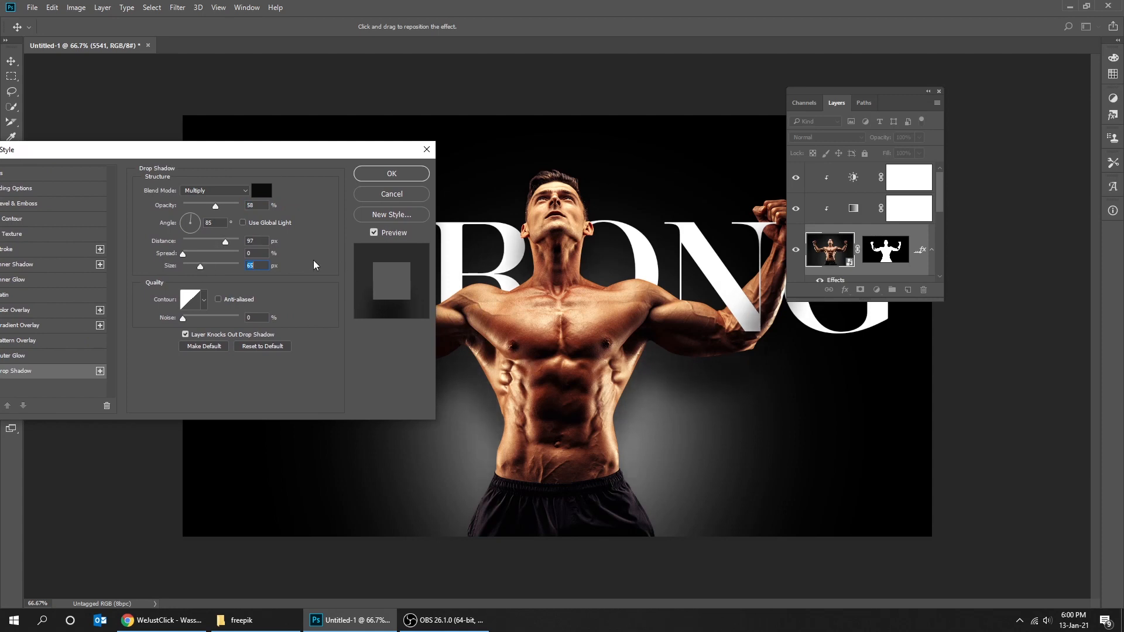
{"action": "left_click", "coordinate": [374, 233]}
{"action": "left_click", "coordinate": [375, 233]}
{"action": "left_click_drag", "start_coordinate": [397, 153], "coordinate": [547, 134]}
{"action": "left_click", "coordinate": [523, 155]}
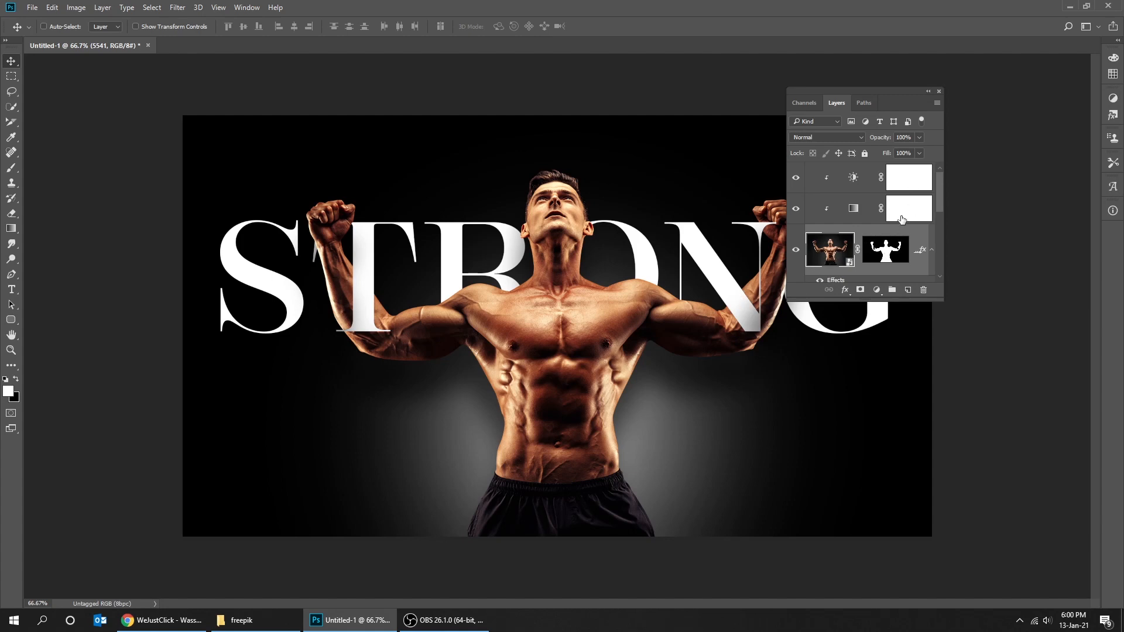
- Collapse the 5541 layer's effects and create a new empty layer directly above Layer 1
{"action": "left_click_drag", "start_coordinate": [941, 300], "coordinate": [954, 387]}
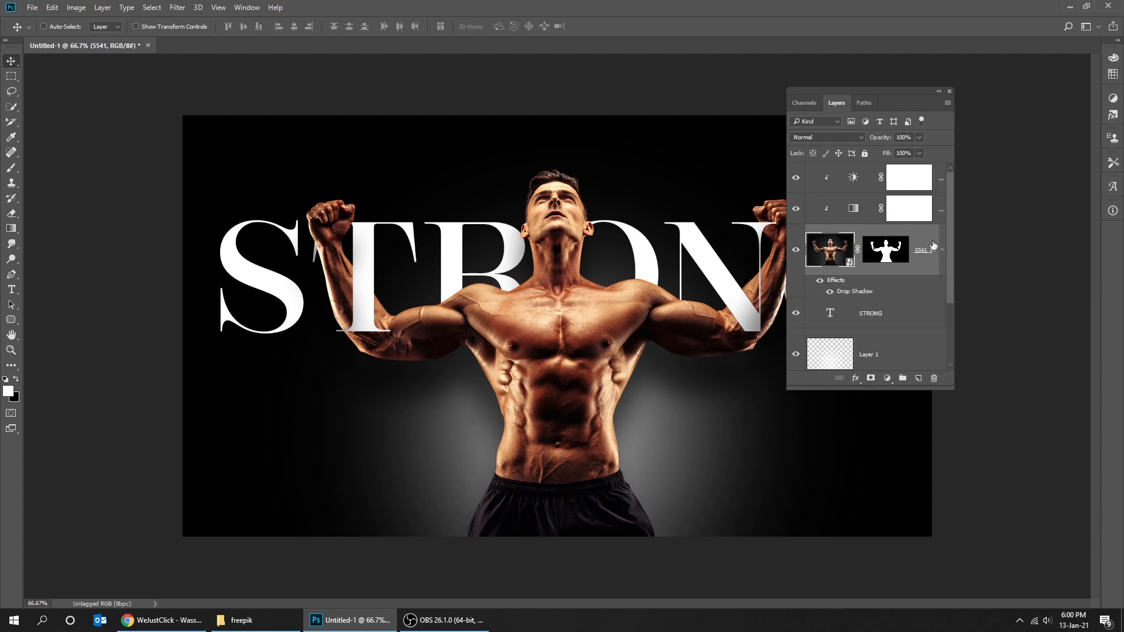
{"action": "left_click_drag", "start_coordinate": [955, 389], "coordinate": [993, 393]}
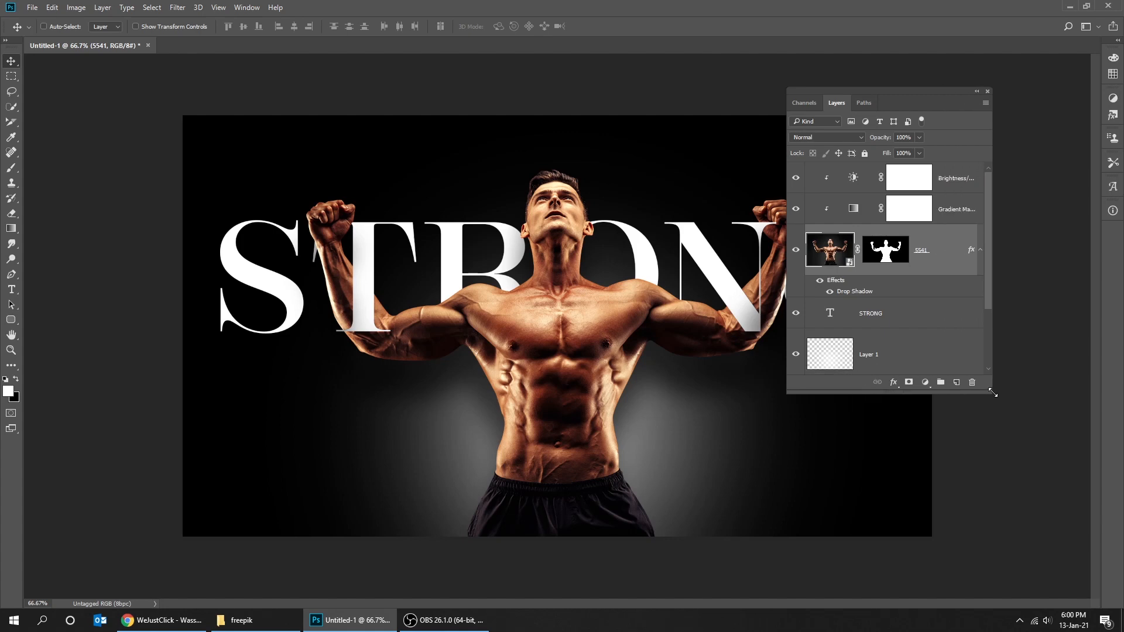
{"action": "left_click", "coordinate": [982, 250]}
{"action": "left_click", "coordinate": [932, 329]}
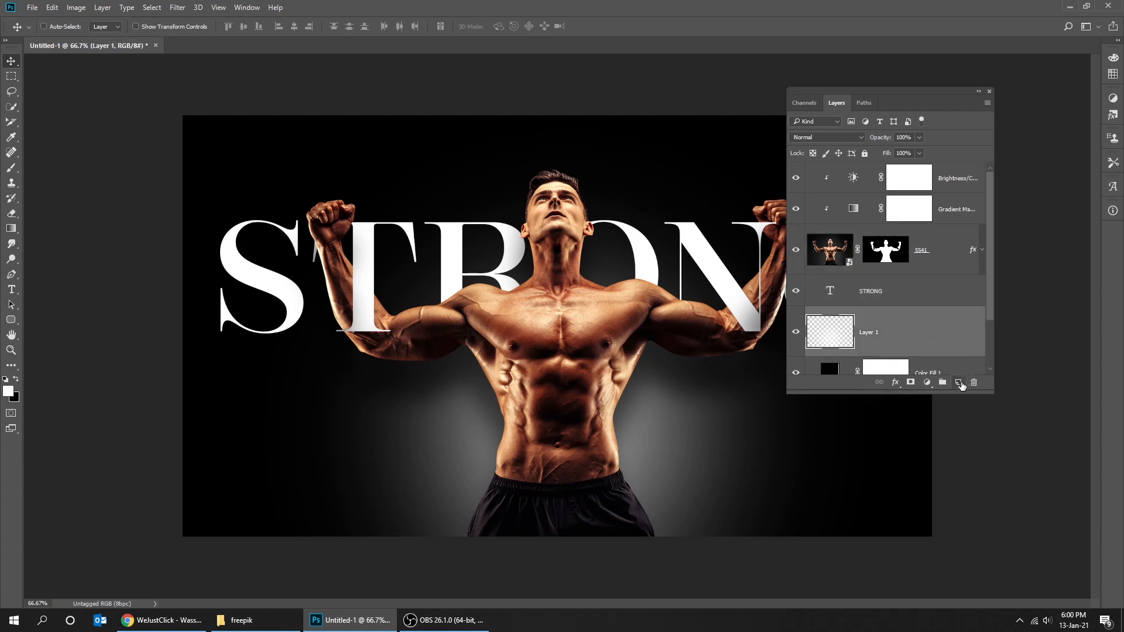
{"action": "left_click", "coordinate": [959, 383]}
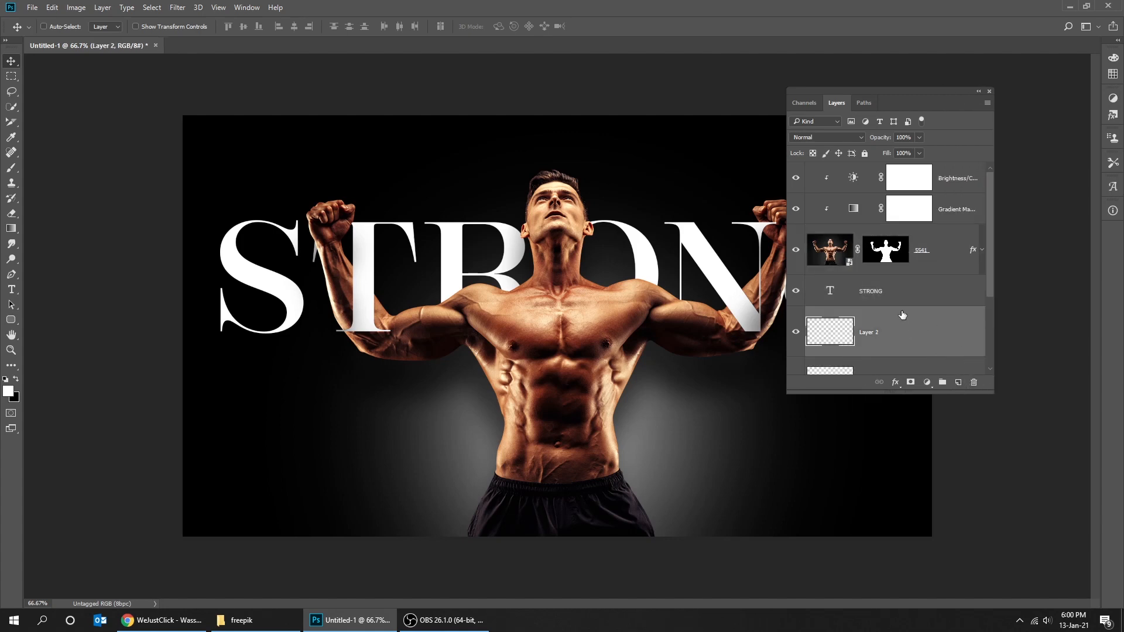
- Fill Layer 2 with the Clouds render filter and set its blend mode to Multiply
{"action": "left_click", "coordinate": [178, 8]}
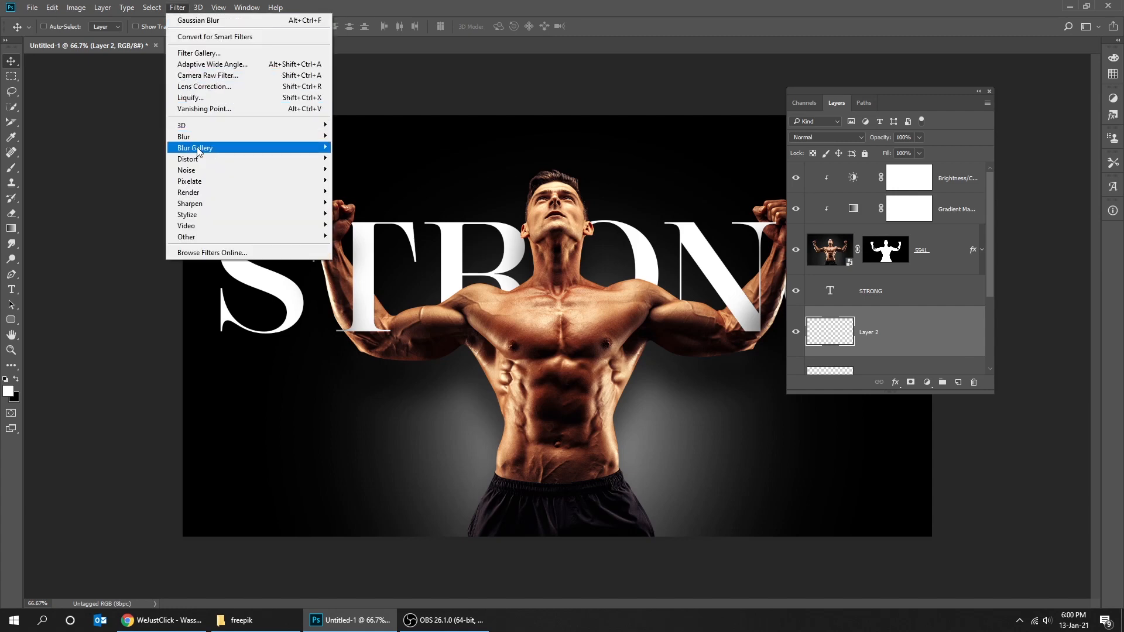
{"action": "mouse_move", "coordinate": [211, 193]}
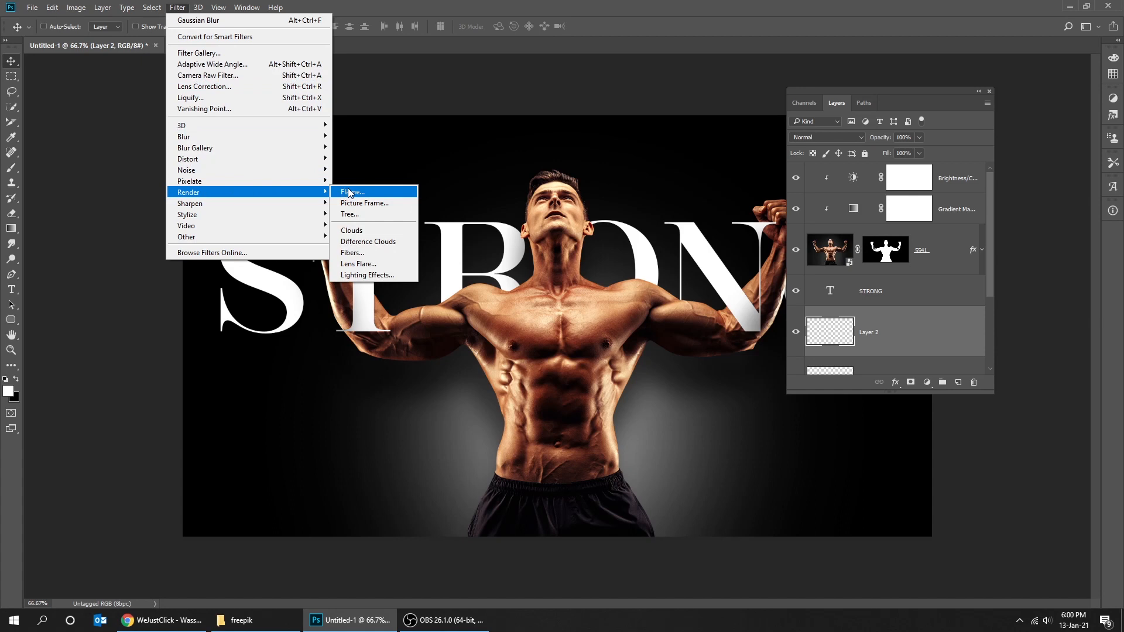
{"action": "left_click", "coordinate": [370, 232]}
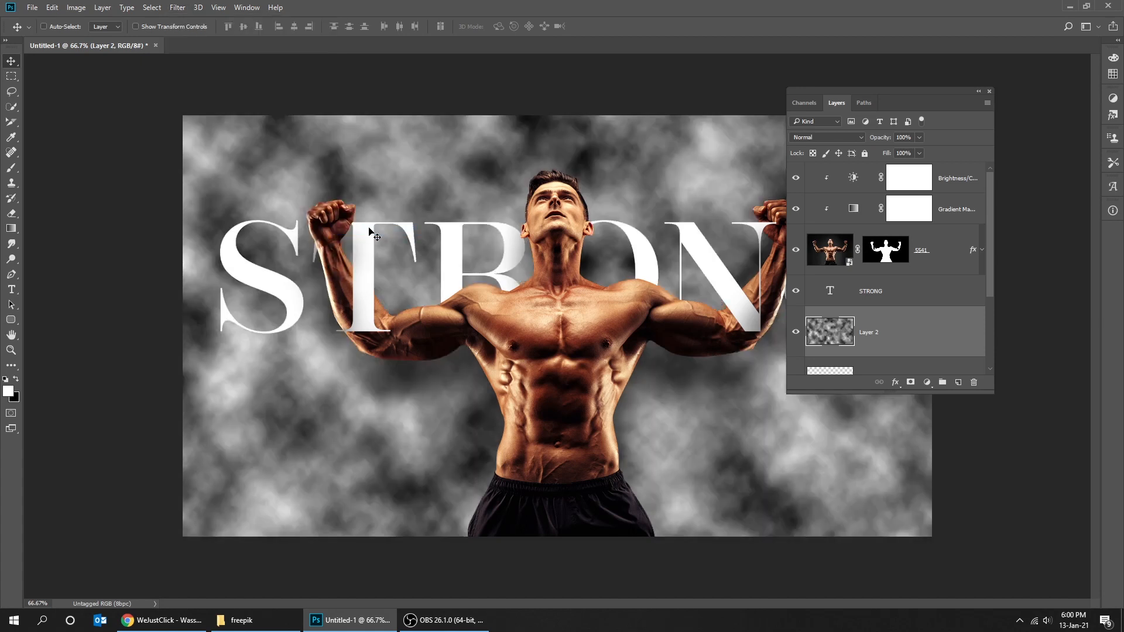
{"action": "left_click", "coordinate": [836, 139]}
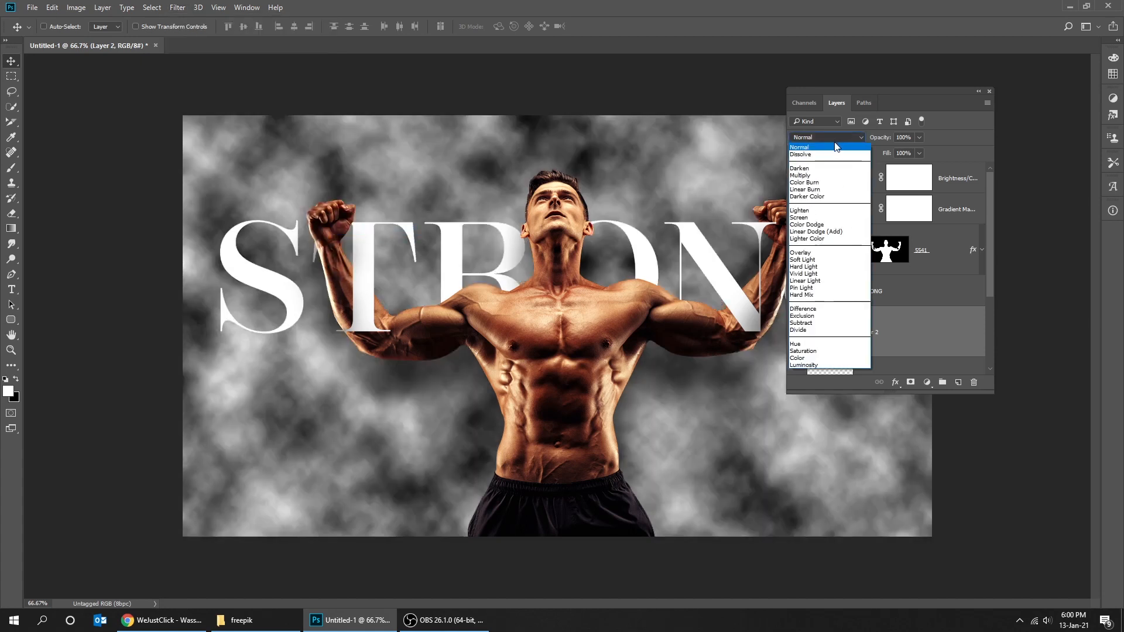
{"action": "left_click", "coordinate": [832, 176]}
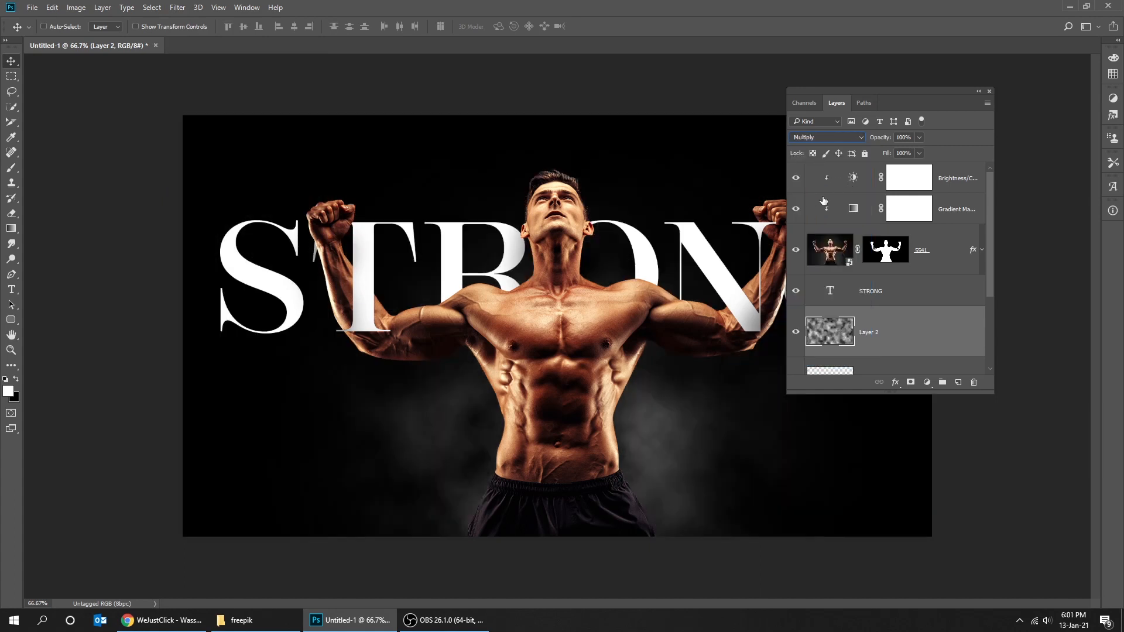
- Examine the whole composition without the interface, in full screen and at 66.7% and 100% zoom
{"action": "key", "text": "Tab"}
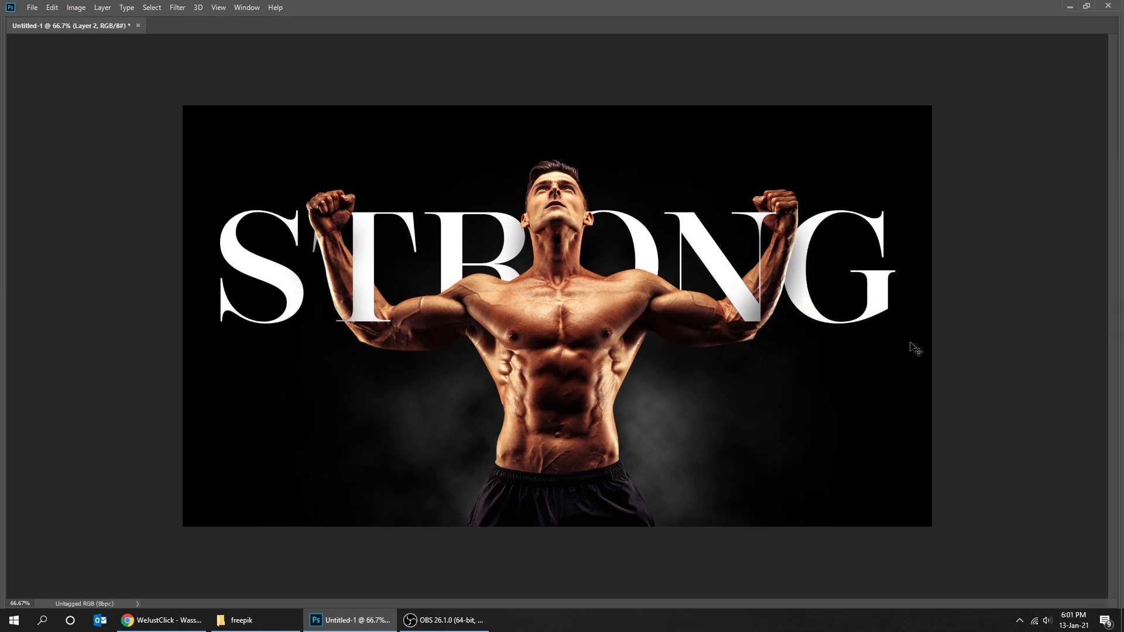
{"action": "key", "text": "ctrl+plus"}
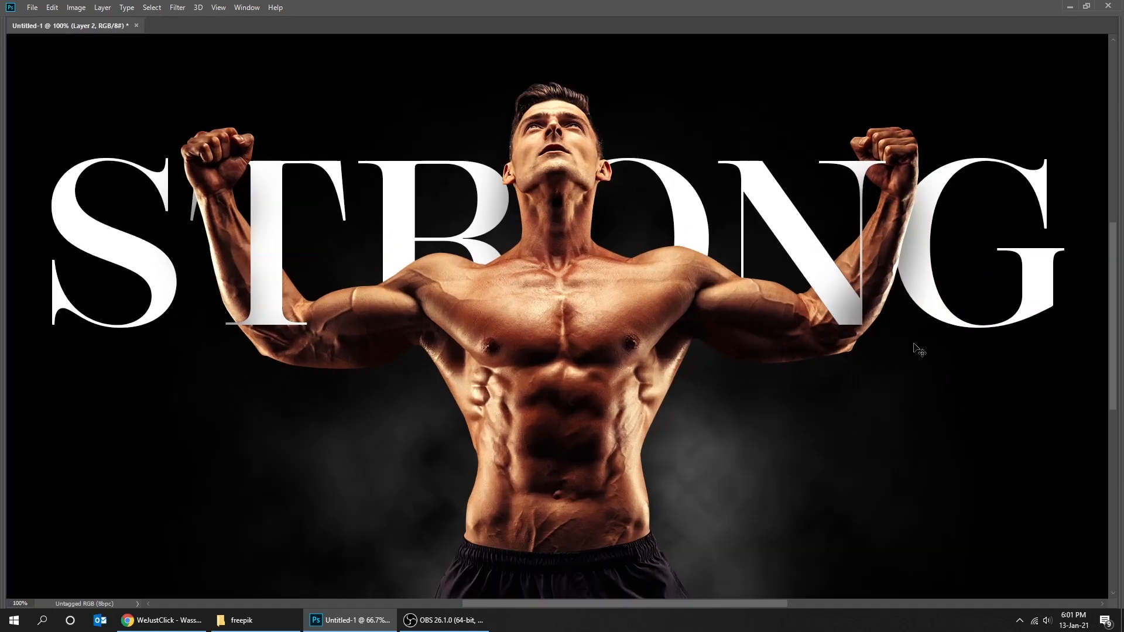
{"action": "key", "text": "ctrl+minus"}
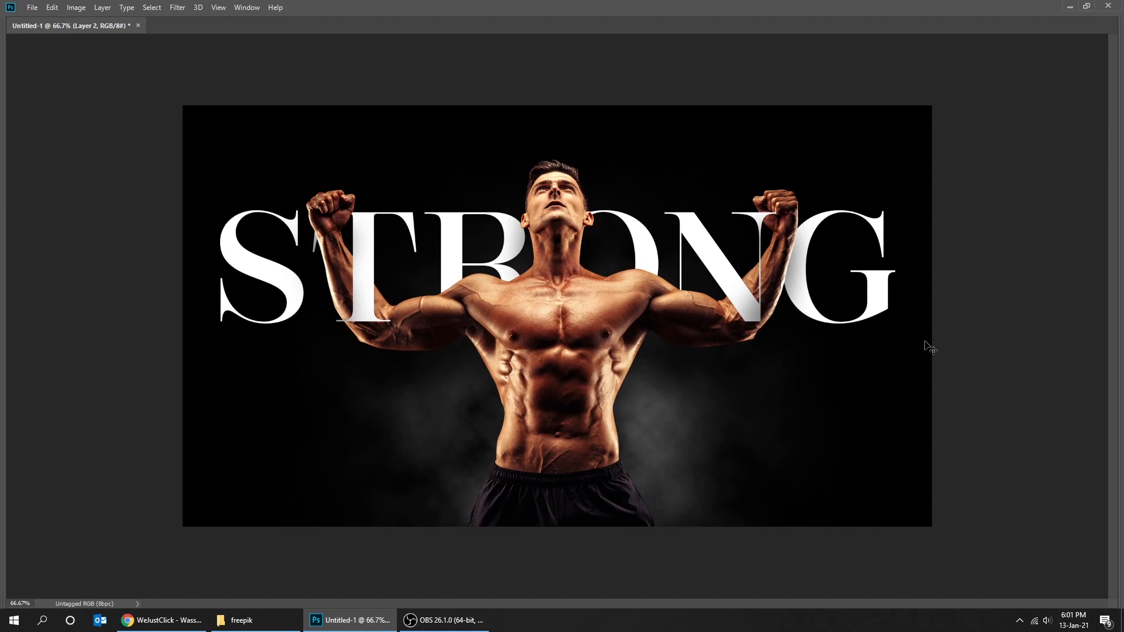
{"action": "key", "text": "ctrl+plus"}
{"action": "key", "text": "f"}
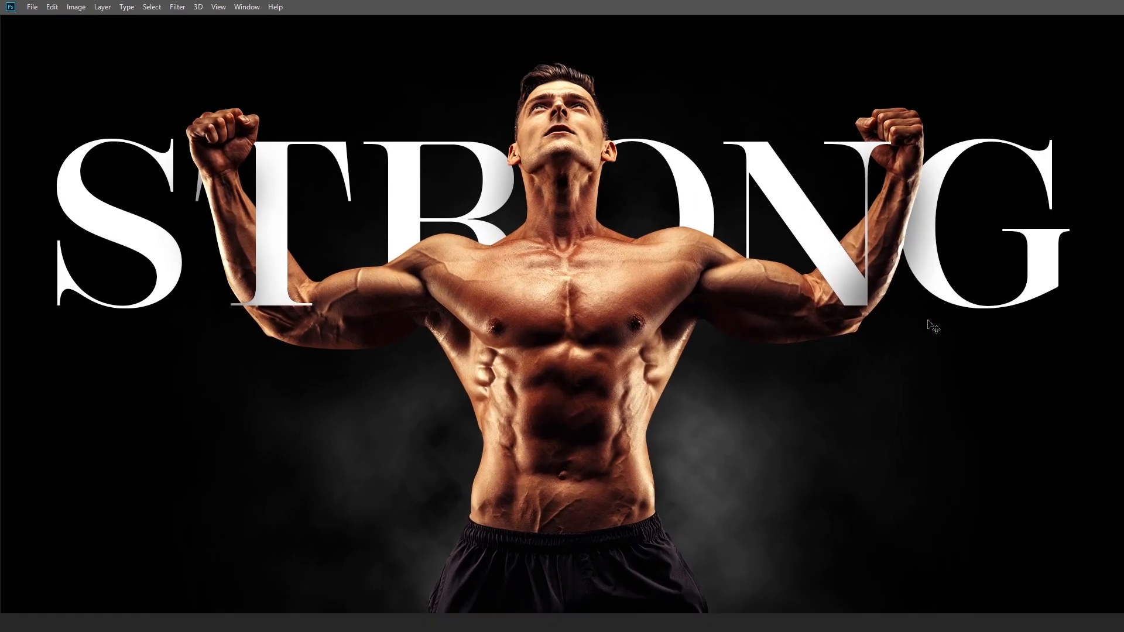
{"action": "key", "text": "f"}
{"action": "left_click_drag", "start_coordinate": [969, 472], "coordinate": [950, 455]}
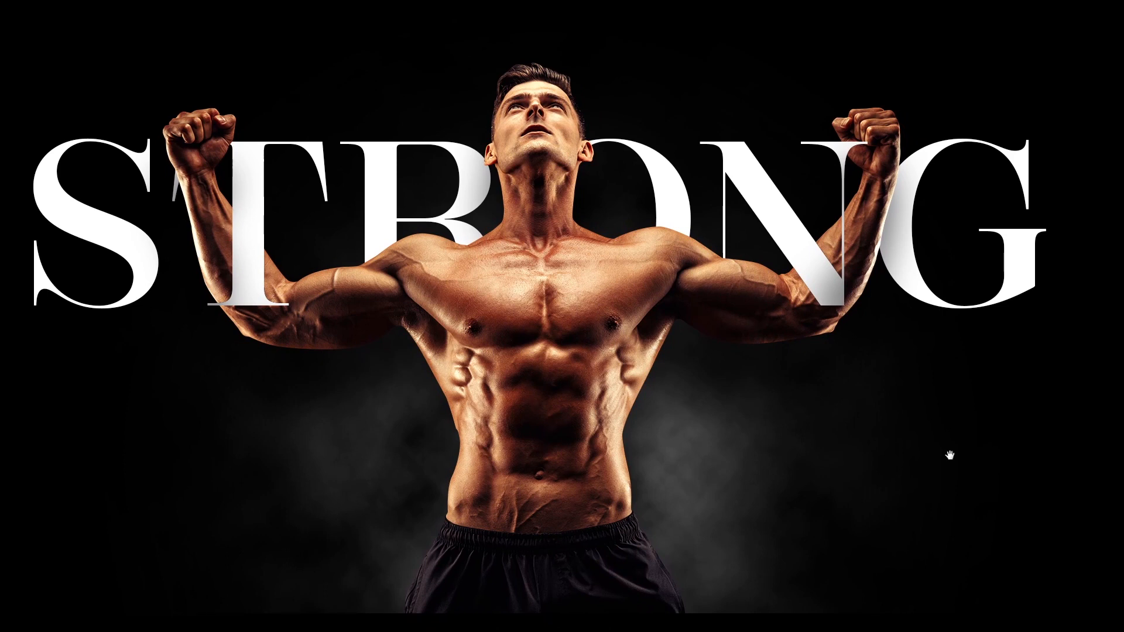
{"action": "key", "text": "ctrl+minus"}
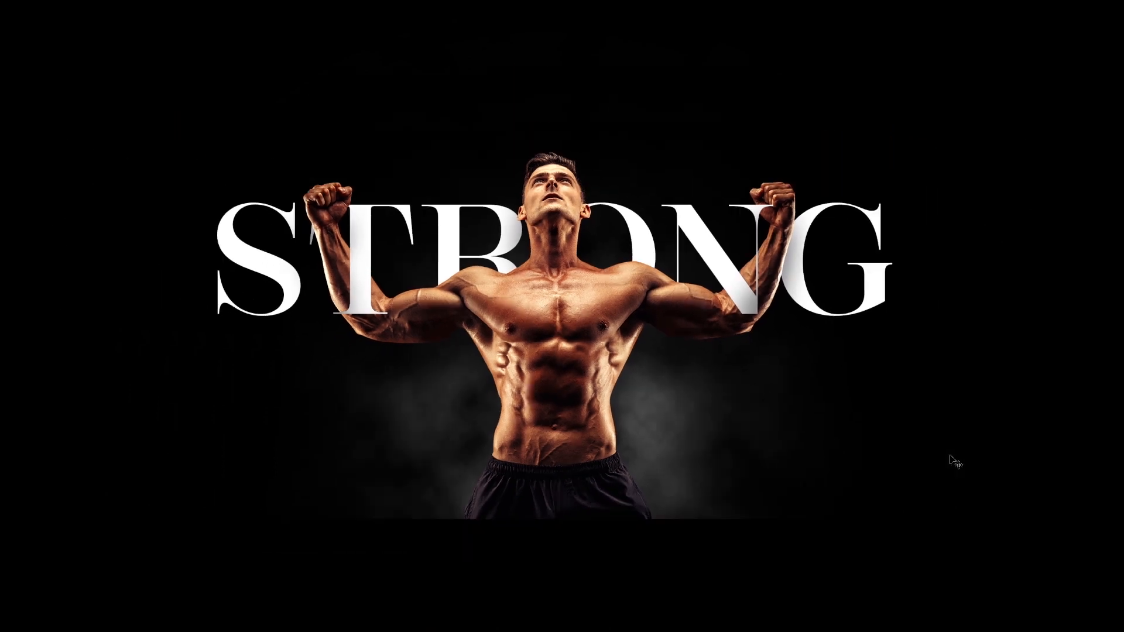
{"action": "key", "text": "f"}
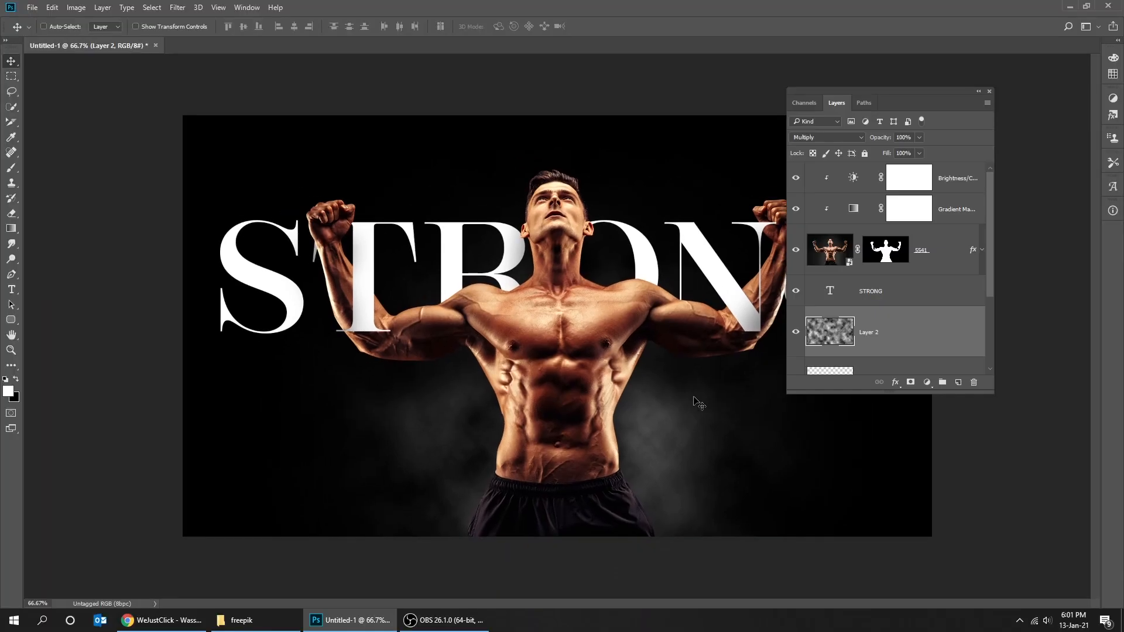
{"action": "key", "text": "ctrl+plus"}
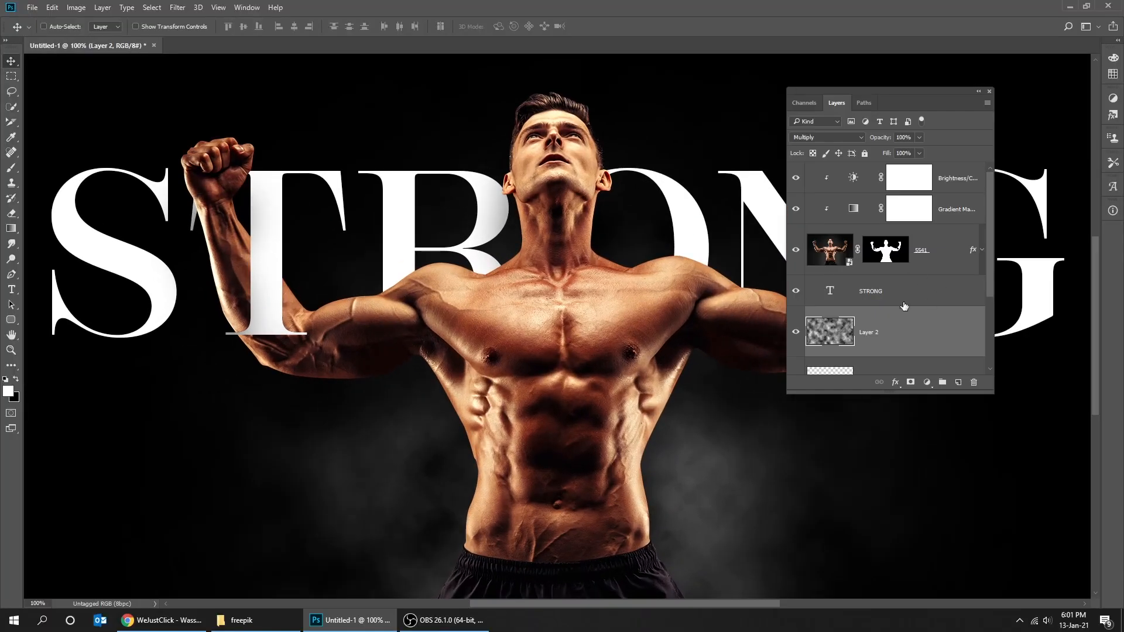
- Add a Gradient Overlay effect to the STRONG text layer and set its style to Linear
{"action": "left_click", "coordinate": [902, 304]}
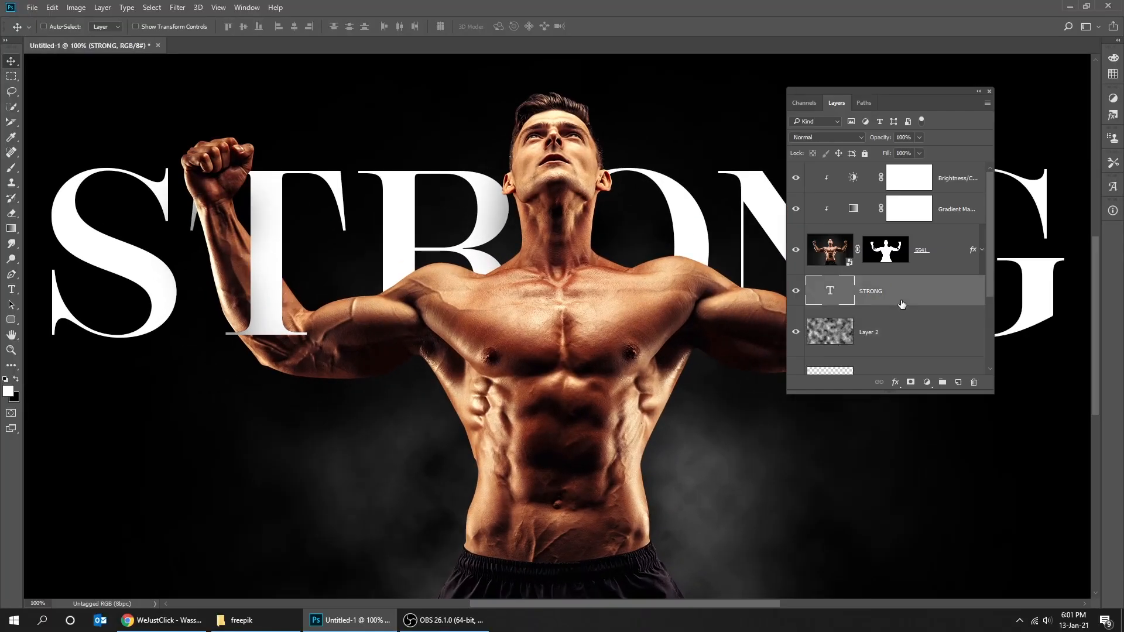
{"action": "left_click", "coordinate": [896, 384]}
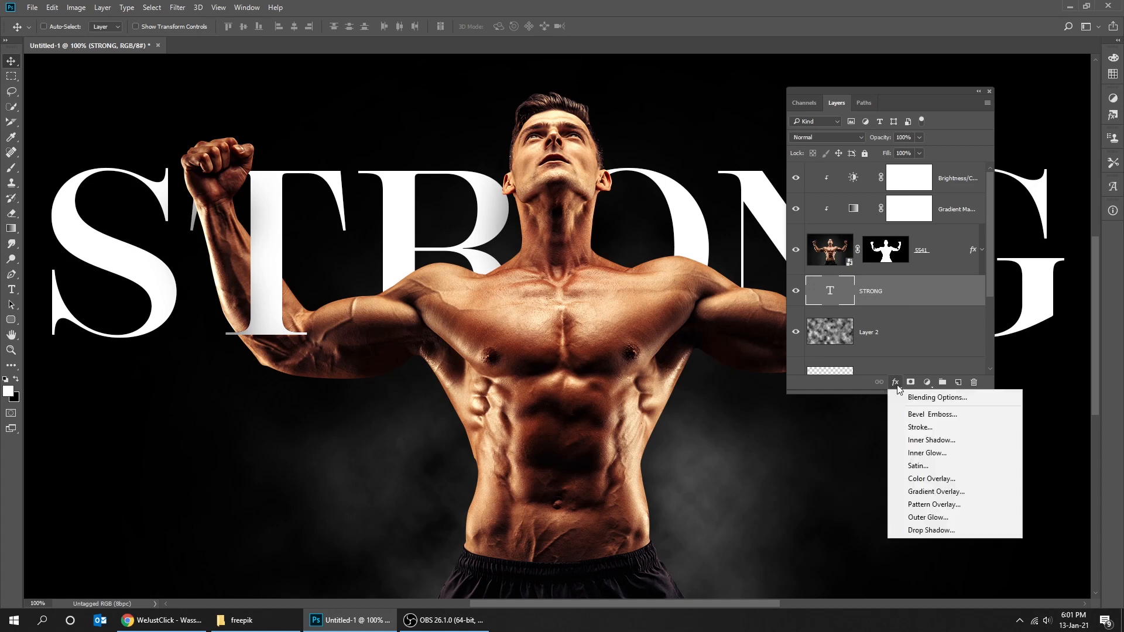
{"action": "left_click", "coordinate": [942, 490]}
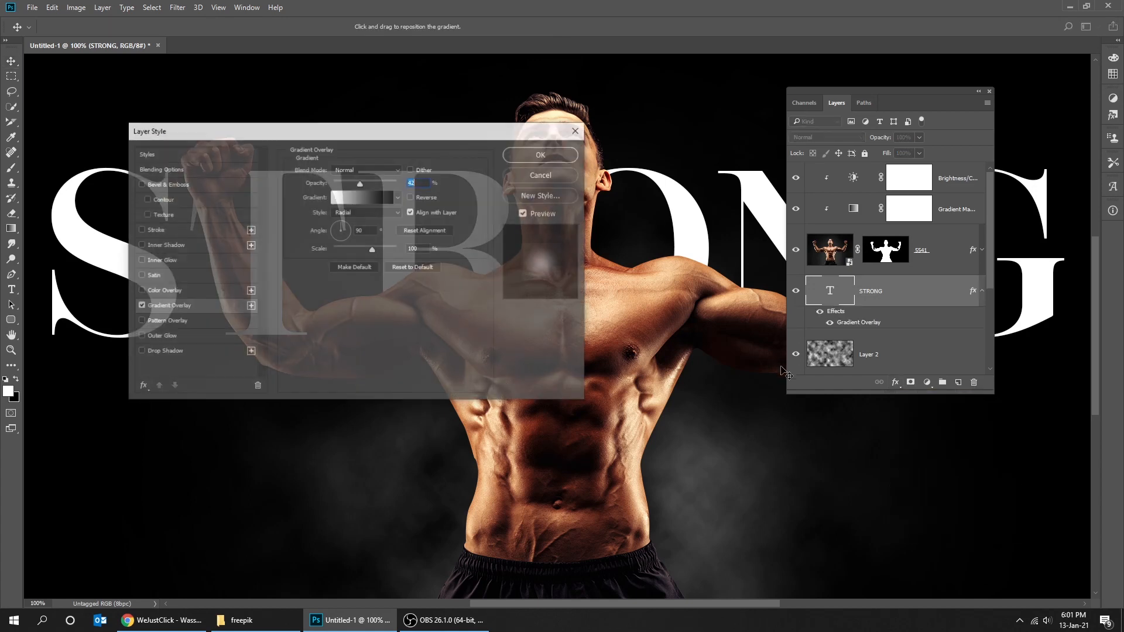
{"action": "left_click_drag", "start_coordinate": [388, 129], "coordinate": [700, 239]}
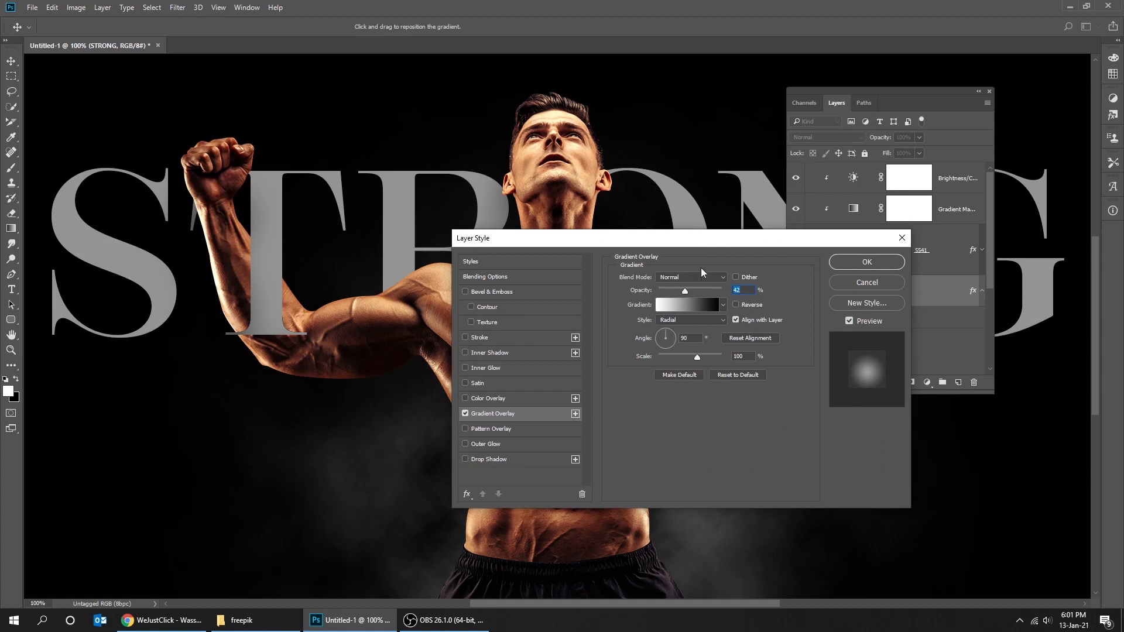
{"action": "left_click", "coordinate": [682, 319]}
{"action": "left_click", "coordinate": [689, 322]}
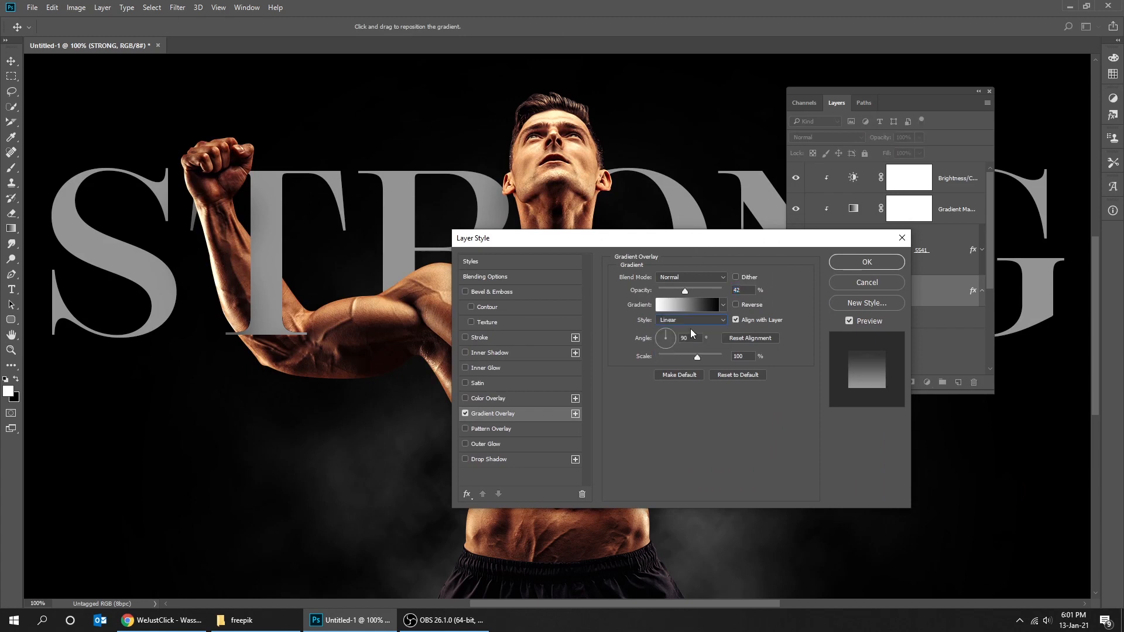
- Edit the overlay gradient to run from near-black 0a0909 at 0% through white around the middle to black, and accept it
{"action": "left_click", "coordinate": [692, 305]}
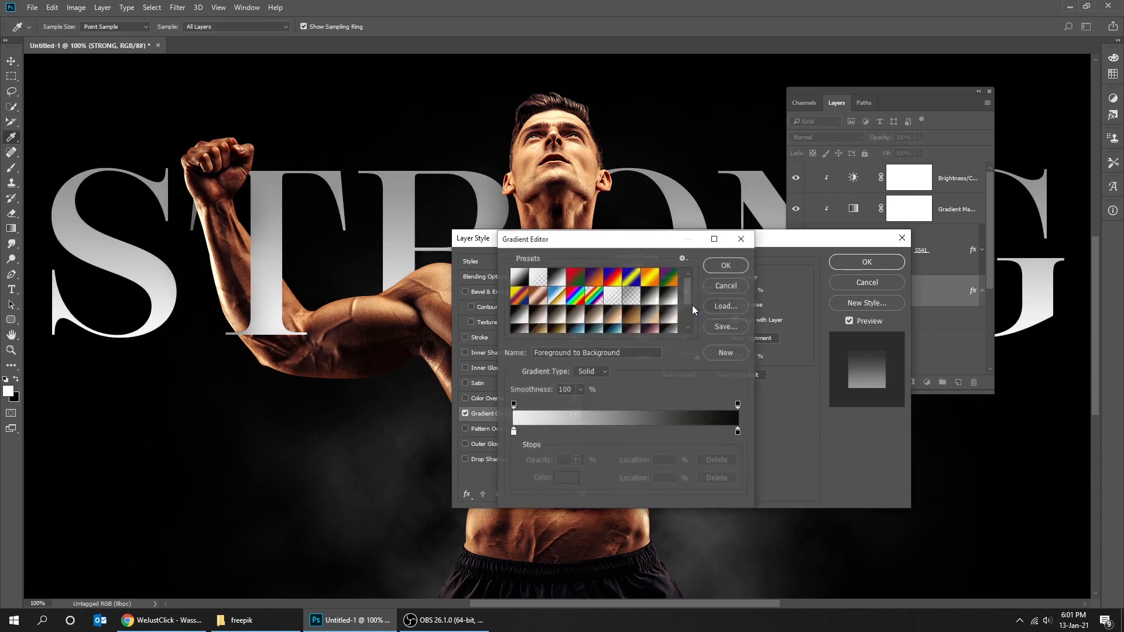
{"action": "left_click_drag", "start_coordinate": [518, 433], "coordinate": [620, 435]}
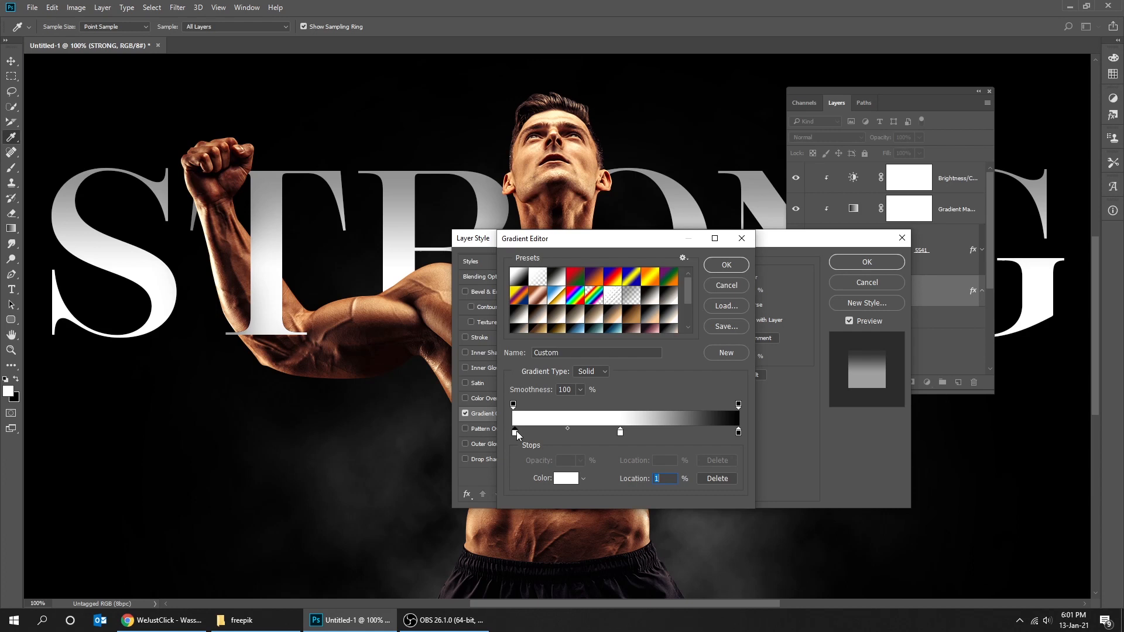
{"action": "left_click_drag", "start_coordinate": [517, 436], "coordinate": [514, 435]}
{"action": "double_click", "coordinate": [514, 433]}
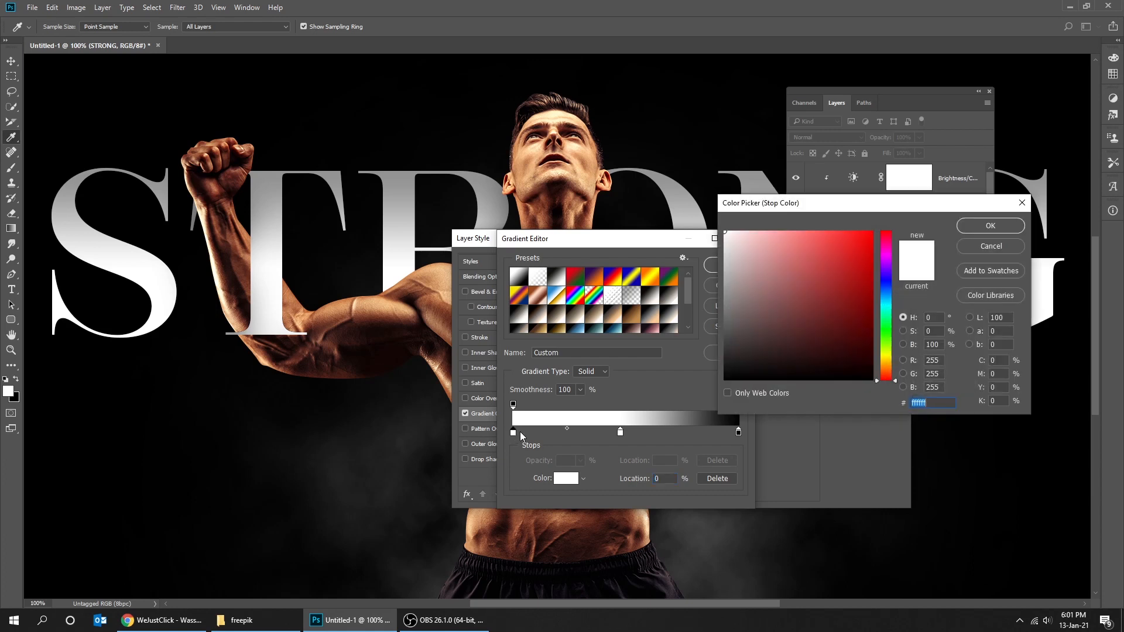
{"action": "left_click", "coordinate": [725, 378]}
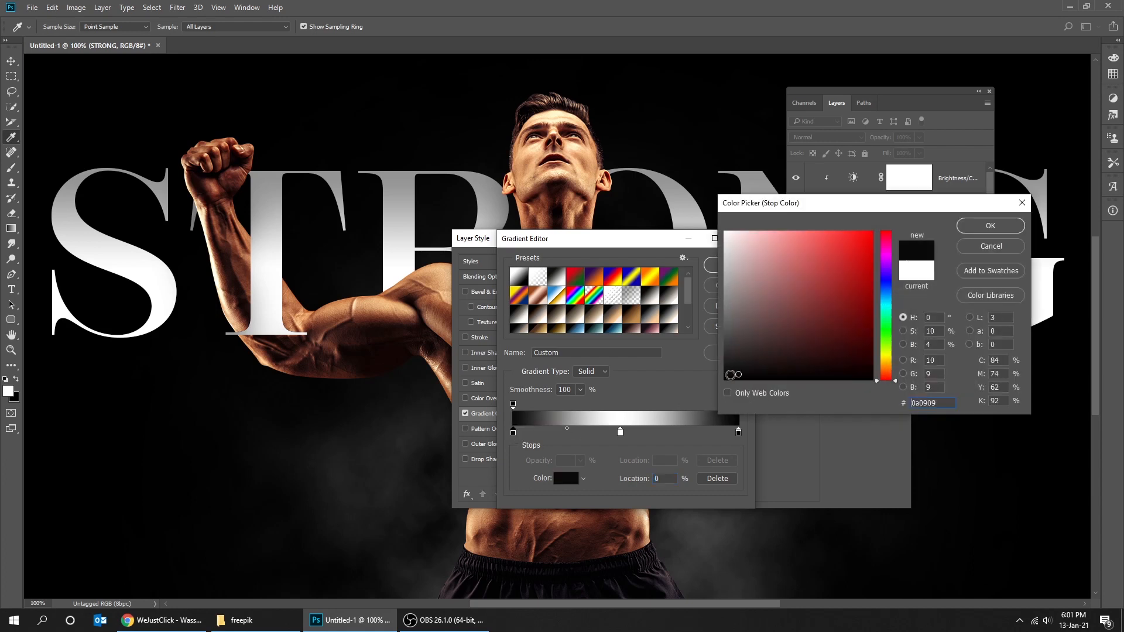
{"action": "left_click", "coordinate": [1005, 229]}
{"action": "left_click", "coordinate": [620, 433]}
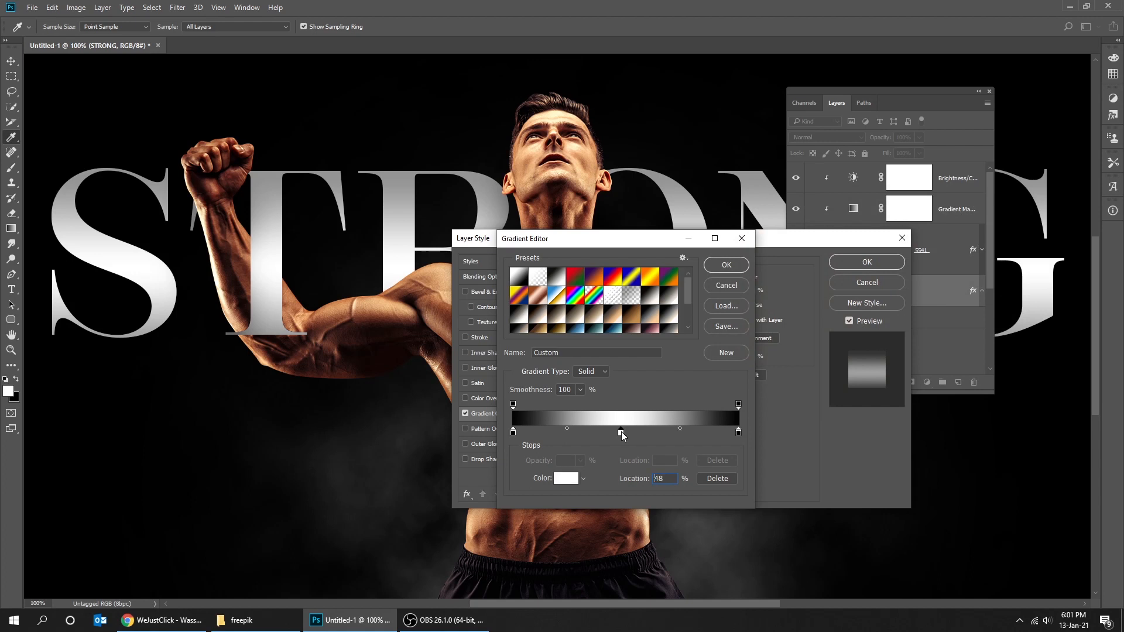
{"action": "left_click_drag", "start_coordinate": [629, 434], "coordinate": [629, 475]}
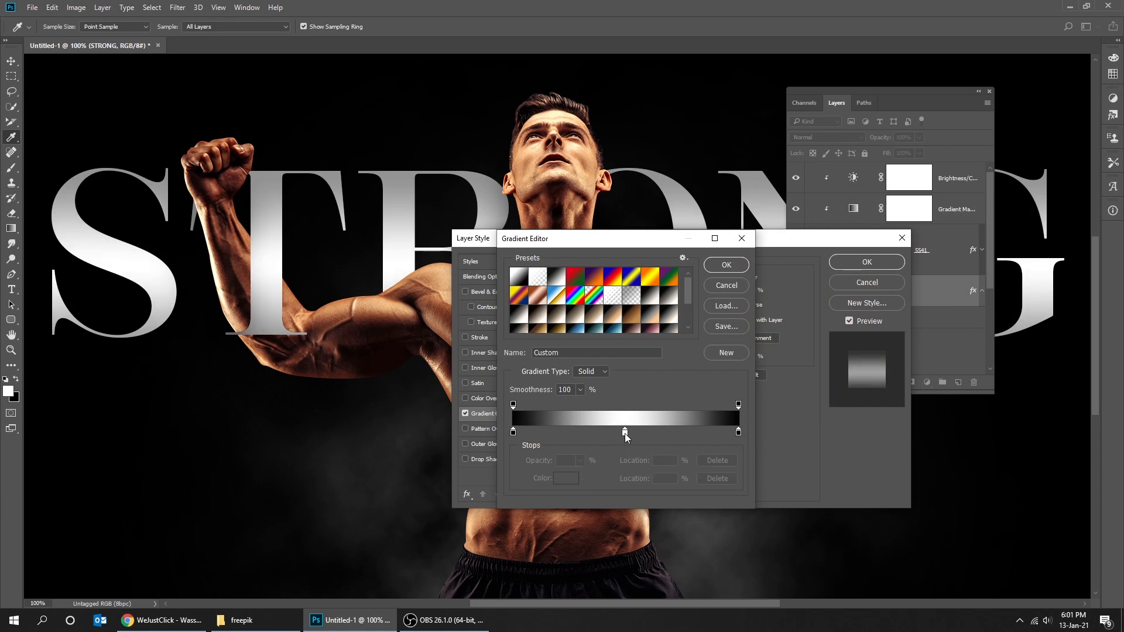
{"action": "left_click", "coordinate": [726, 266]}
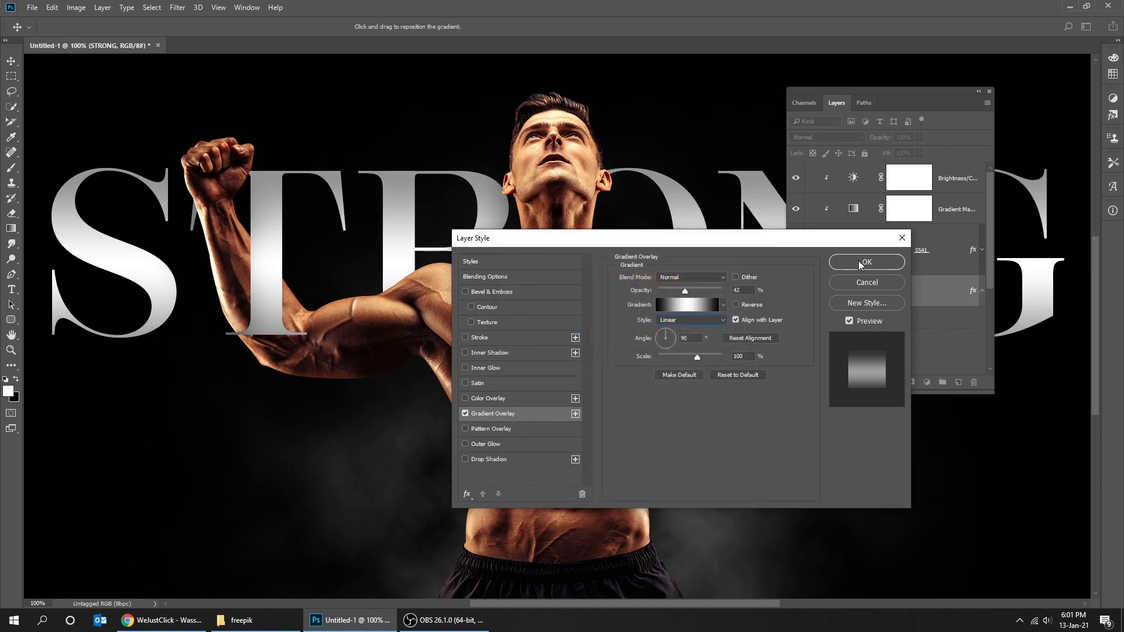
- Add a Bevel & Emboss effect to the STRONG text using the Inner Bevel style and a 7 px size
{"action": "left_click_drag", "start_coordinate": [726, 242], "coordinate": [827, 249]}
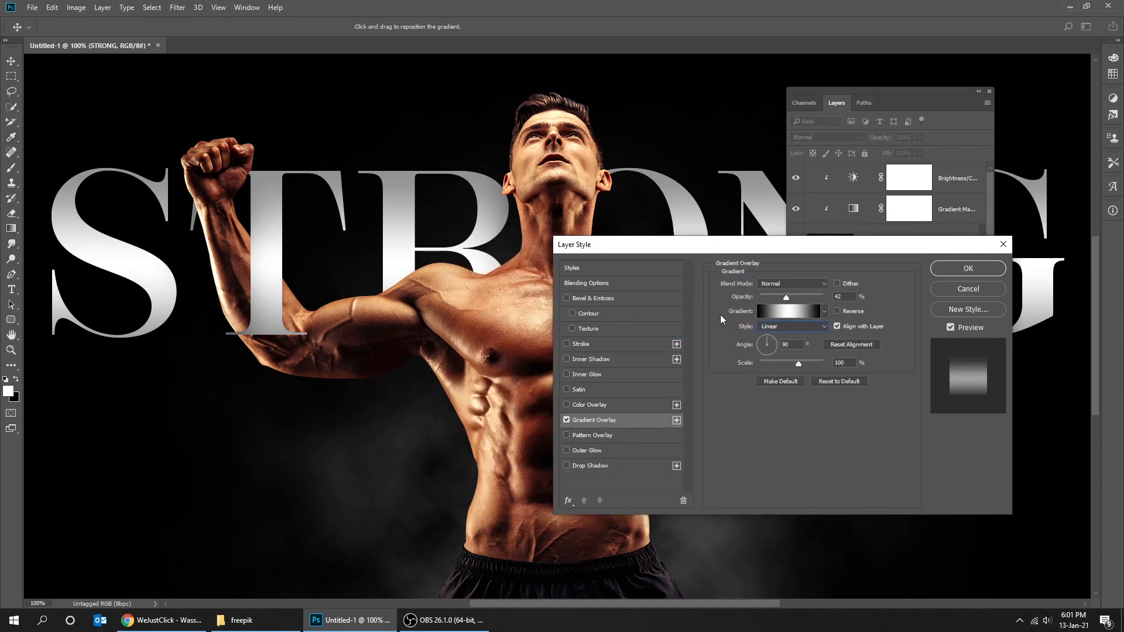
{"action": "left_click", "coordinate": [617, 297]}
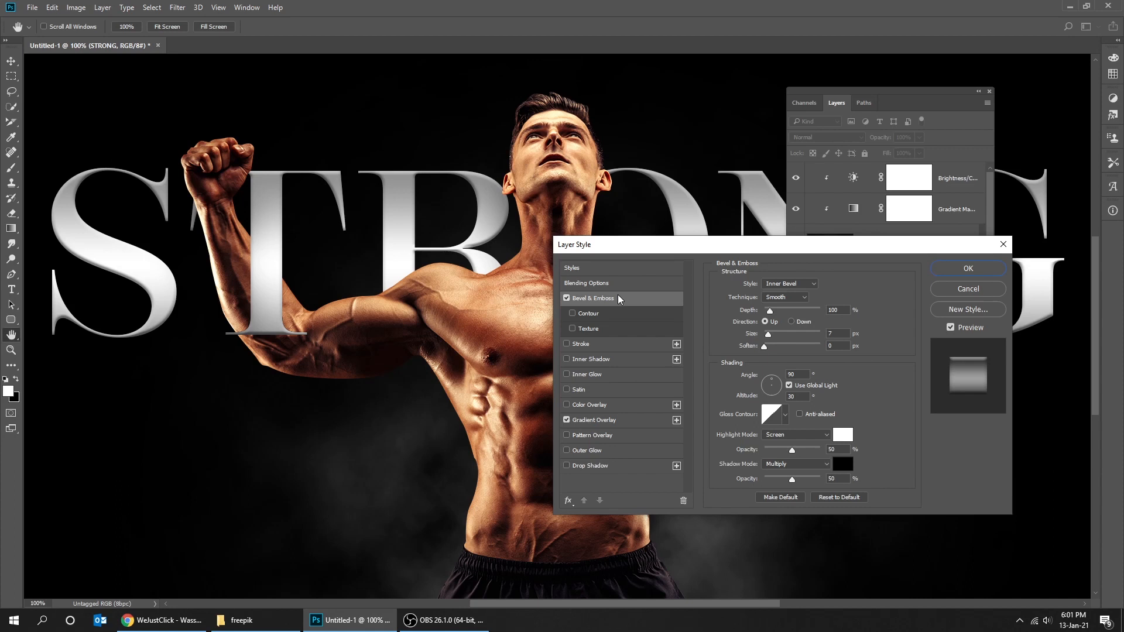
{"action": "left_click_drag", "start_coordinate": [820, 246], "coordinate": [755, 227]}
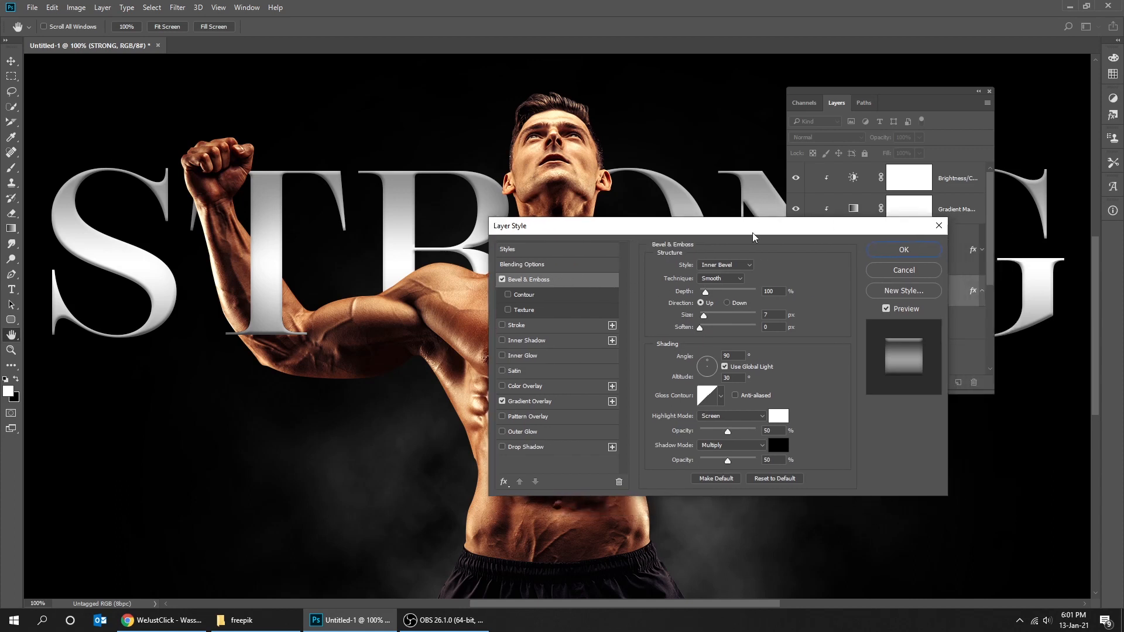
{"action": "left_click", "coordinate": [748, 265]}
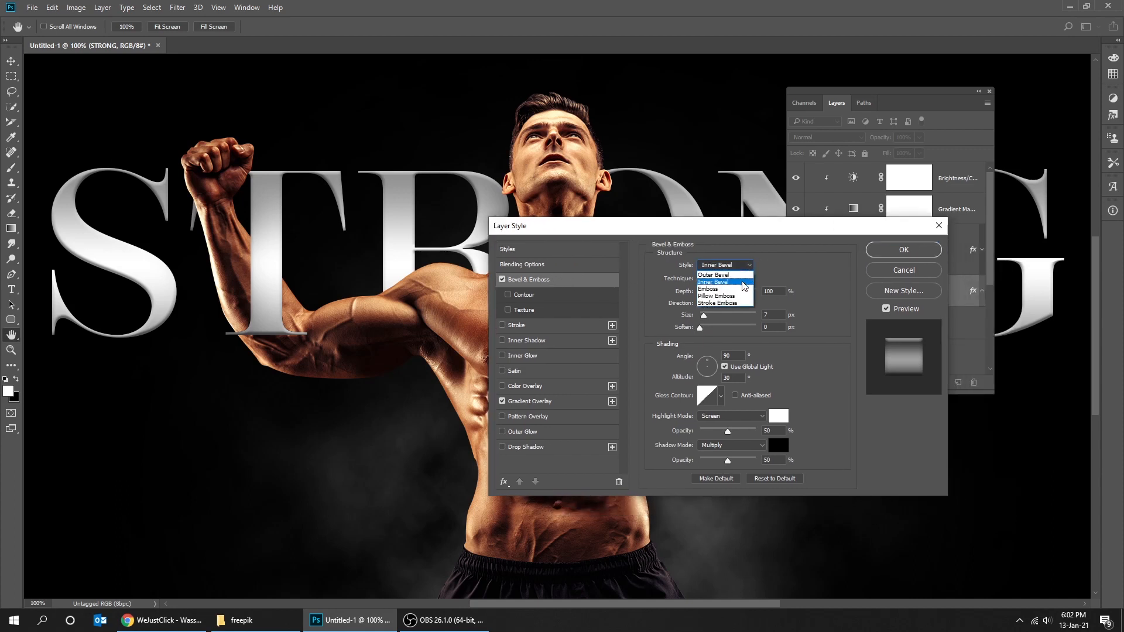
{"action": "left_click", "coordinate": [743, 285]}
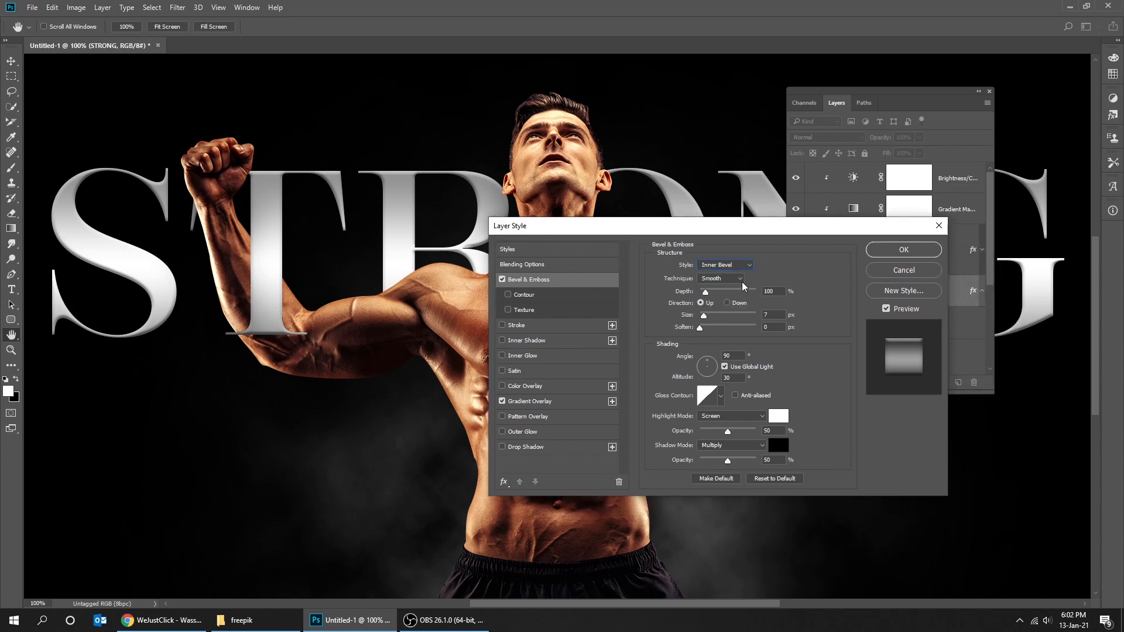
{"action": "left_click", "coordinate": [705, 316]}
{"action": "type", "text": "7"}
- Shift the text's gradient overlay slightly upward, set its opacity to 67%, and apply the layer style
{"action": "left_click", "coordinate": [551, 405]}
{"action": "left_click_drag", "start_coordinate": [268, 269], "coordinate": [265, 254]}
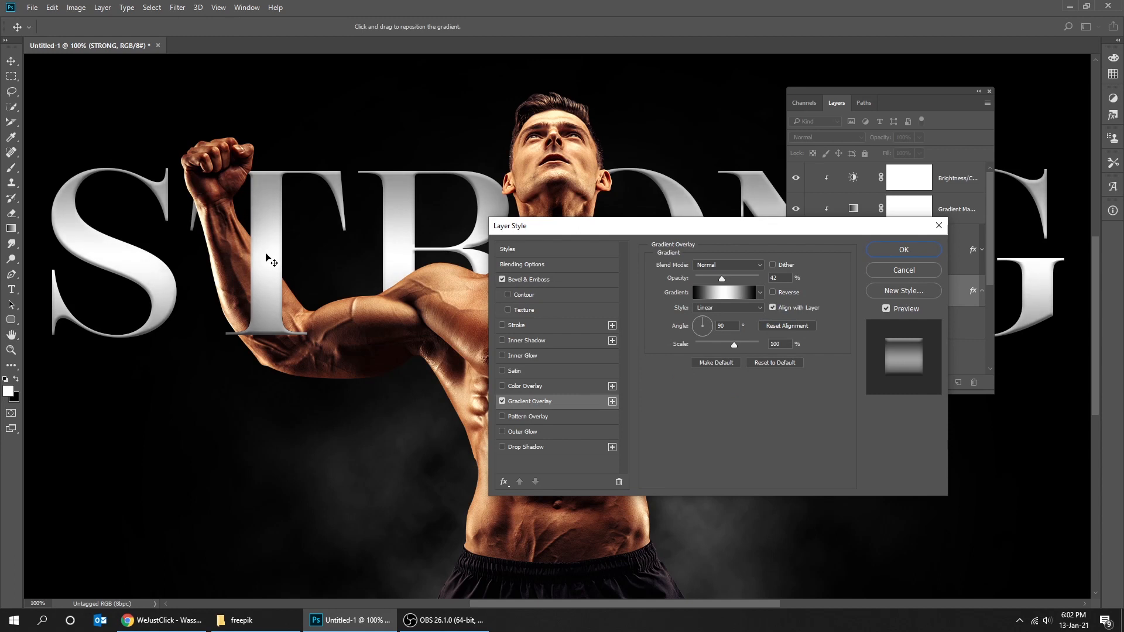
{"action": "left_click_drag", "start_coordinate": [723, 281], "coordinate": [746, 281]}
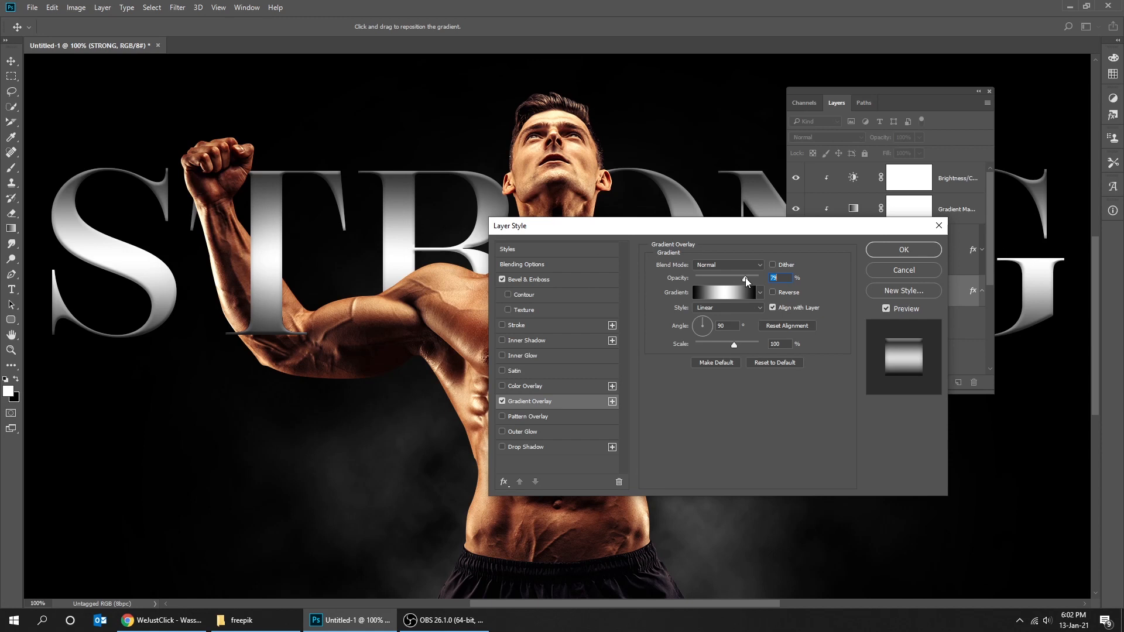
{"action": "left_click_drag", "start_coordinate": [745, 278], "coordinate": [738, 278]}
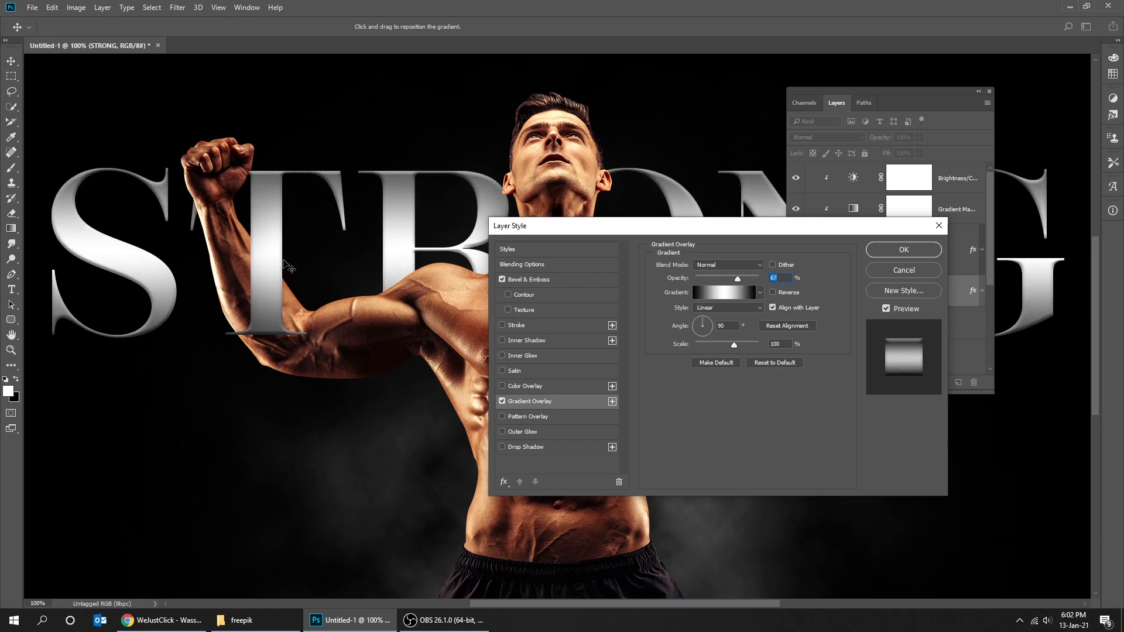
{"action": "left_click", "coordinate": [897, 251]}
- View the composition in full screen without the interface to examine the metallic text
{"action": "key", "text": "Tab"}
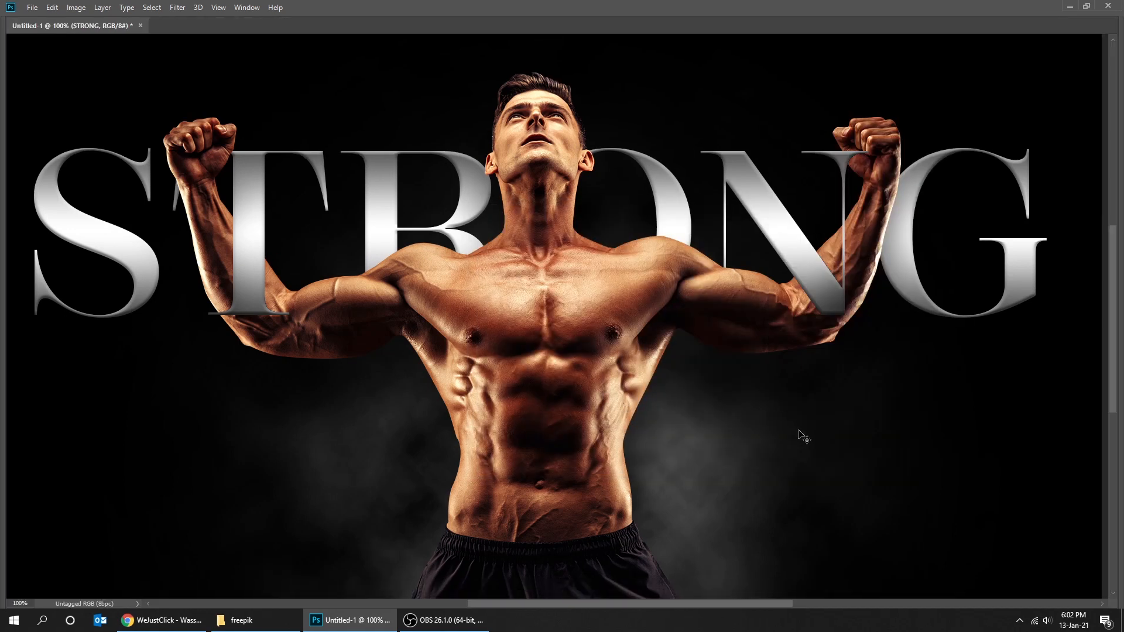
{"action": "key", "text": "f"}
{"action": "key", "text": "f"}
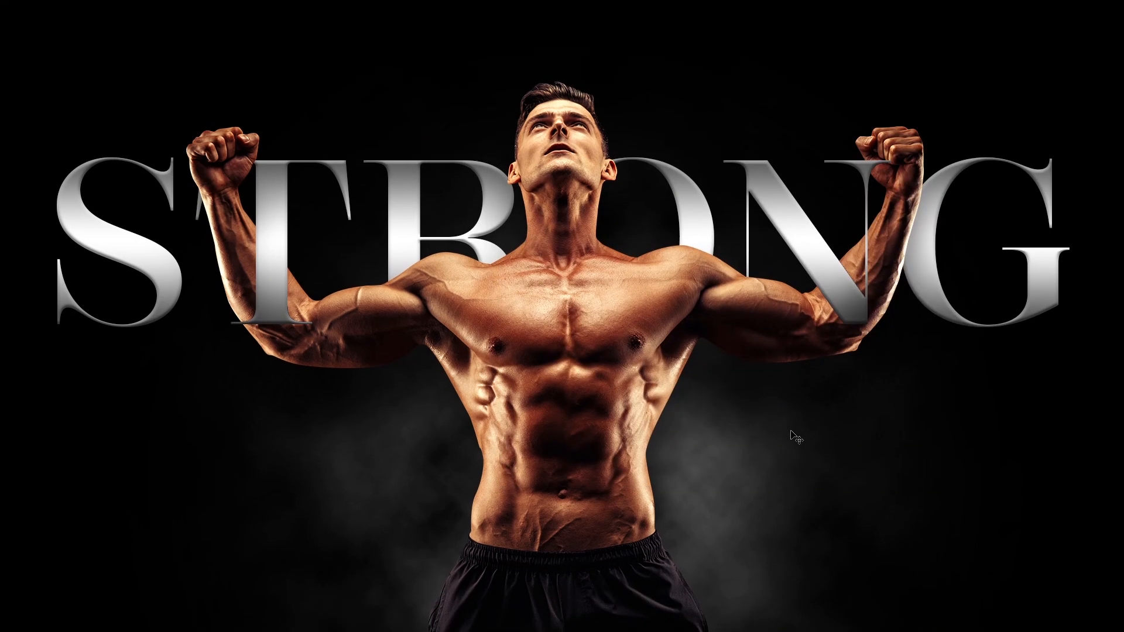